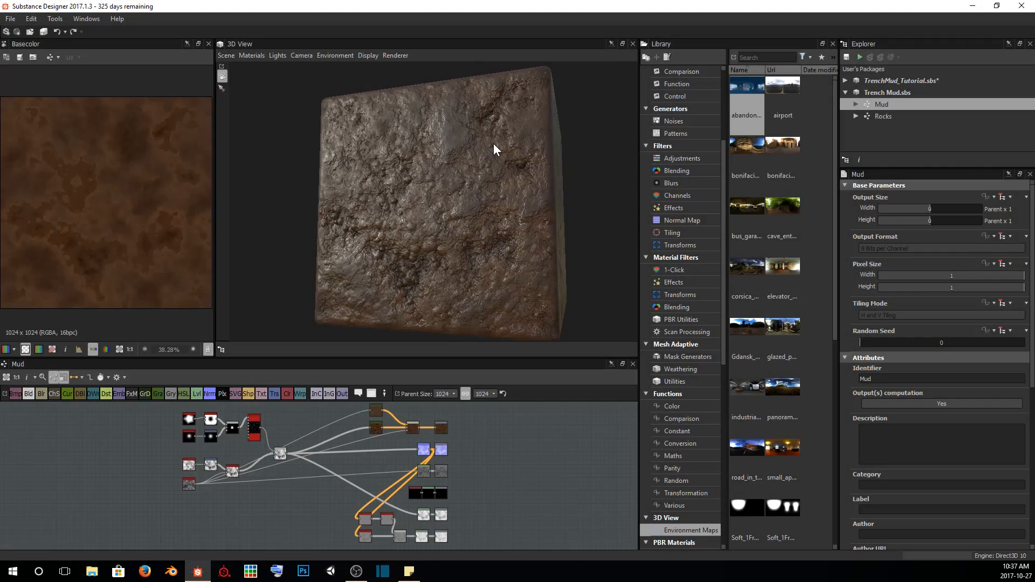
Create a Physically Based (Metallic/Roughness) substance graph named Twigs in the Trench Mud package
{"action": "left_click_drag", "start_coordinate": [493, 143], "coordinate": [595, 216]}
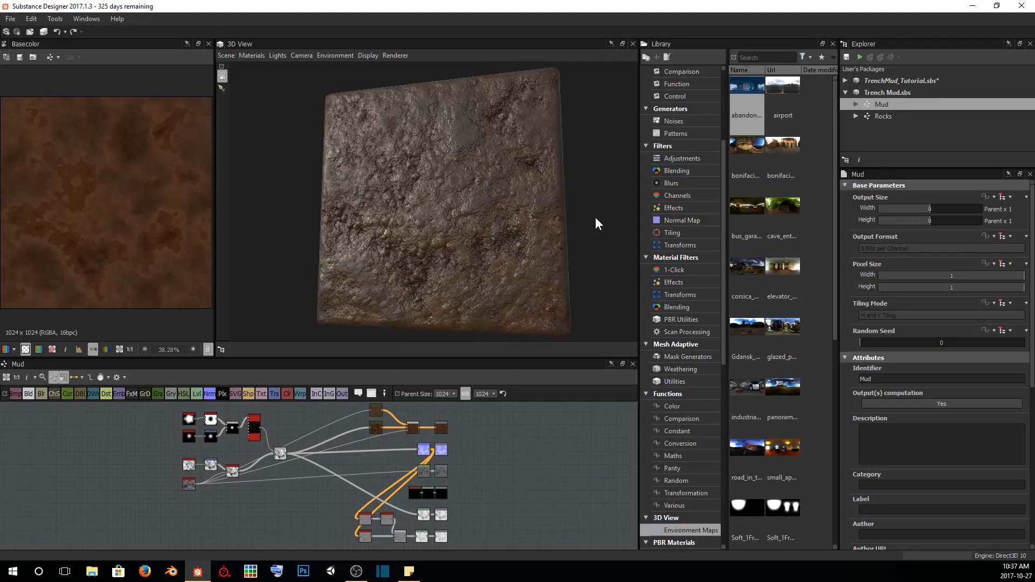
{"action": "right_click", "coordinate": [875, 93]}
{"action": "mouse_move", "coordinate": [898, 101]}
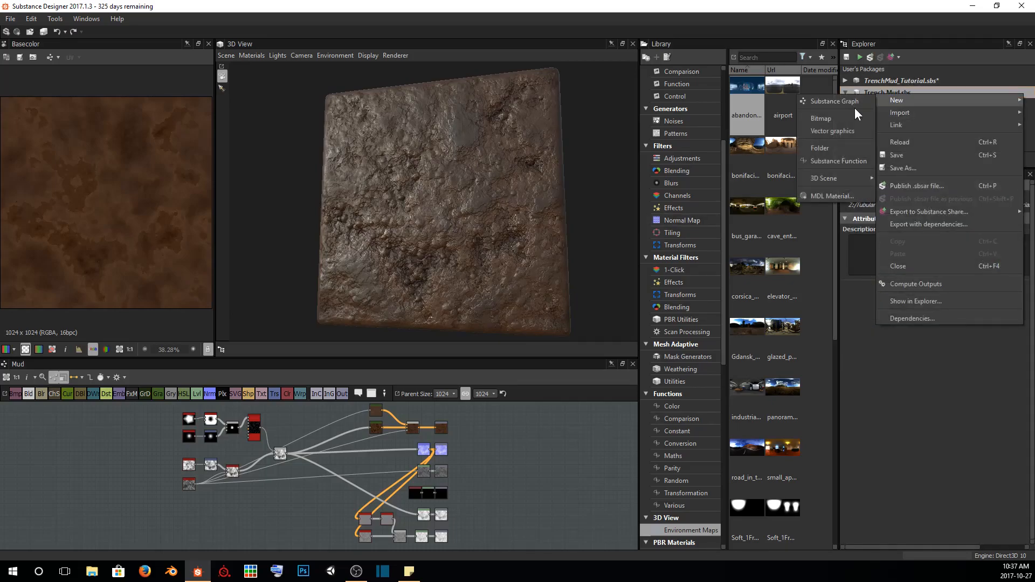
{"action": "left_click", "coordinate": [841, 101]}
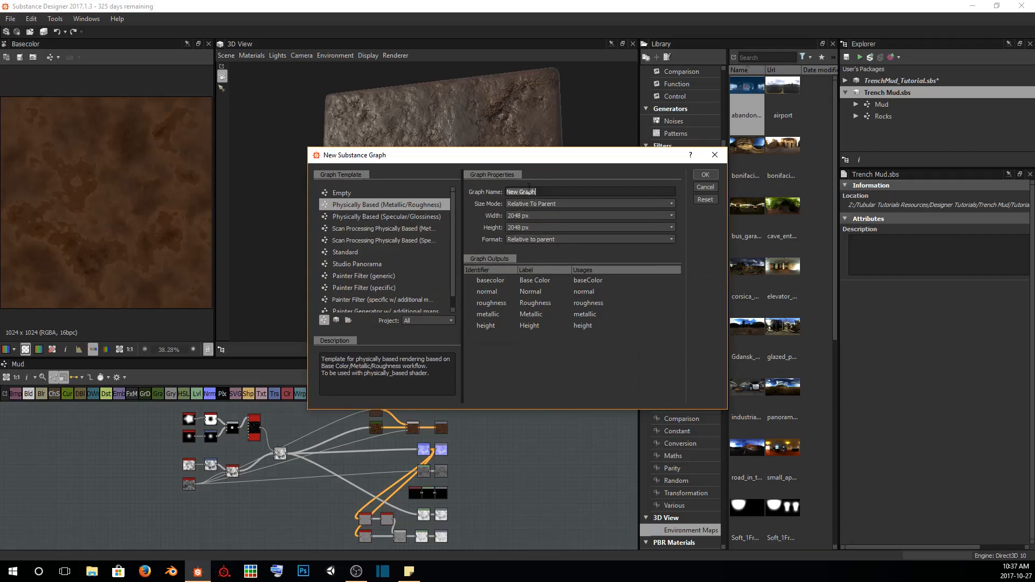
{"action": "left_click_drag", "start_coordinate": [527, 155], "coordinate": [490, 151]}
{"action": "left_click_drag", "start_coordinate": [505, 186], "coordinate": [448, 188]}
{"action": "type", "text": "Twigs"}
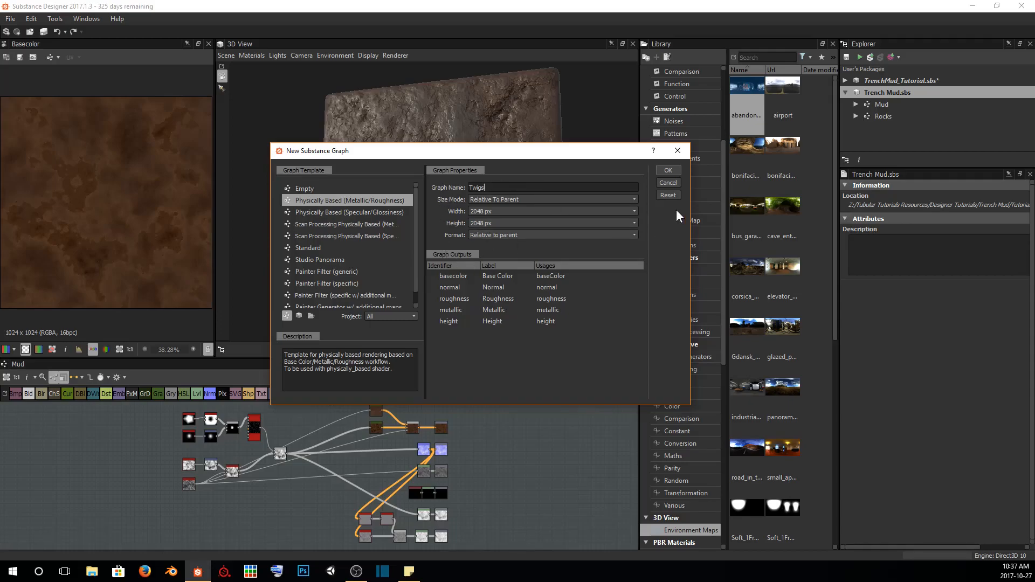
{"action": "left_click", "coordinate": [668, 170]}
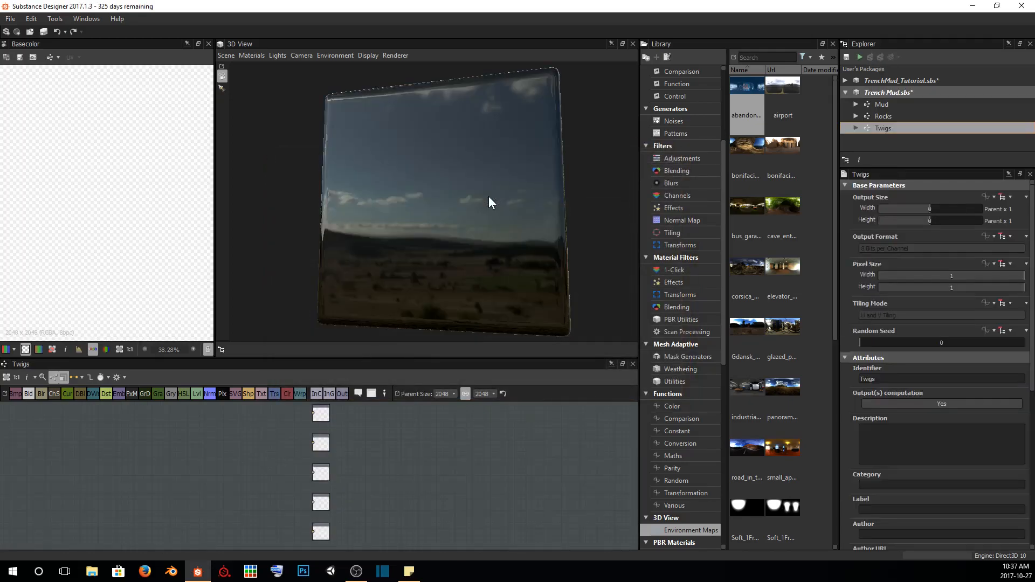
Enlarge the graph area and add a Base Material node beside the Twigs output nodes
{"action": "scroll", "coordinate": [325, 439], "scroll_direction": "up", "scroll_amount": 4}
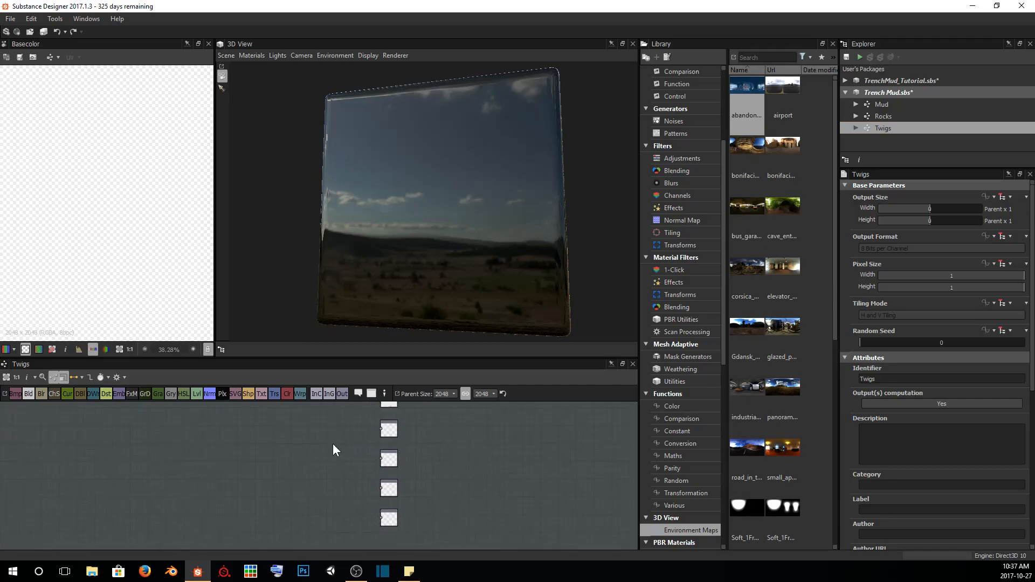
{"action": "left_click_drag", "start_coordinate": [339, 357], "coordinate": [346, 289]}
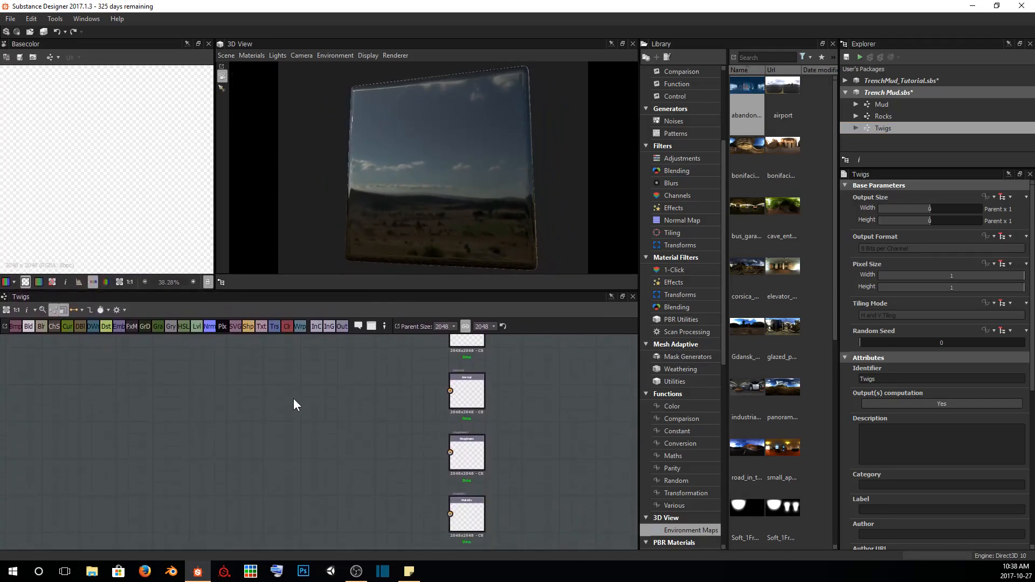
{"action": "key", "text": "space"}
{"action": "type", "text": "base mat"}
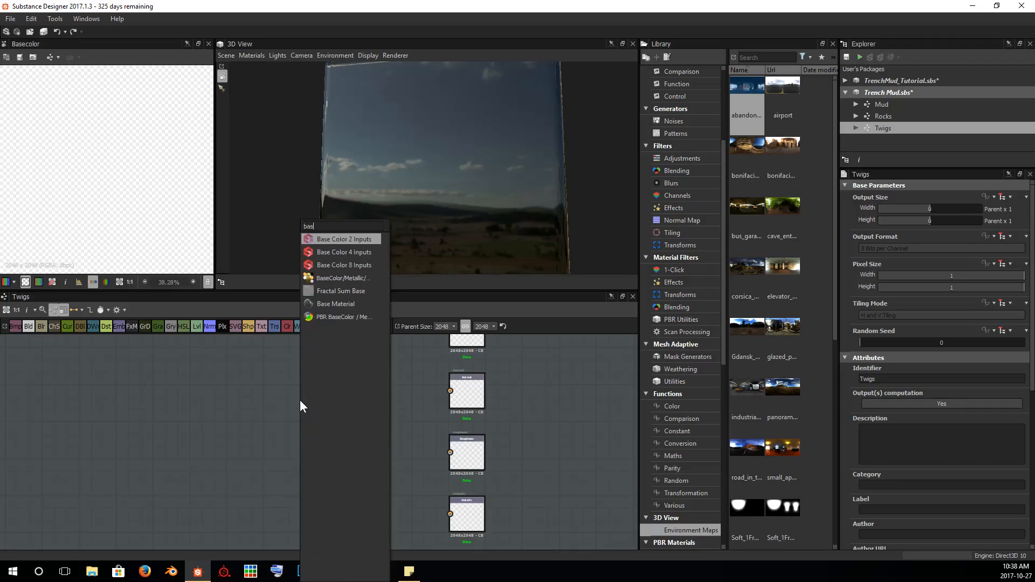
{"action": "key", "text": "Return"}
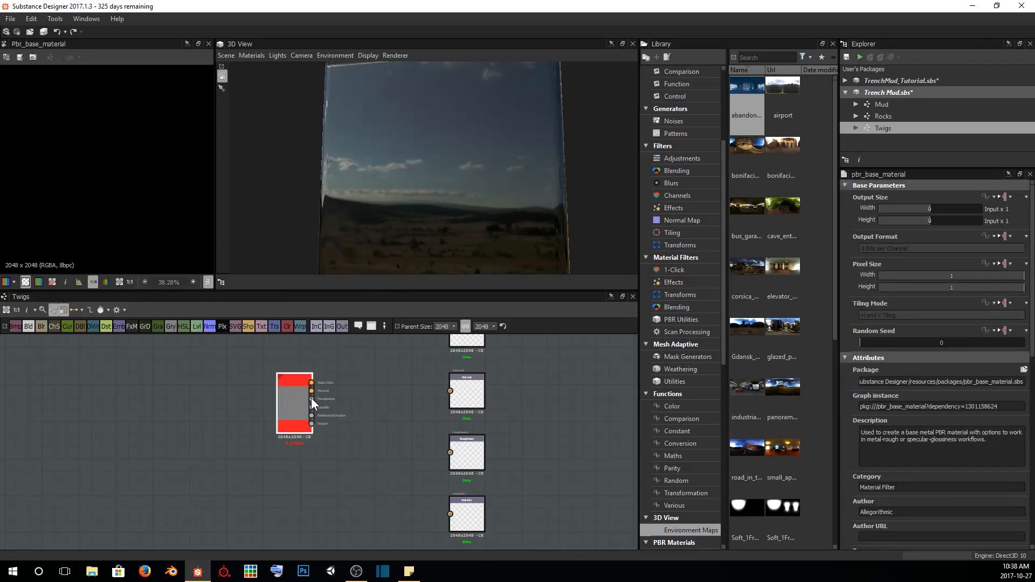
{"action": "left_click_drag", "start_coordinate": [306, 399], "coordinate": [412, 396]}
{"action": "scroll", "coordinate": [412, 397], "scroll_direction": "up", "scroll_amount": 3}
{"action": "left_click", "coordinate": [428, 400]}
Set the Base Material's preset to Dielectric and enable its user-defined Normal and Height maps
{"action": "scroll", "coordinate": [979, 414], "scroll_direction": "down", "scroll_amount": 6}
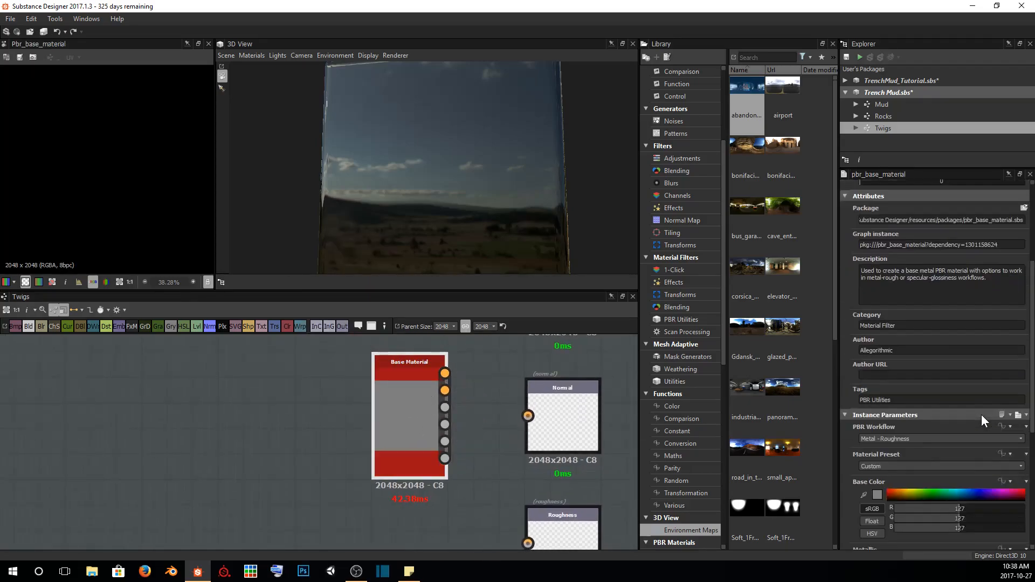
{"action": "left_click", "coordinate": [891, 369]}
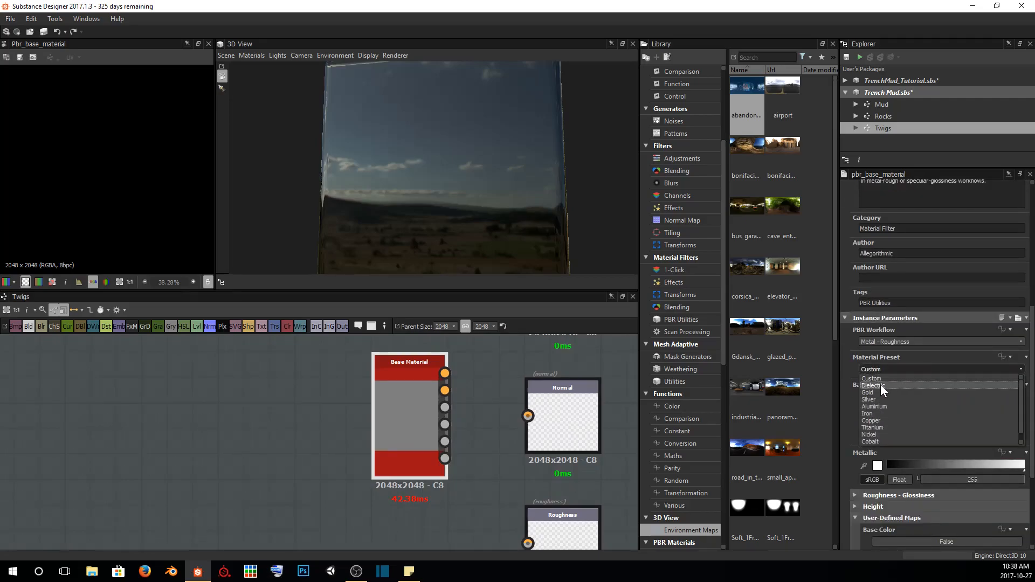
{"action": "left_click", "coordinate": [880, 384]}
{"action": "scroll", "coordinate": [887, 402], "scroll_direction": "down", "scroll_amount": 3}
{"action": "left_click", "coordinate": [905, 427]}
{"action": "left_click", "coordinate": [905, 540]}
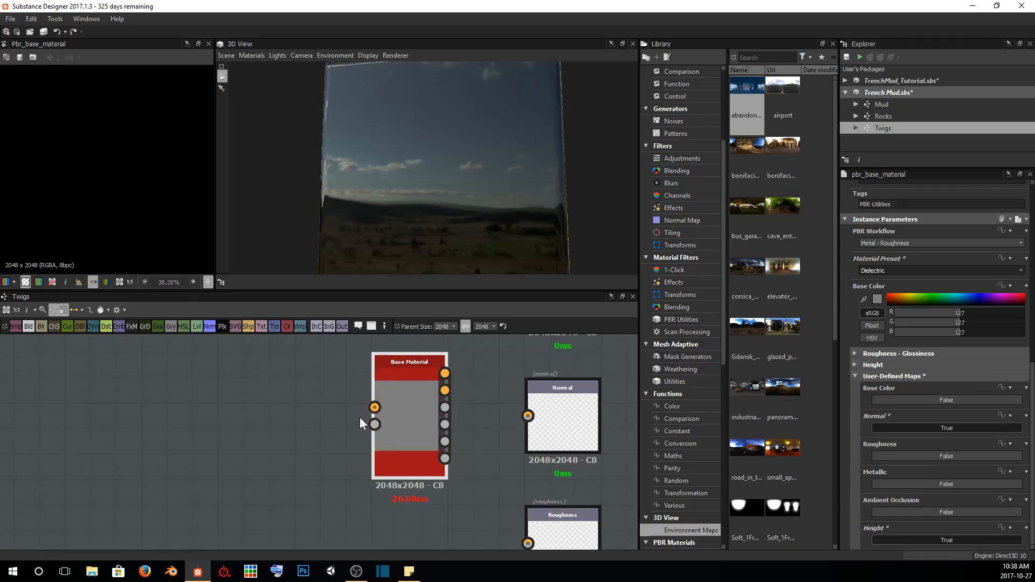
Add a Normal node feeding the Base Material's normal input and display the links with right-angled routing
{"action": "scroll", "coordinate": [354, 416], "scroll_direction": "up", "scroll_amount": 3}
{"action": "scroll", "coordinate": [403, 415], "scroll_direction": "down", "scroll_amount": 3}
{"action": "middle_click_drag", "start_coordinate": [311, 398], "coordinate": [347, 418]}
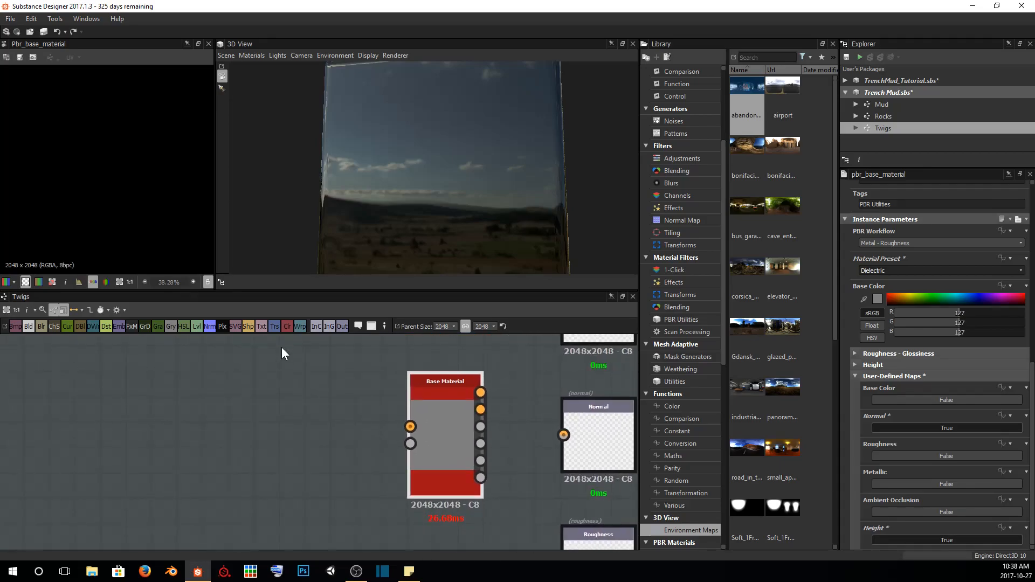
{"action": "left_click", "coordinate": [208, 326]}
{"action": "left_click_drag", "start_coordinate": [327, 431], "coordinate": [412, 427]}
{"action": "left_click_drag", "start_coordinate": [341, 377], "coordinate": [304, 384]}
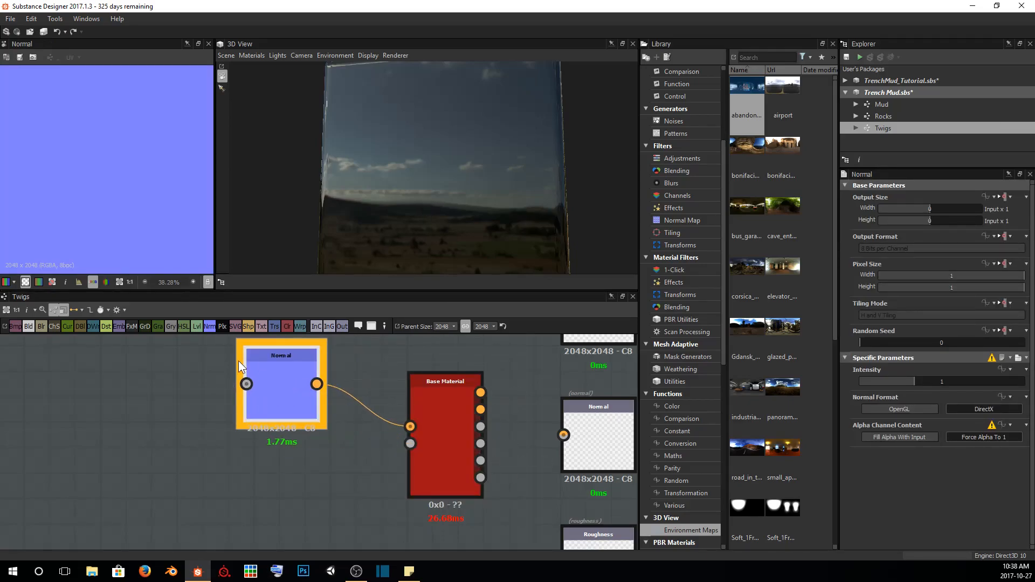
{"action": "left_click", "coordinate": [86, 306]}
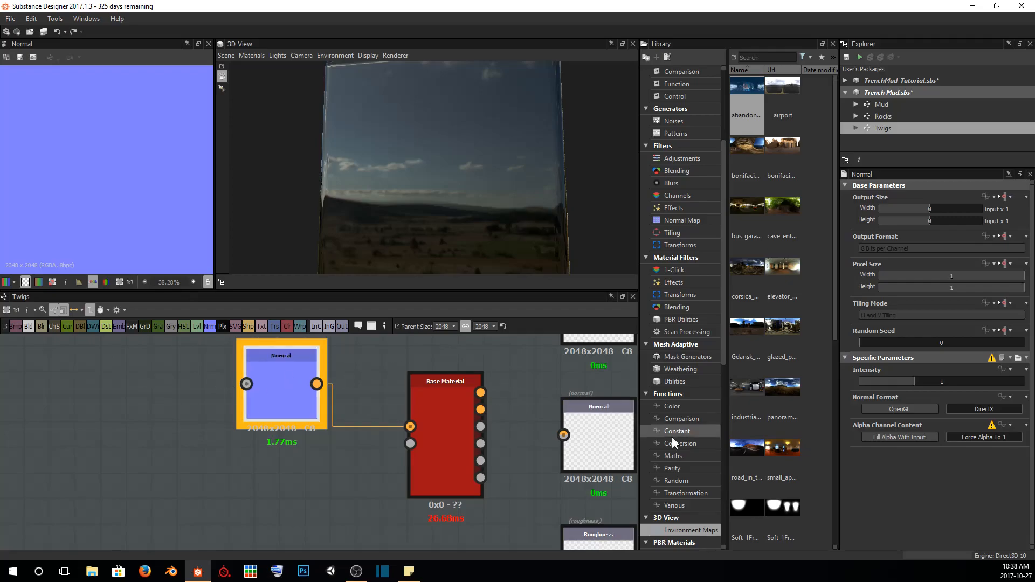
Set the Normal node's Alpha Channel Content to Fill Alpha With Input
{"action": "left_click", "coordinate": [911, 439]}
{"action": "middle_click_drag", "start_coordinate": [308, 399], "coordinate": [364, 422]}
{"action": "scroll", "coordinate": [402, 399], "scroll_direction": "down", "scroll_amount": 3}
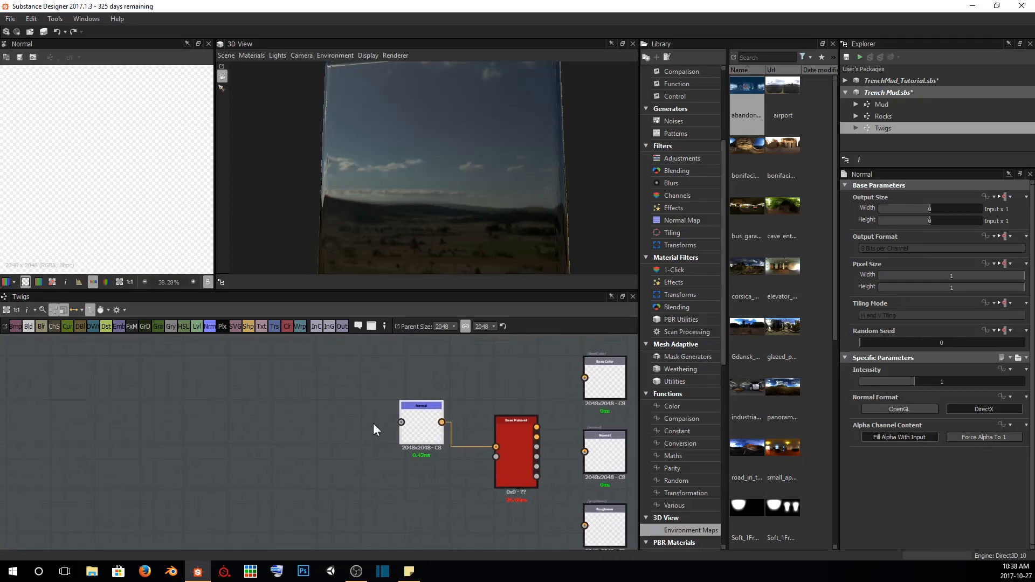
Show the Base Material on the cube in the 3D view
{"action": "right_click", "coordinate": [517, 444]}
{"action": "left_click", "coordinate": [564, 218]}
{"action": "left_click_drag", "start_coordinate": [512, 110], "coordinate": [518, 204]}
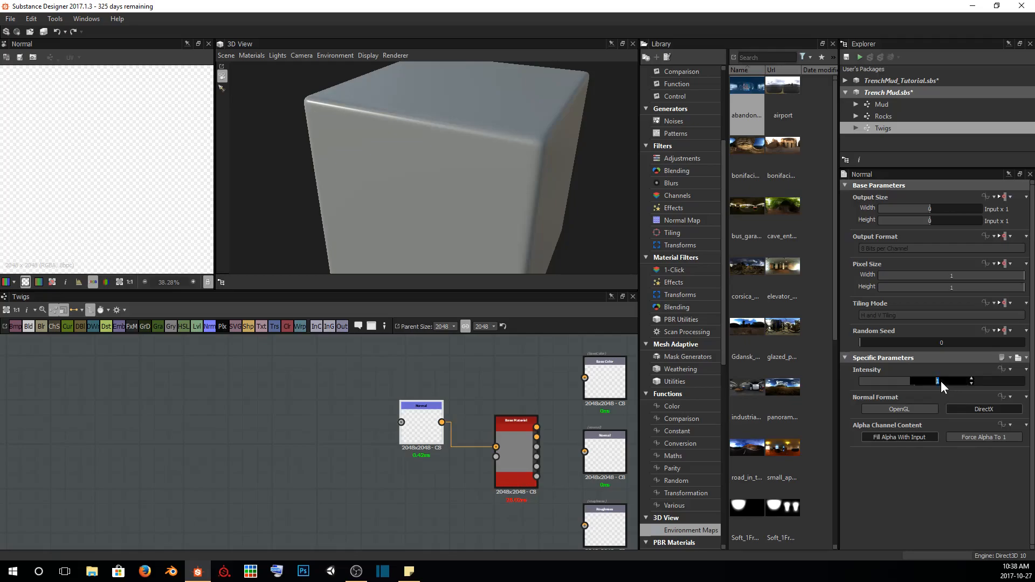
Set the Normal node's intensity to 5
{"action": "type", "text": "5"}
{"action": "key", "text": "Return"}
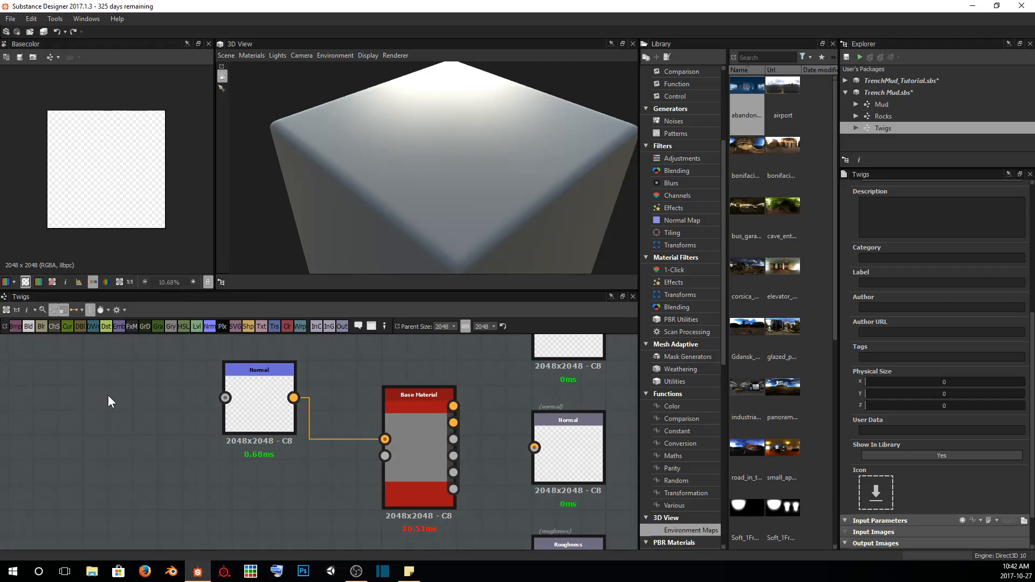
Open the Rocks graph and examine its upper chain of rock-shape nodes for comparison
{"action": "double_click", "coordinate": [882, 117]}
{"action": "middle_click_drag", "start_coordinate": [123, 395], "coordinate": [165, 411]}
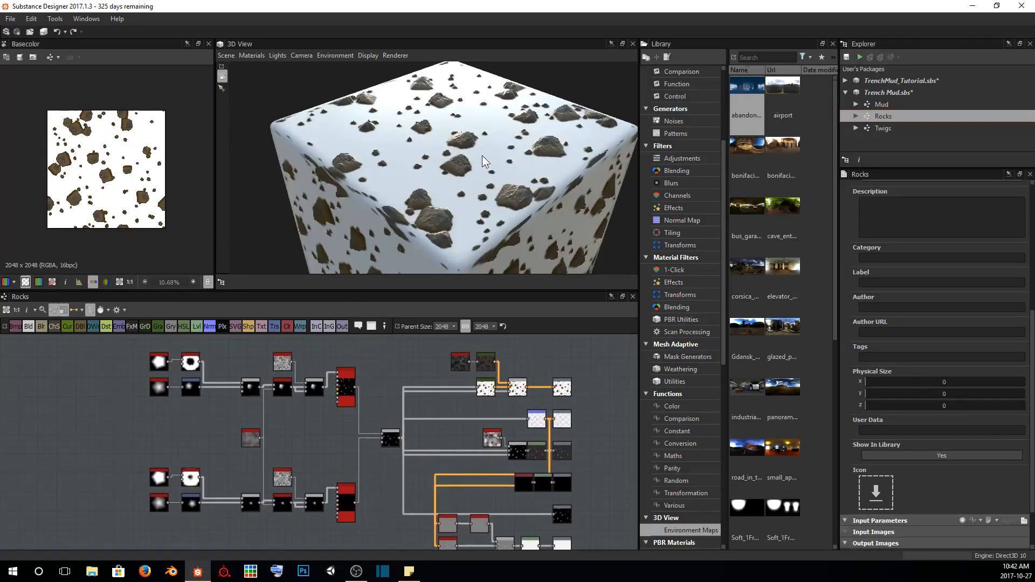
{"action": "left_click_drag", "start_coordinate": [105, 359], "coordinate": [360, 414]}
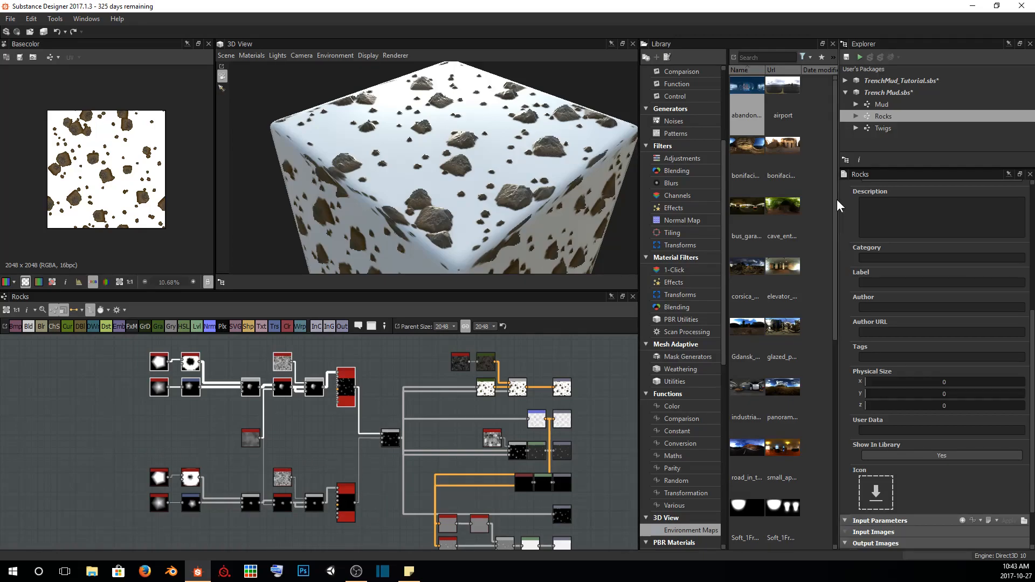
Return to the Twigs graph and preview its Base Material node on the 3D cube again
{"action": "left_click", "coordinate": [878, 128]}
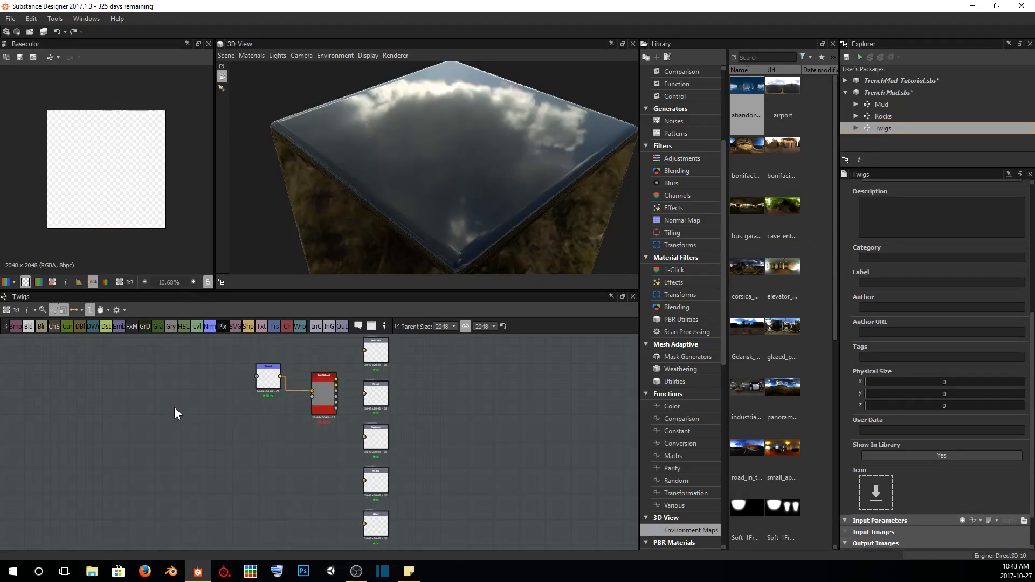
{"action": "middle_click_drag", "start_coordinate": [174, 408], "coordinate": [305, 425]}
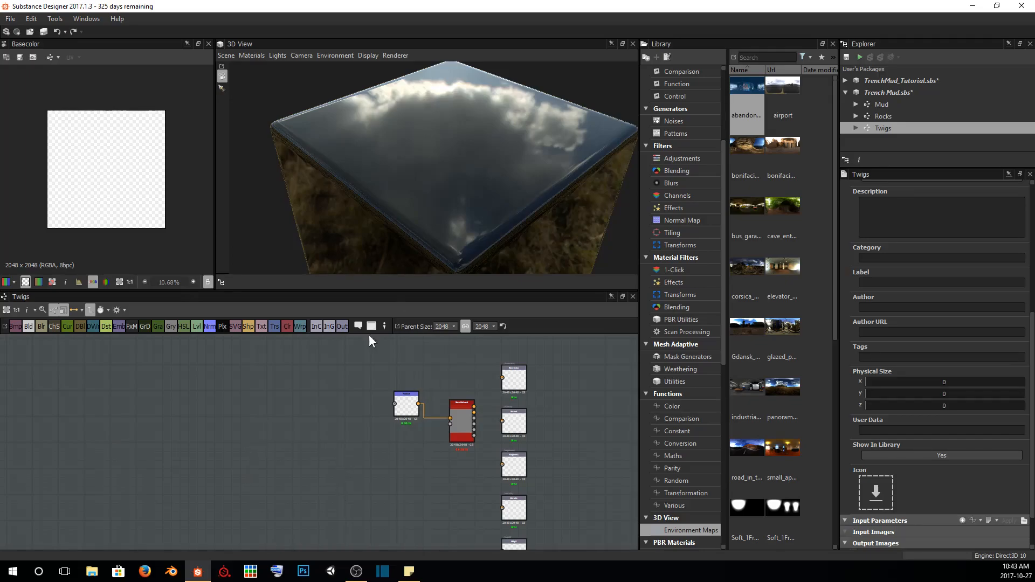
{"action": "left_click_drag", "start_coordinate": [490, 170], "coordinate": [464, 172]}
{"action": "right_click", "coordinate": [464, 173]}
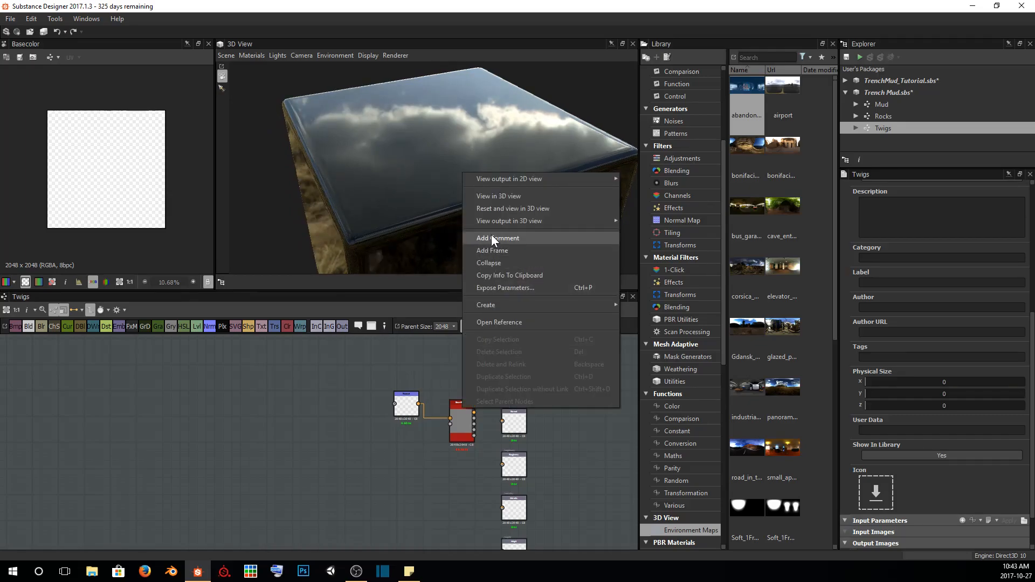
{"action": "left_click", "coordinate": [493, 196]}
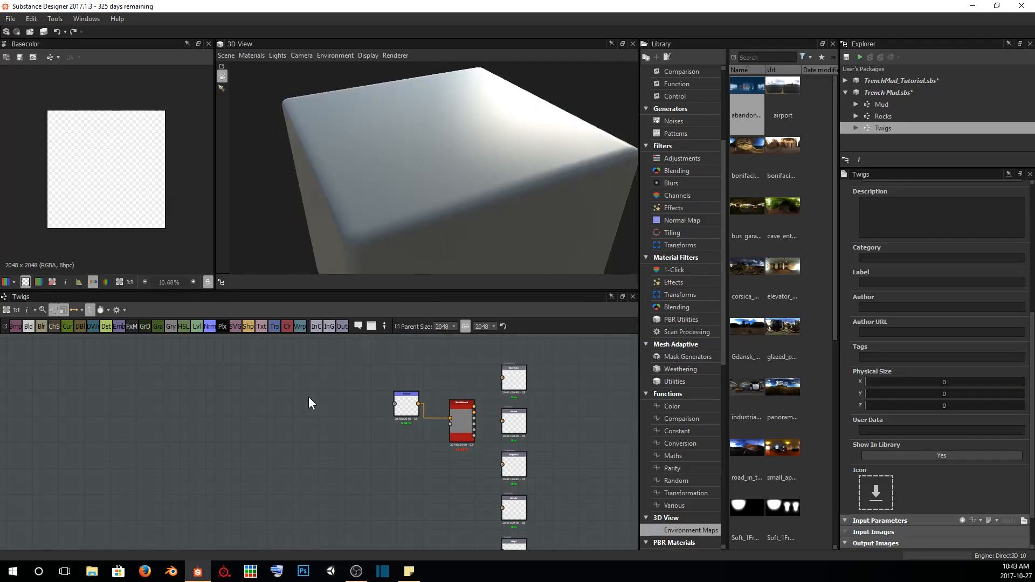
Add a Shape node in the empty area well before the Normal node
{"action": "scroll", "coordinate": [308, 396], "scroll_direction": "up", "scroll_amount": 4}
{"action": "middle_click_drag", "start_coordinate": [277, 381], "coordinate": [394, 425]}
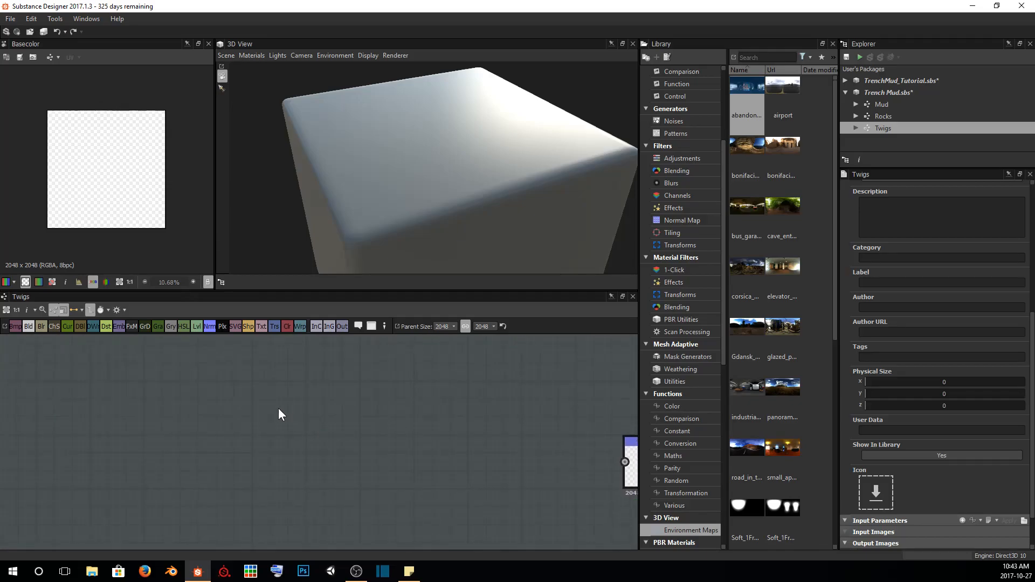
{"action": "key", "text": "space"}
{"action": "type", "text": "shap"}
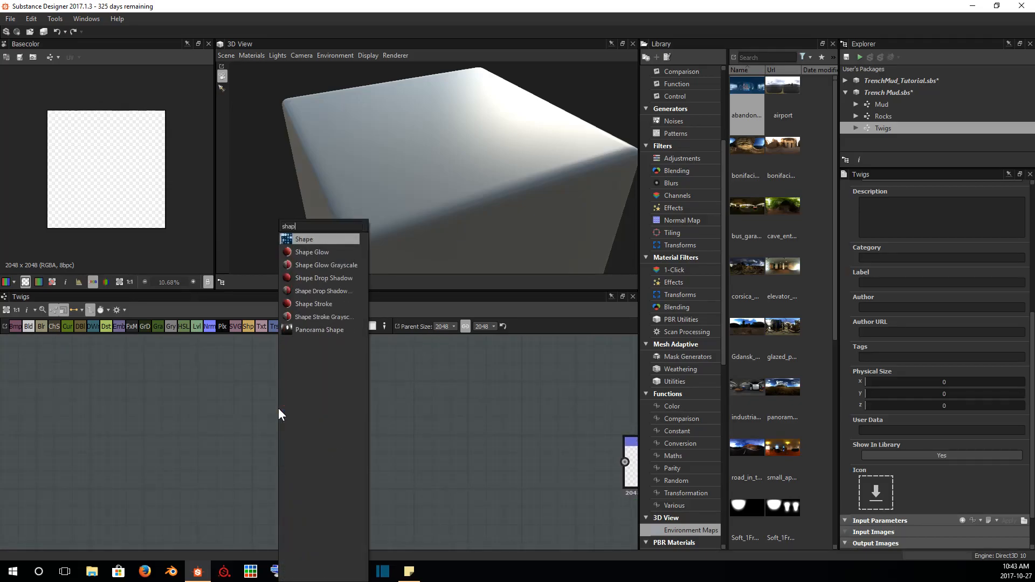
{"action": "key", "text": "Return"}
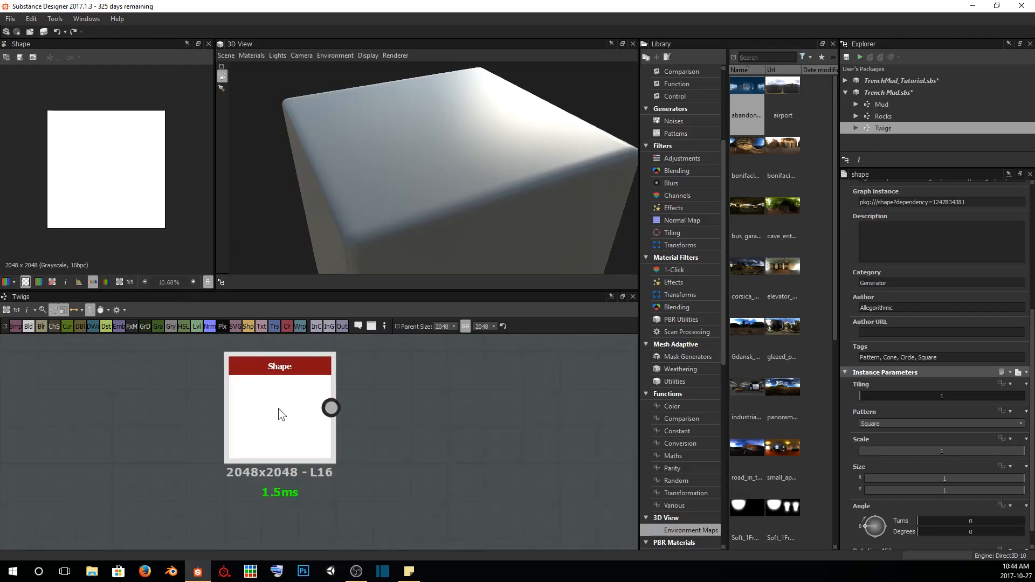
Turn the Shape into a thin vertical Paraboloid with an X size of 0.06
{"action": "scroll", "coordinate": [911, 468], "scroll_direction": "down", "scroll_amount": 1}
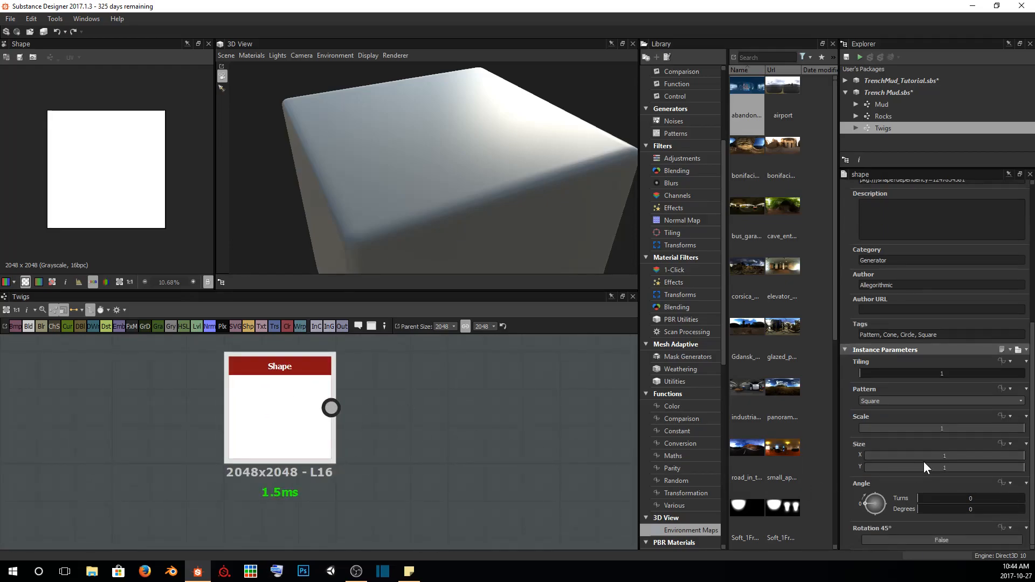
{"action": "left_click_drag", "start_coordinate": [1020, 456], "coordinate": [878, 461]}
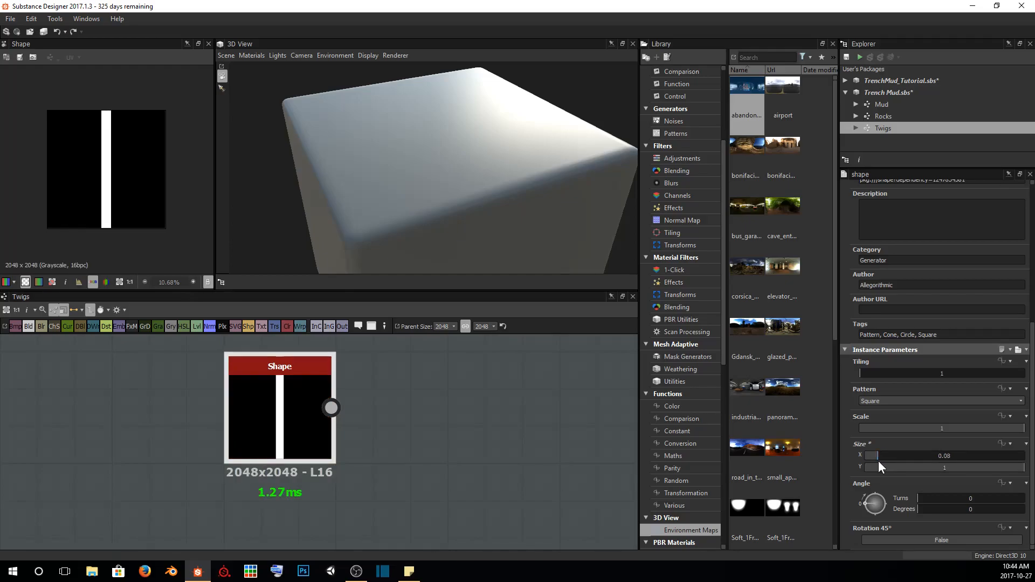
{"action": "left_click", "coordinate": [895, 399]}
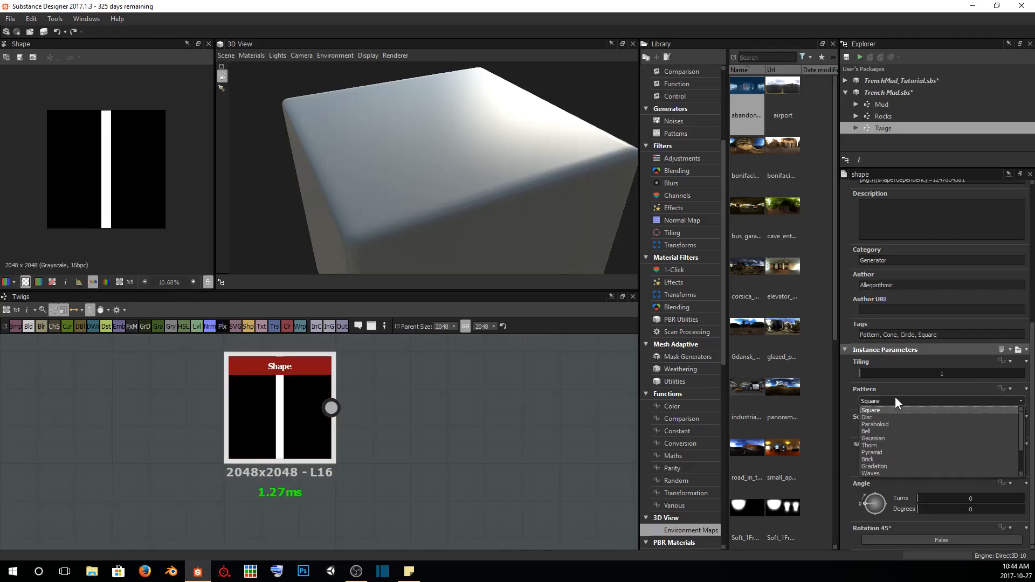
{"action": "left_click", "coordinate": [884, 423]}
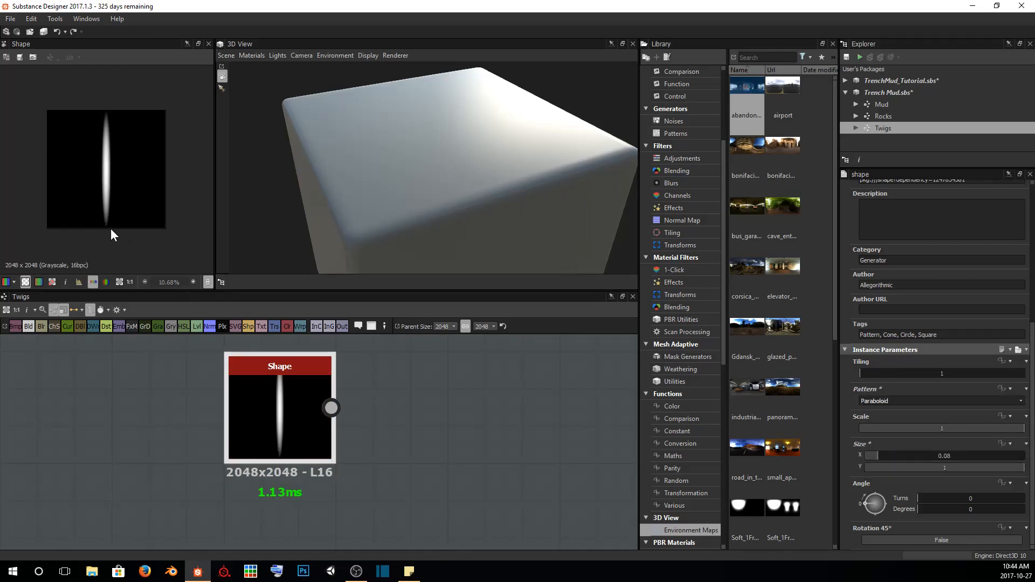
{"action": "scroll", "coordinate": [110, 224], "scroll_direction": "up", "scroll_amount": 2}
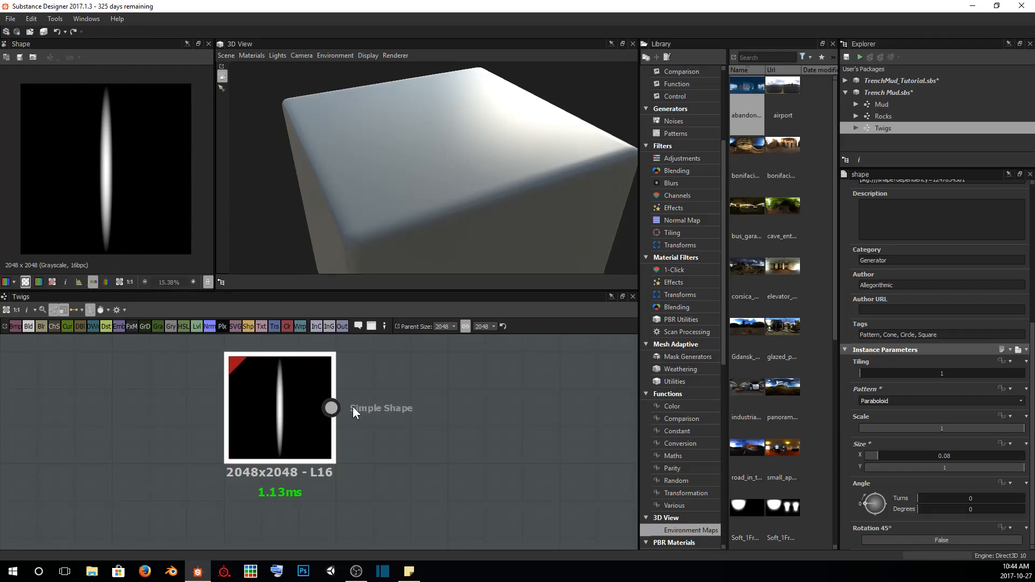
{"action": "left_click_drag", "start_coordinate": [881, 454], "coordinate": [874, 451]}
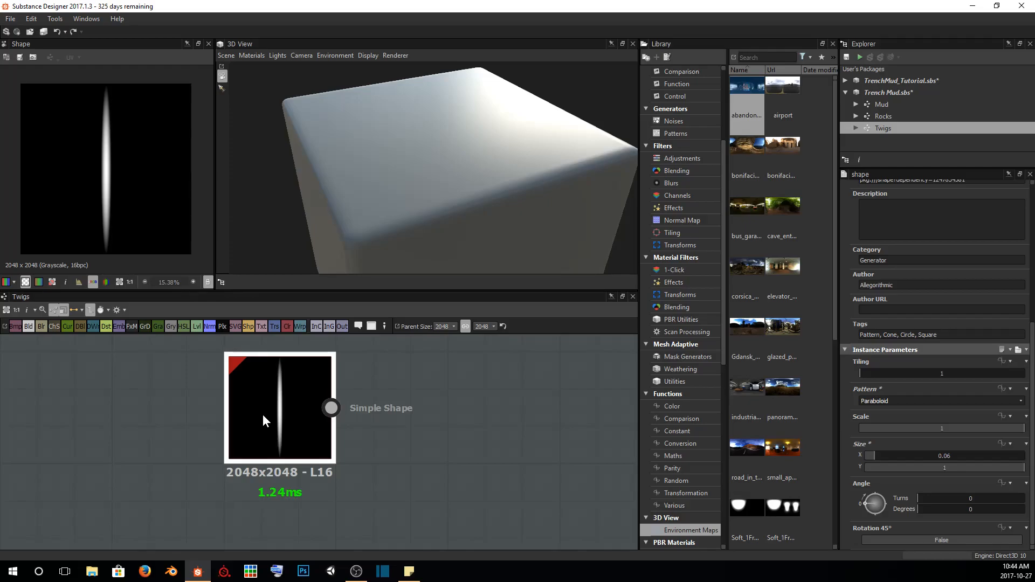
Add a Directional Warp node after the Shape and link the Shape's output to both of its inputs
{"action": "key", "text": "space"}
{"action": "type", "text": "directio"}
{"action": "key", "text": "Down"}
{"action": "key", "text": "Return"}
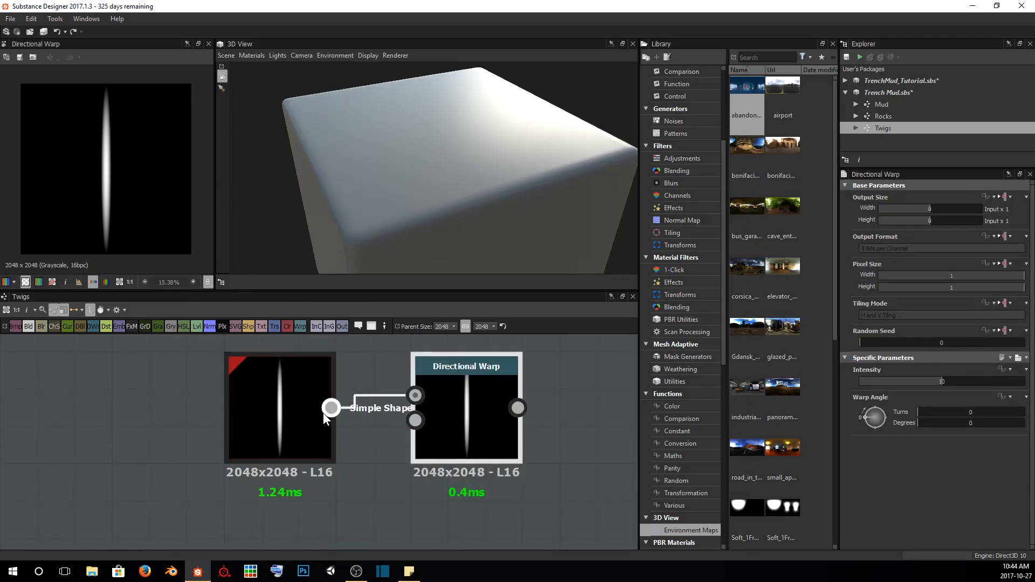
{"action": "left_click_drag", "start_coordinate": [371, 420], "coordinate": [422, 425]}
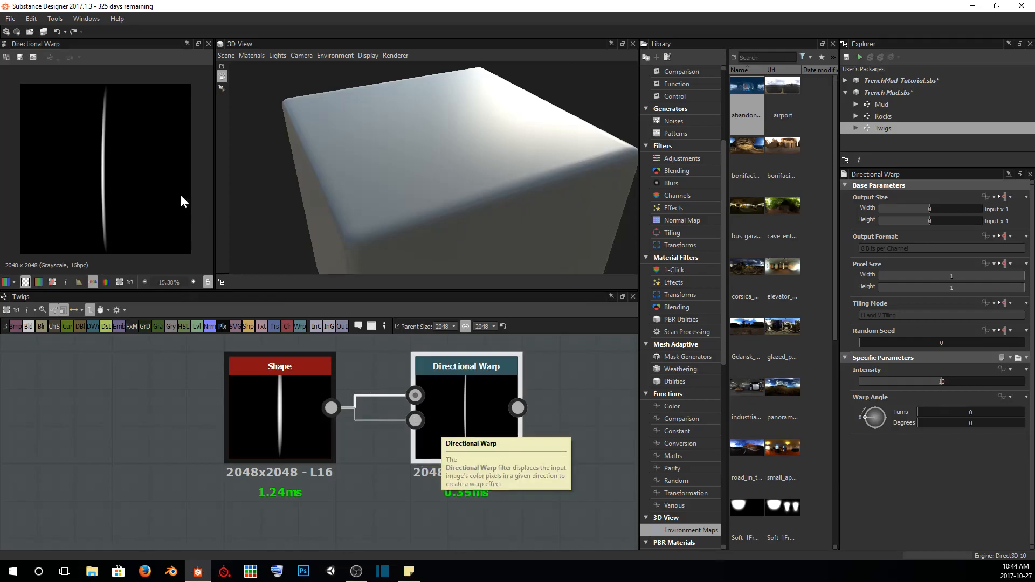
Add a second Directional Warp fed by the first one's output and place it well apart from the first
{"action": "scroll", "coordinate": [105, 164], "scroll_direction": "up", "scroll_amount": 1}
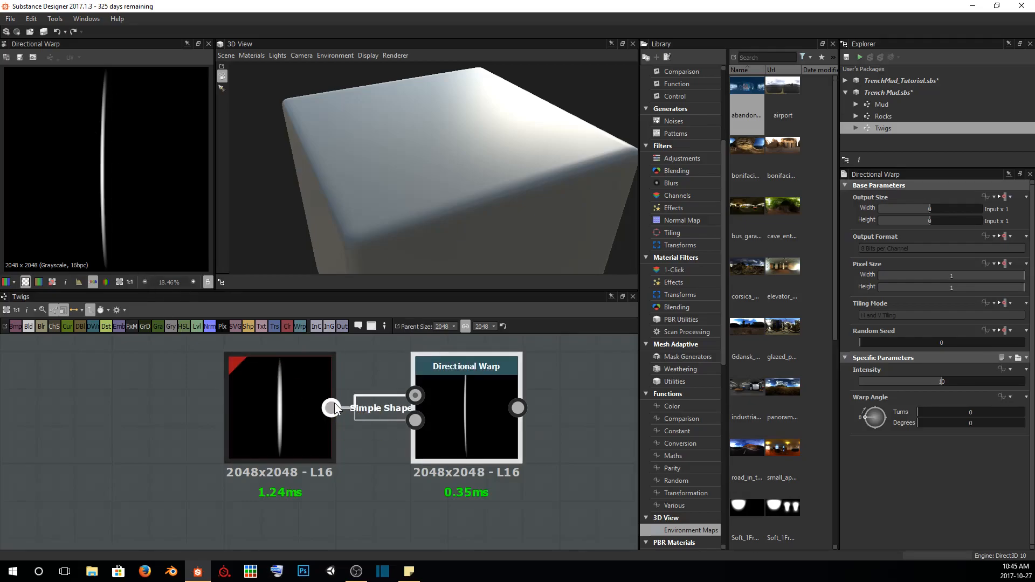
{"action": "middle_click_drag", "start_coordinate": [486, 404], "coordinate": [254, 422]}
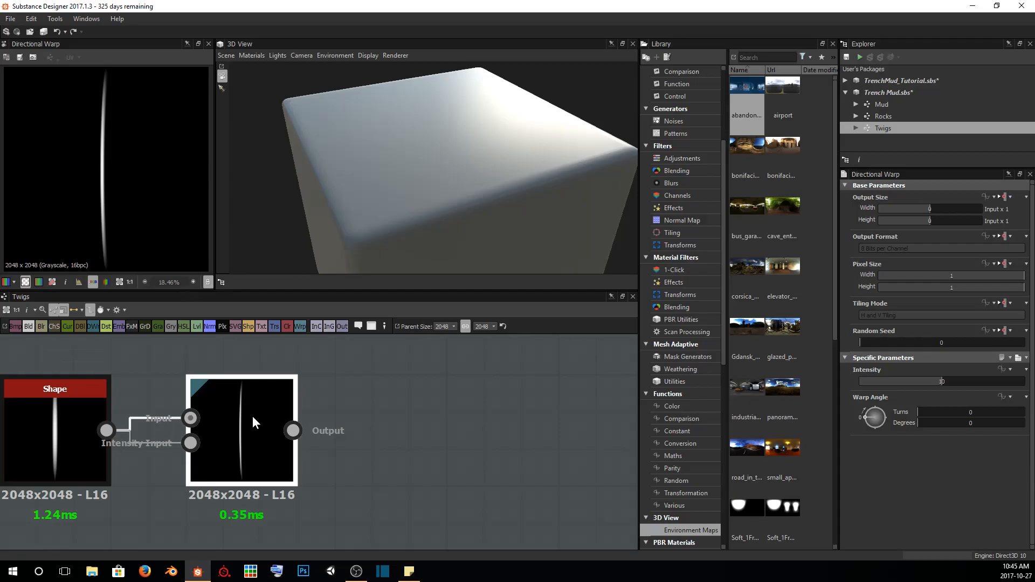
{"action": "key", "text": "space"}
{"action": "type", "text": "dir"}
{"action": "key", "text": "Down"}
{"action": "key", "text": "Return"}
{"action": "scroll", "coordinate": [348, 416], "scroll_direction": "down", "scroll_amount": 2}
{"action": "middle_click_drag", "start_coordinate": [347, 417], "coordinate": [283, 410]}
{"action": "left_click_drag", "start_coordinate": [282, 410], "coordinate": [359, 408]}
{"action": "left_click", "coordinate": [121, 432]}
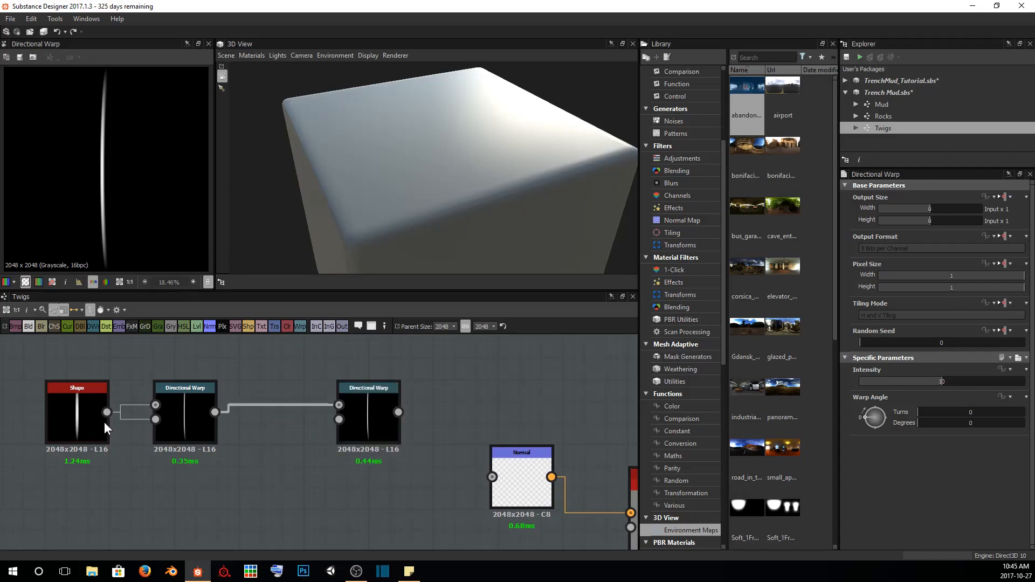
Move the Shape and both Directional Warp nodes together, farther away from the Normal node
{"action": "left_click_drag", "start_coordinate": [26, 352], "coordinate": [383, 469]}
{"action": "scroll", "coordinate": [392, 449], "scroll_direction": "down", "scroll_amount": 2}
{"action": "middle_click_drag", "start_coordinate": [366, 454], "coordinate": [401, 437]}
{"action": "left_click_drag", "start_coordinate": [405, 411], "coordinate": [298, 470]}
{"action": "middle_click_drag", "start_coordinate": [381, 474], "coordinate": [465, 422]}
{"action": "scroll", "coordinate": [377, 444], "scroll_direction": "up", "scroll_amount": 3}
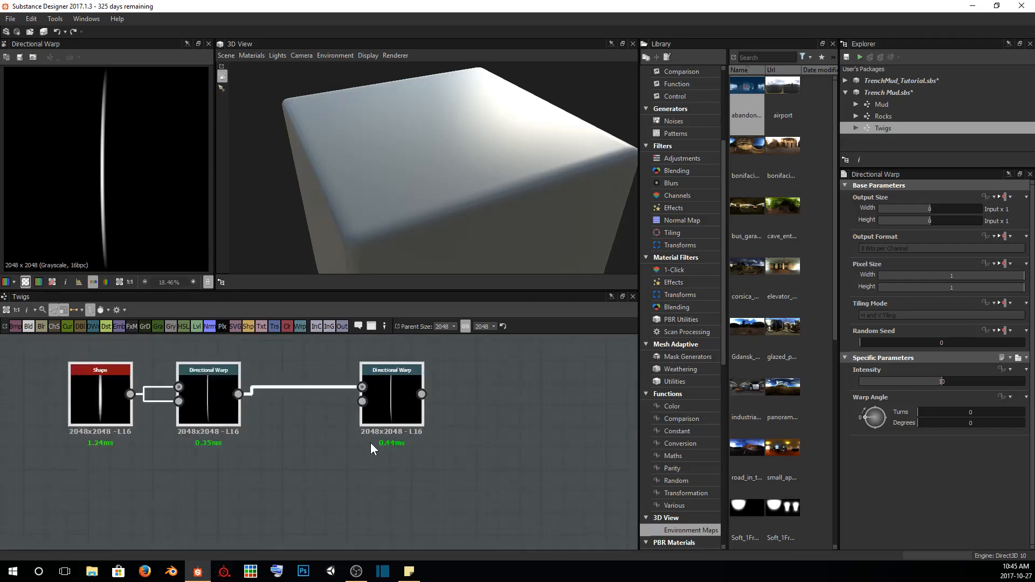
Add a Clouds 2 node, link it to the second Directional Warp's Intensity Input, and place it below the first warp
{"action": "middle_click_drag", "start_coordinate": [300, 443], "coordinate": [409, 470]}
{"action": "key", "text": "space"}
{"action": "type", "text": "cloud"}
{"action": "key", "text": "Down"}
{"action": "key", "text": "Return"}
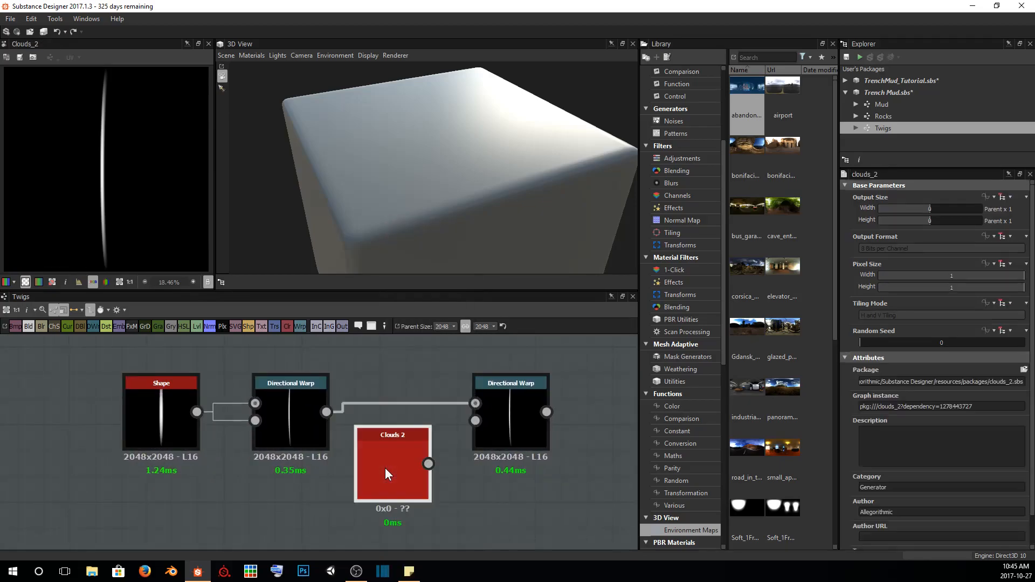
{"action": "left_click_drag", "start_coordinate": [427, 463], "coordinate": [475, 421]}
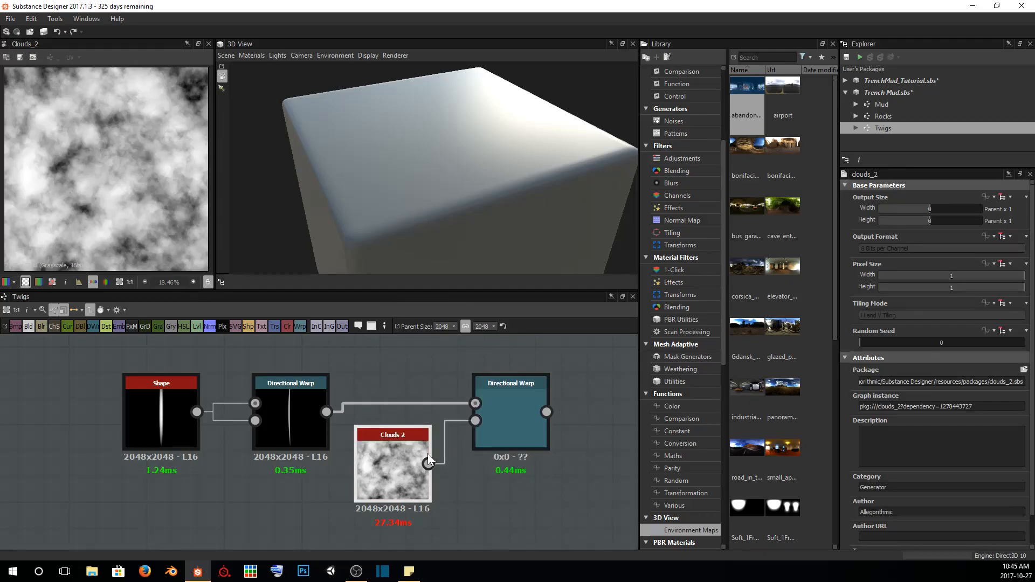
{"action": "left_click_drag", "start_coordinate": [380, 458], "coordinate": [269, 516]}
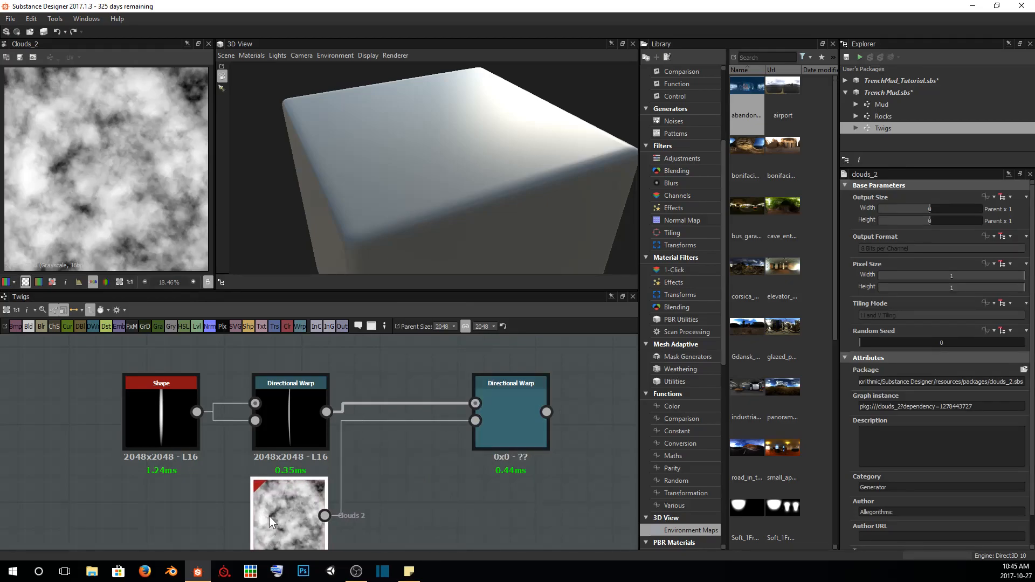
Preview the second Directional Warp in the 2D view and set its Intensity to 4.66
{"action": "left_click", "coordinate": [501, 416]}
{"action": "double_click", "coordinate": [501, 415]}
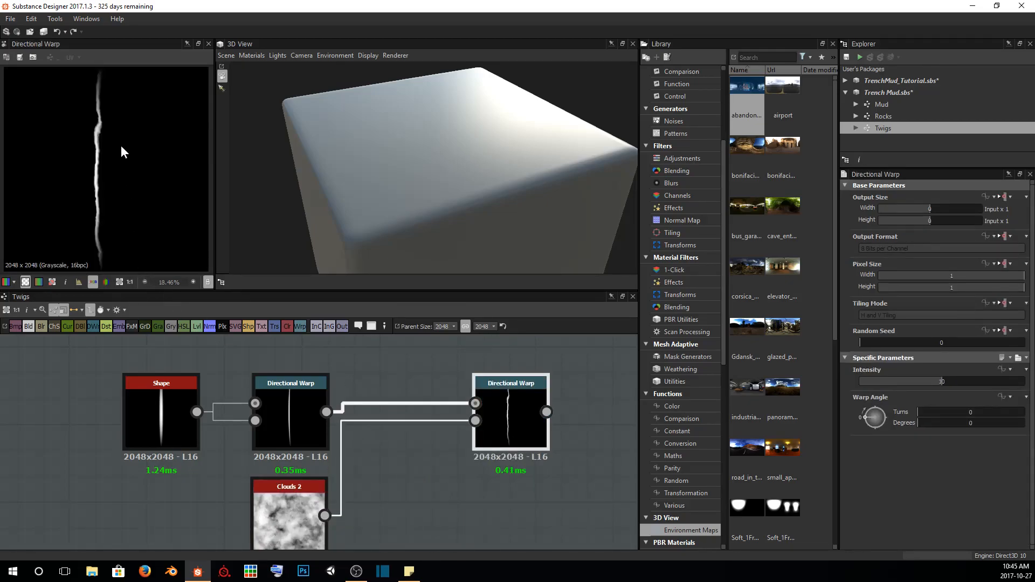
{"action": "scroll", "coordinate": [96, 89], "scroll_direction": "up", "scroll_amount": 3}
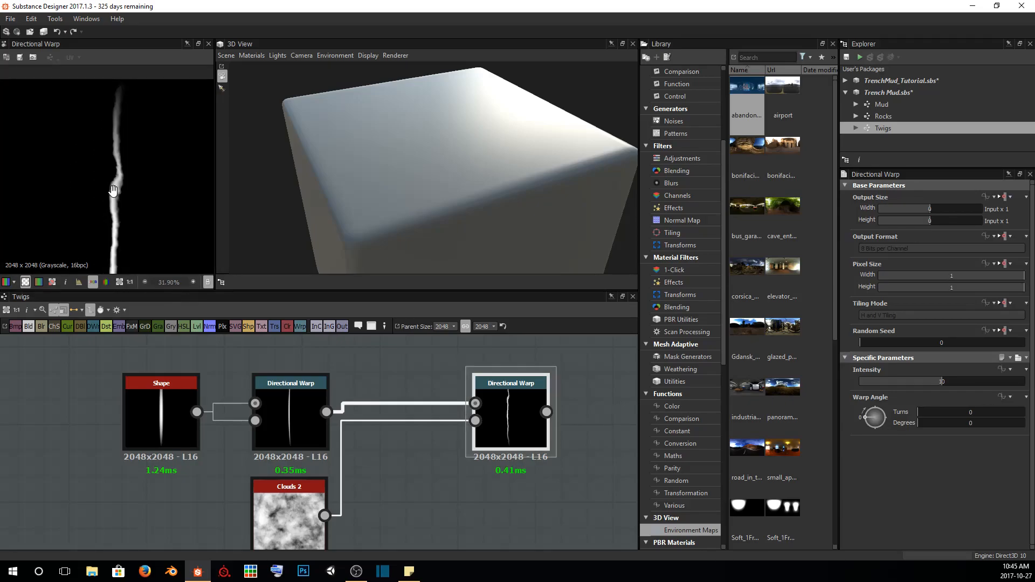
{"action": "scroll", "coordinate": [130, 137], "scroll_direction": "down", "scroll_amount": 3}
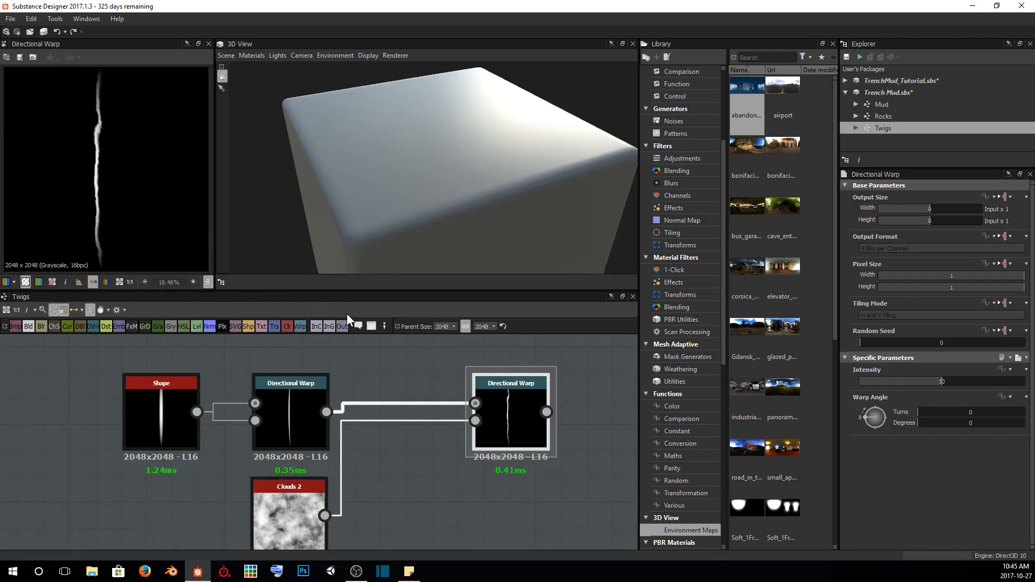
{"action": "left_click_drag", "start_coordinate": [931, 380], "coordinate": [898, 380]}
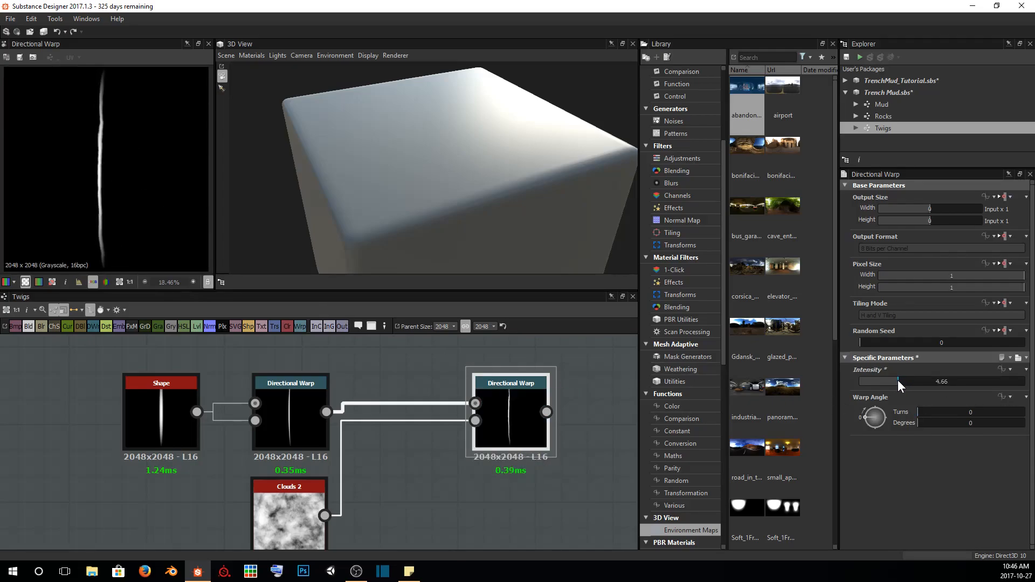
Examine the warped twig up close and compare the outputs of the first and second Directional Warp nodes
{"action": "middle_click_drag", "start_coordinate": [343, 495], "coordinate": [428, 456]}
{"action": "scroll", "coordinate": [114, 169], "scroll_direction": "up", "scroll_amount": 7}
{"action": "scroll", "coordinate": [121, 198], "scroll_direction": "down", "scroll_amount": 4}
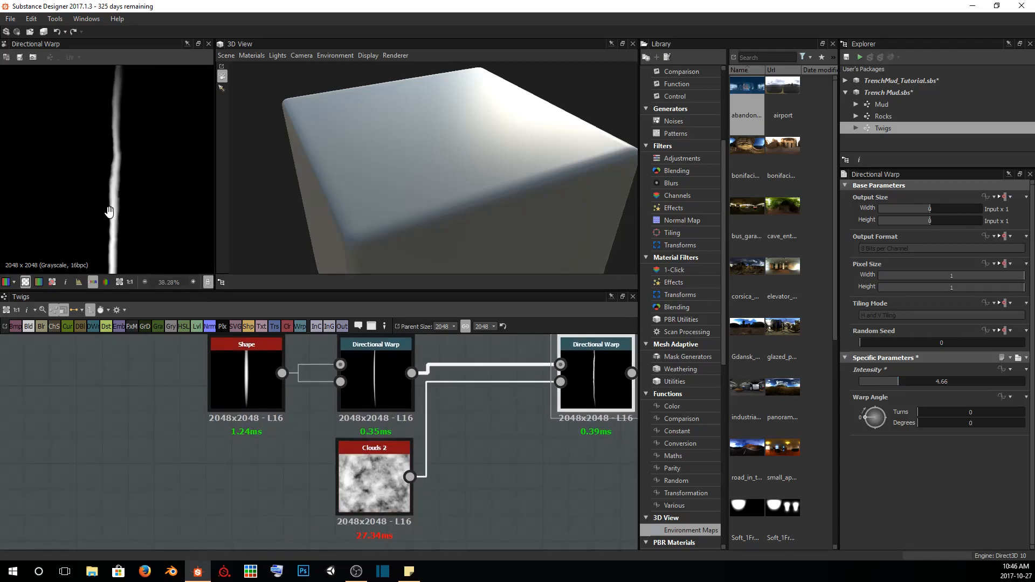
{"action": "scroll", "coordinate": [121, 195], "scroll_direction": "down", "scroll_amount": 3}
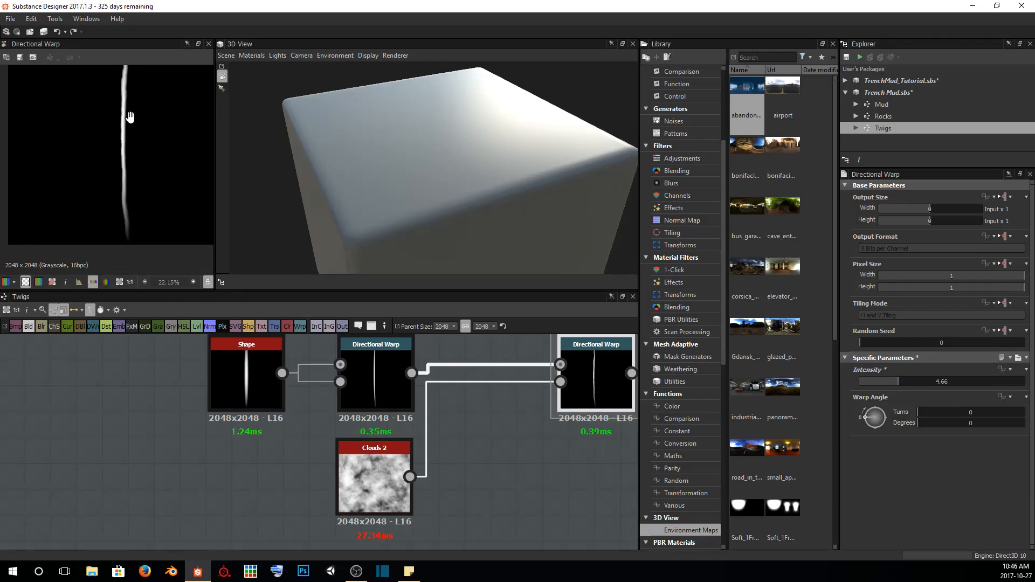
{"action": "scroll", "coordinate": [112, 172], "scroll_direction": "down", "scroll_amount": 2}
{"action": "left_click", "coordinate": [359, 379]}
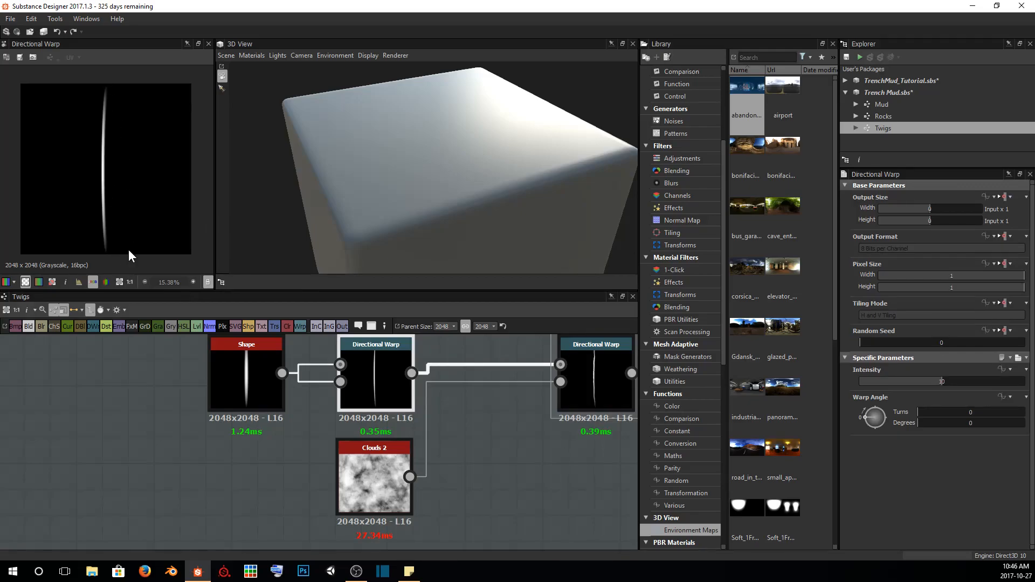
{"action": "left_click", "coordinate": [601, 377]}
{"action": "scroll", "coordinate": [473, 423], "scroll_direction": "down", "scroll_amount": 3}
{"action": "scroll", "coordinate": [357, 426], "scroll_direction": "down", "scroll_amount": 1}
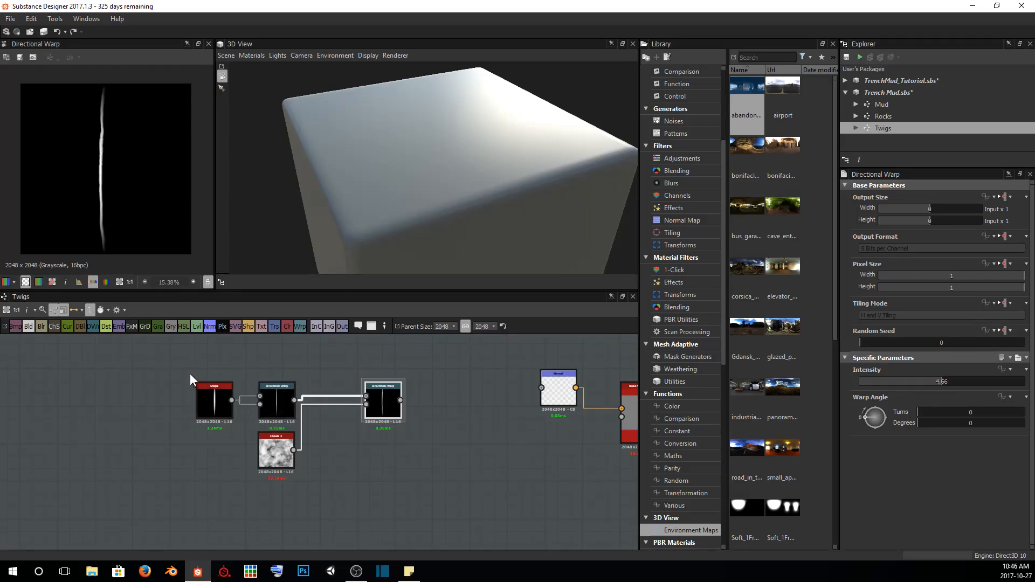
Move the whole twig node chain farther from the Normal node and add a Tile Sampler after the last Directional Warp
{"action": "left_click_drag", "start_coordinate": [193, 377], "coordinate": [437, 474]}
{"action": "left_click_drag", "start_coordinate": [386, 398], "coordinate": [276, 398]}
{"action": "left_click", "coordinate": [274, 399]}
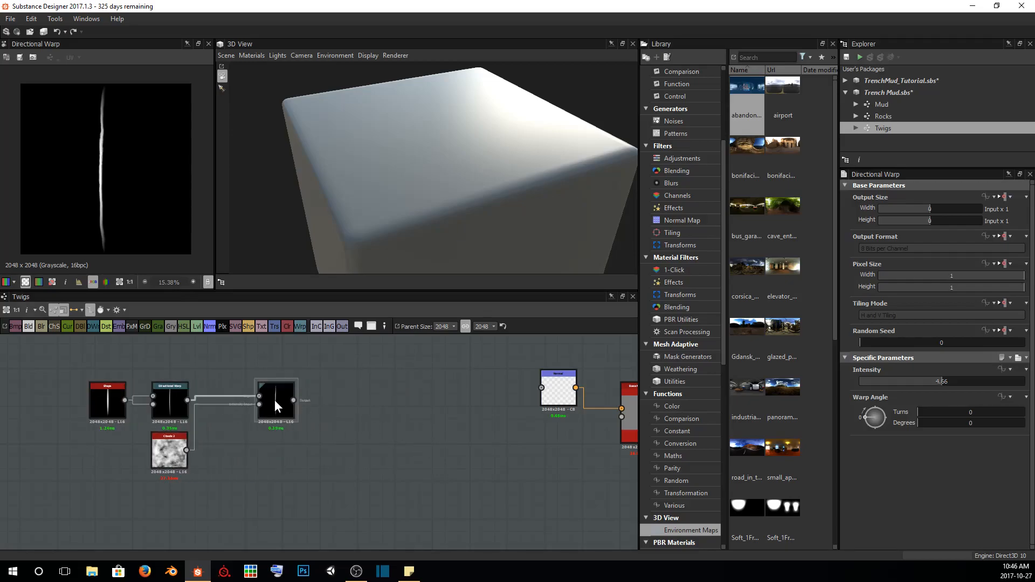
{"action": "key", "text": "space"}
{"action": "type", "text": "tile sa"}
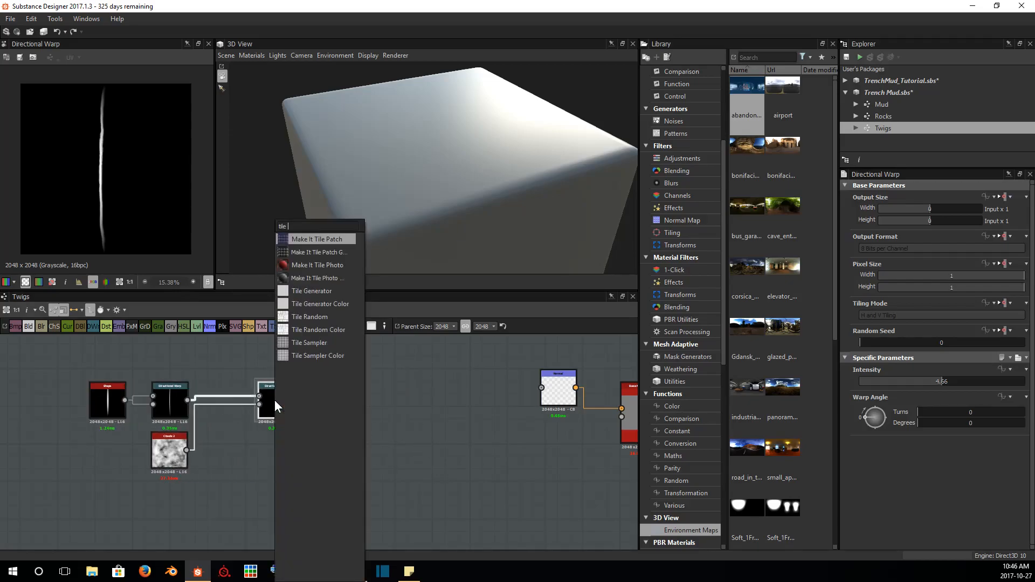
{"action": "key", "text": "Return"}
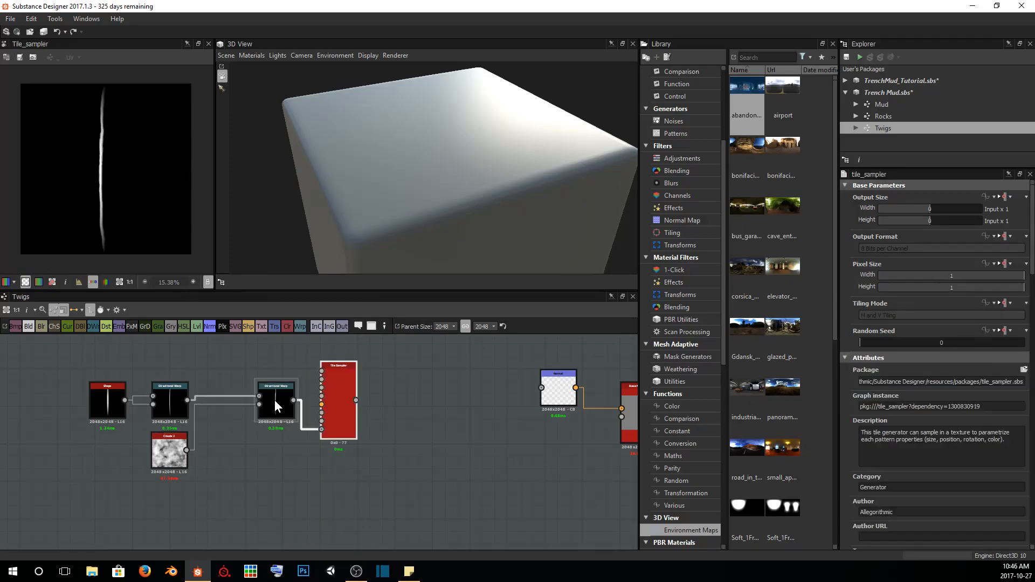
Link the last Directional Warp to the Tile Sampler's Pattern Input and delete its link to the Background Input
{"action": "scroll", "coordinate": [344, 422], "scroll_direction": "up", "scroll_amount": 5}
{"action": "scroll", "coordinate": [421, 483], "scroll_direction": "down", "scroll_amount": 2}
{"action": "left_click_drag", "start_coordinate": [314, 444], "coordinate": [373, 384]}
{"action": "left_click", "coordinate": [347, 505]}
{"action": "key", "text": "Delete"}
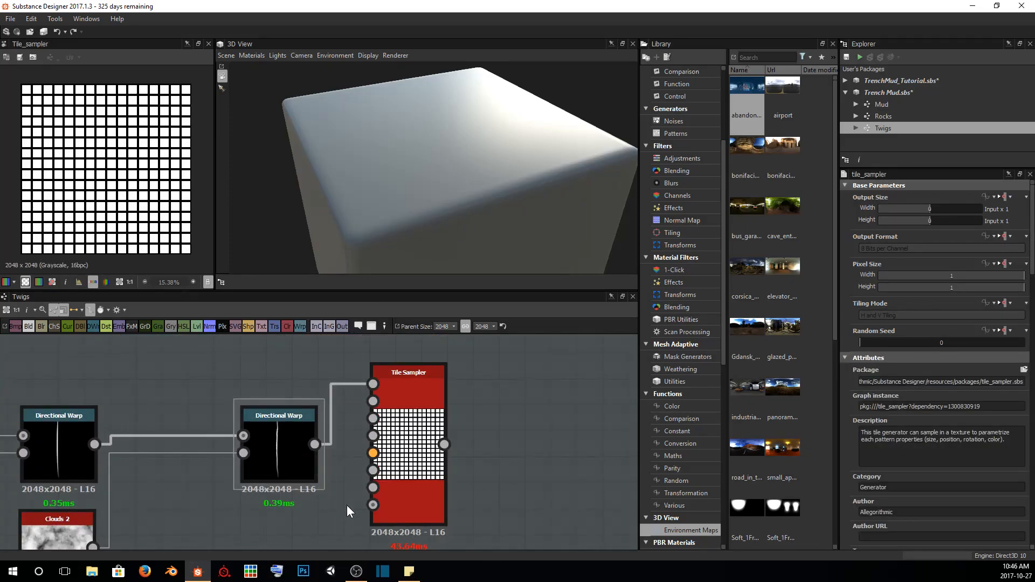
{"action": "left_click", "coordinate": [412, 436]}
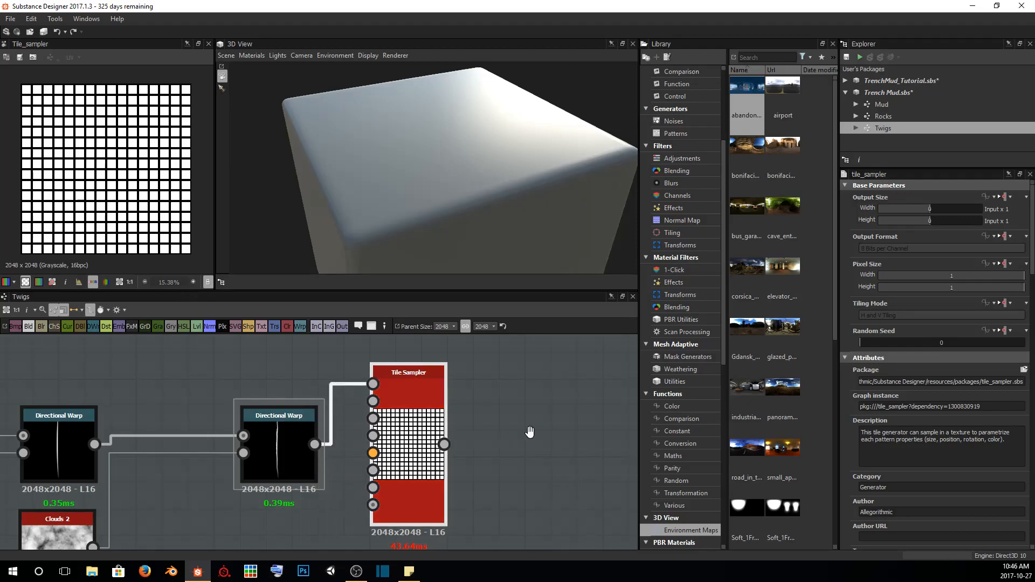
Link the Tile Sampler's output to the Normal node and to the Base Material's Height input
{"action": "middle_click_drag", "start_coordinate": [529, 430], "coordinate": [259, 423]}
{"action": "scroll", "coordinate": [212, 415], "scroll_direction": "down", "scroll_amount": 3}
{"action": "left_click_drag", "start_coordinate": [207, 422], "coordinate": [471, 409]}
{"action": "left_click_drag", "start_coordinate": [203, 426], "coordinate": [587, 451]}
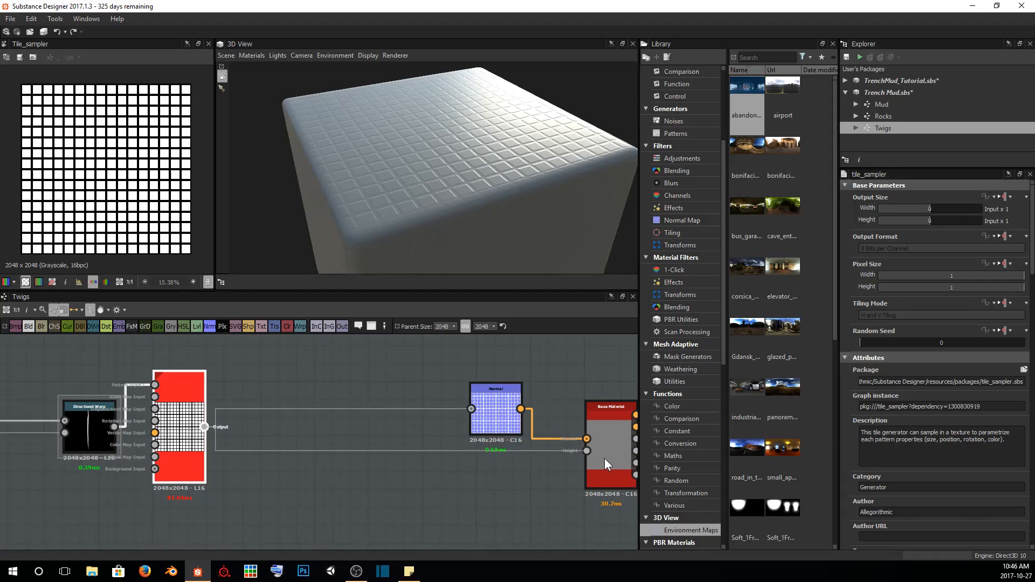
{"action": "left_click_drag", "start_coordinate": [402, 221], "coordinate": [406, 215]}
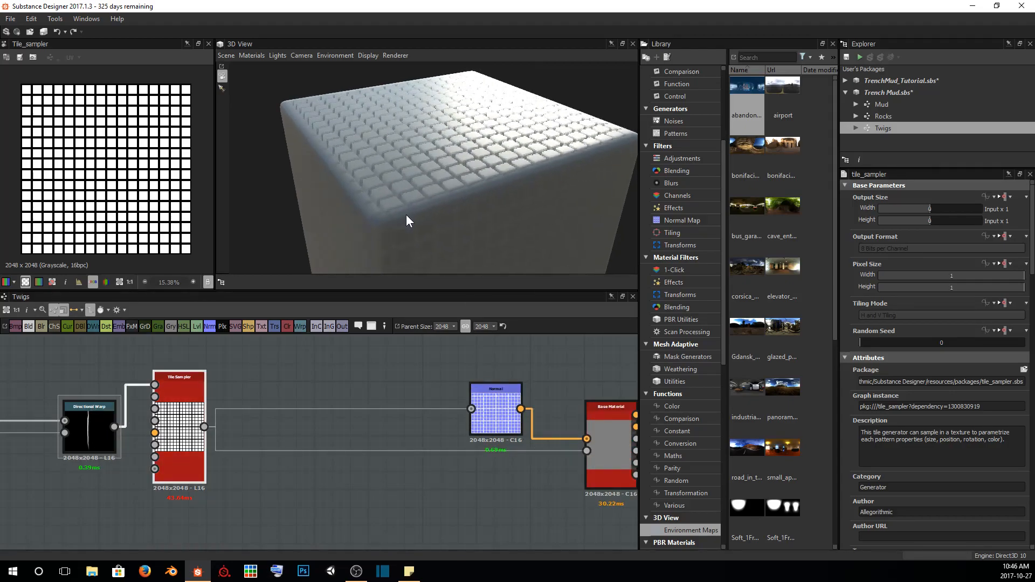
Set the Tile Sampler's Pattern to Pattern Input so that it scatters the twig shape
{"action": "scroll", "coordinate": [935, 426], "scroll_direction": "down", "scroll_amount": 4}
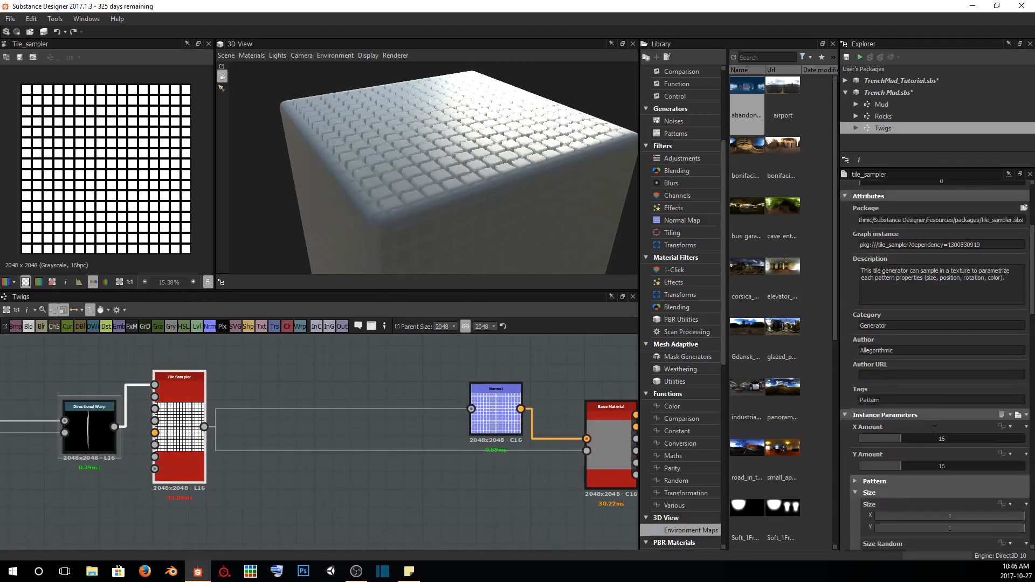
{"action": "scroll", "coordinate": [925, 419], "scroll_direction": "down", "scroll_amount": 3}
{"action": "left_click", "coordinate": [874, 353]}
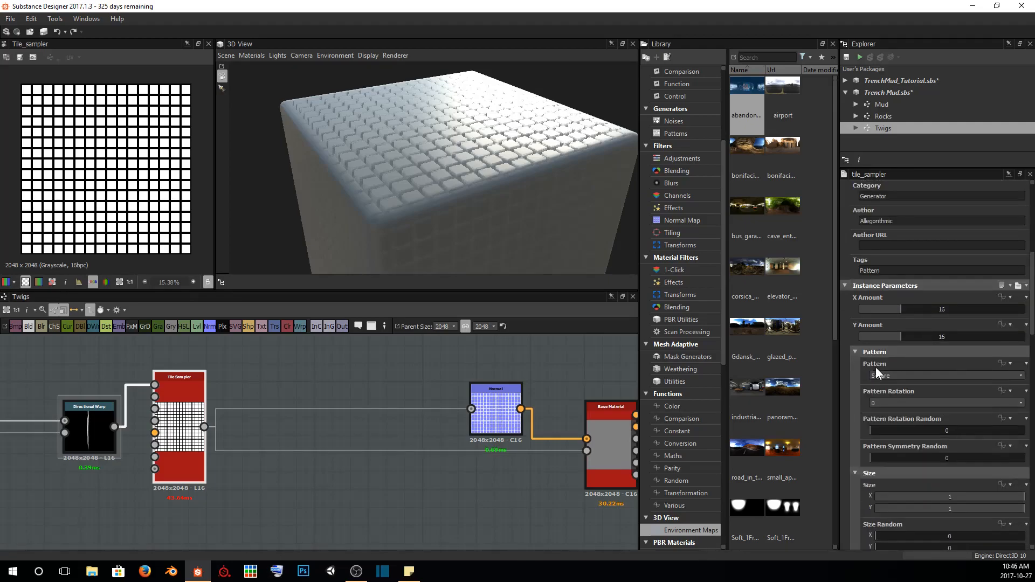
{"action": "left_click", "coordinate": [882, 374]}
{"action": "left_click", "coordinate": [889, 385]}
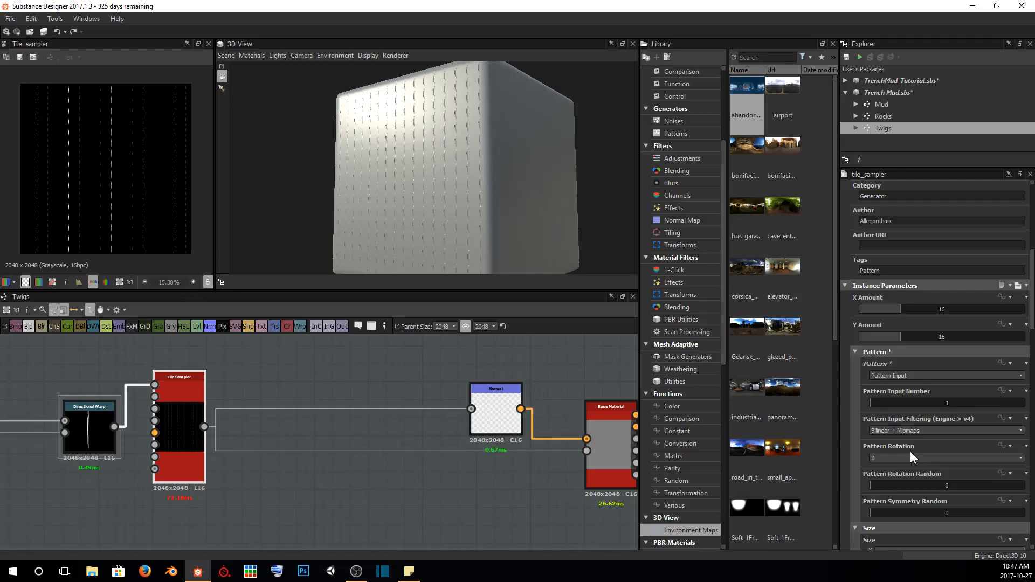
Examine the scattered twigs on the 3D cube from several angles and review the Tile Sampler's size, position and rotation settings
{"action": "scroll", "coordinate": [886, 348], "scroll_direction": "down", "scroll_amount": 2}
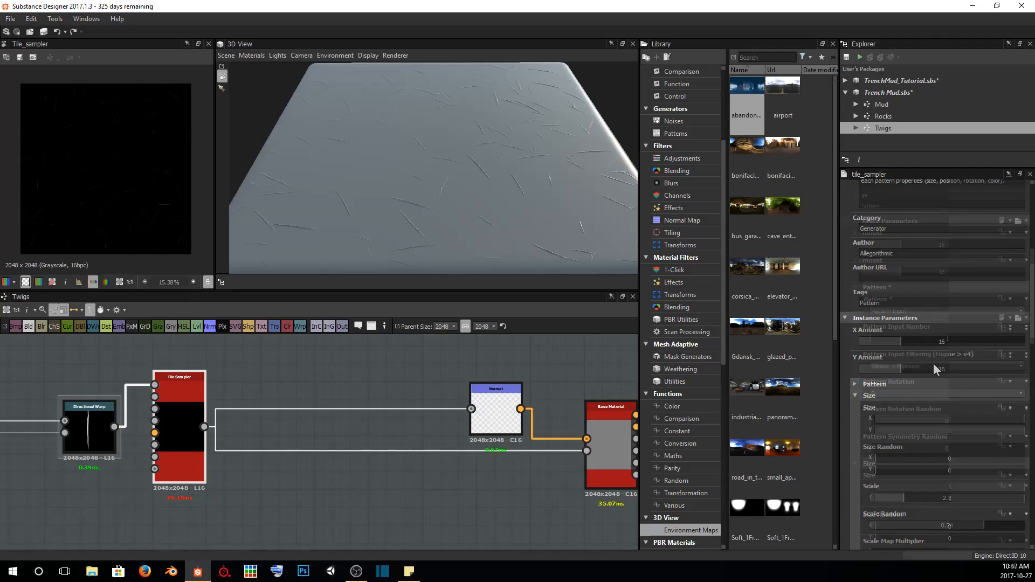
{"action": "left_click", "coordinate": [933, 363]}
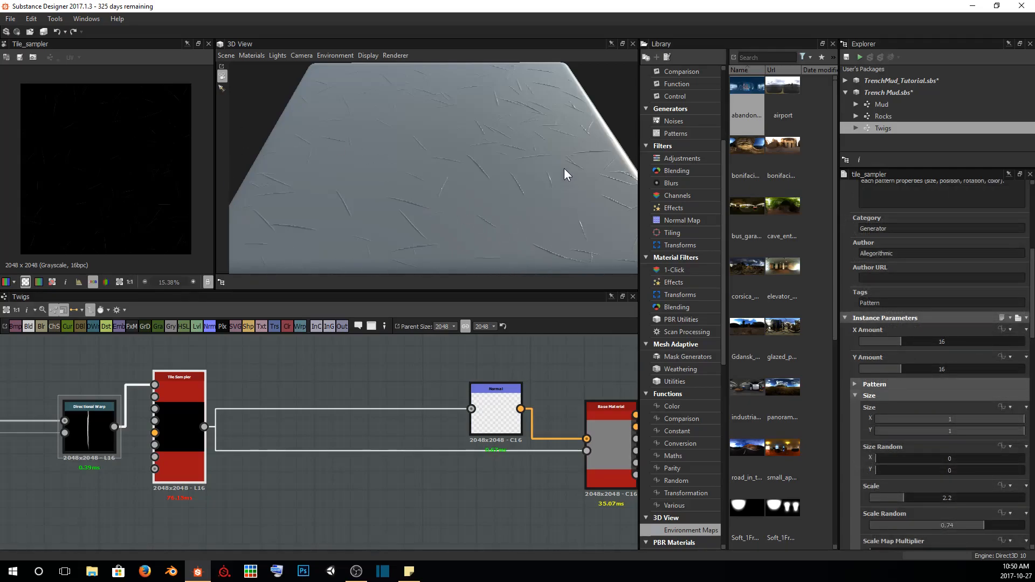
{"action": "left_click_drag", "start_coordinate": [368, 161], "coordinate": [424, 208]}
{"action": "scroll", "coordinate": [423, 218], "scroll_direction": "up", "scroll_amount": 5}
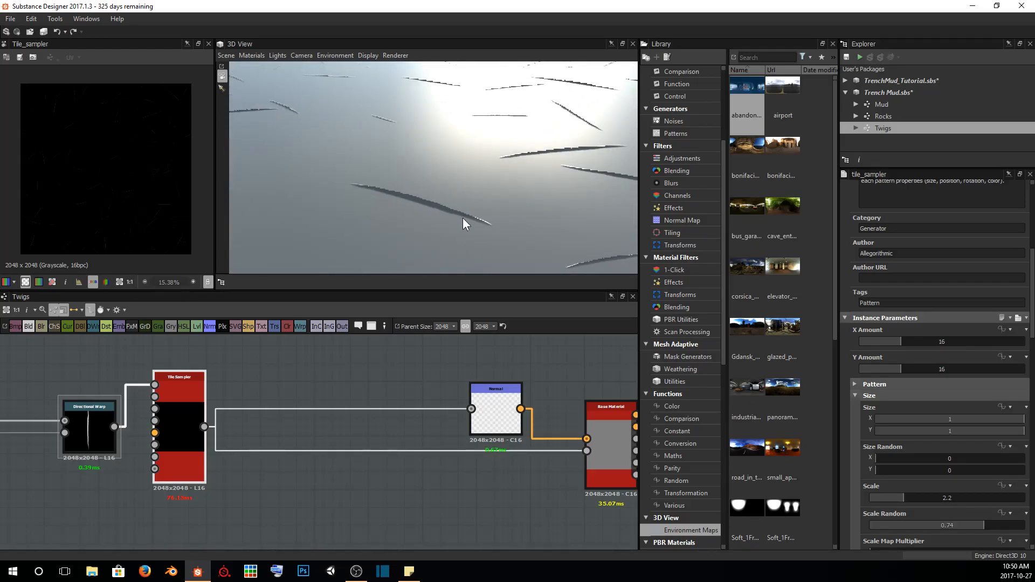
{"action": "scroll", "coordinate": [463, 218], "scroll_direction": "down", "scroll_amount": 3}
{"action": "scroll", "coordinate": [911, 363], "scroll_direction": "down", "scroll_amount": 5}
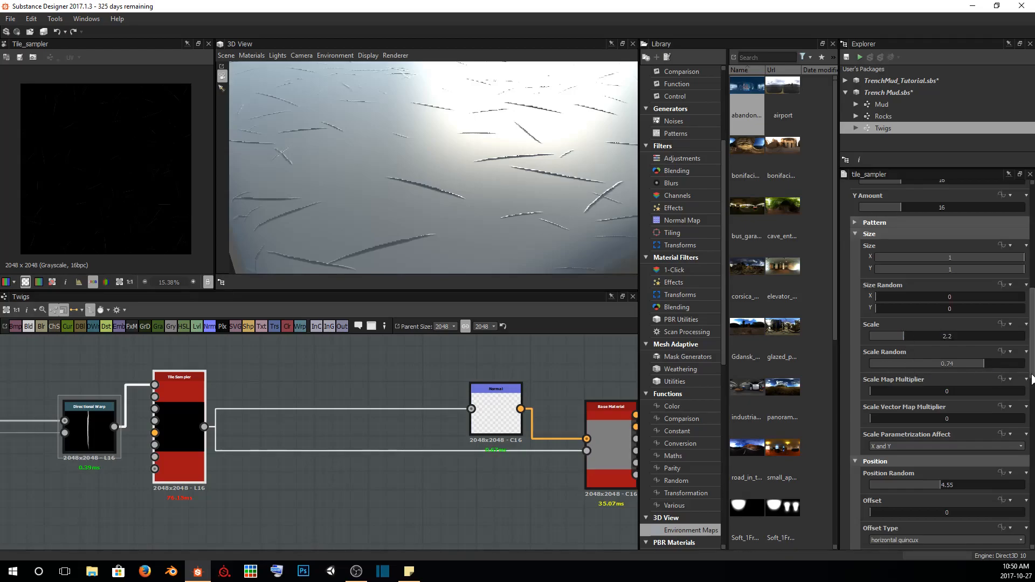
{"action": "left_click_drag", "start_coordinate": [543, 161], "coordinate": [511, 205]}
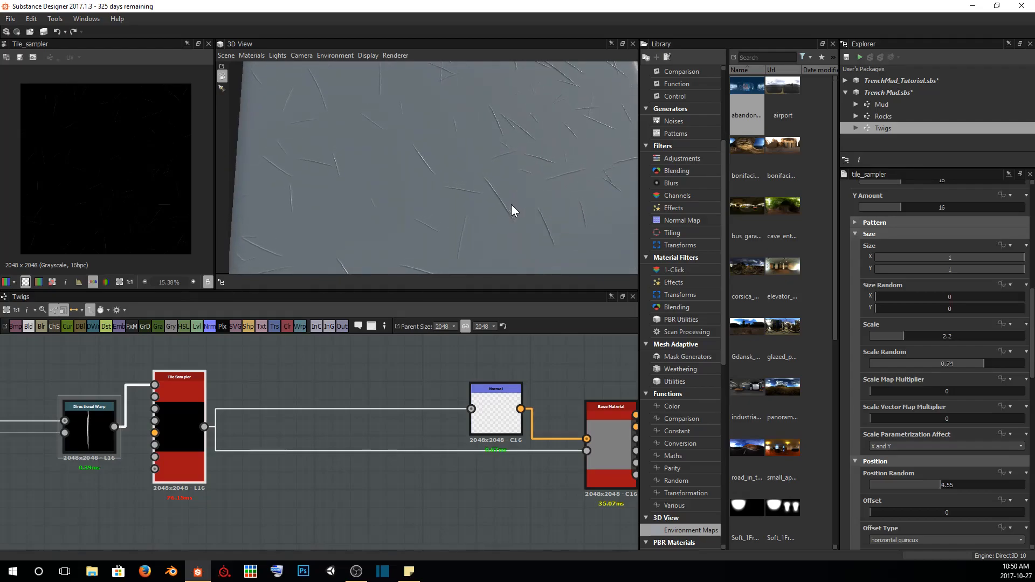
{"action": "left_click_drag", "start_coordinate": [460, 143], "coordinate": [431, 151]}
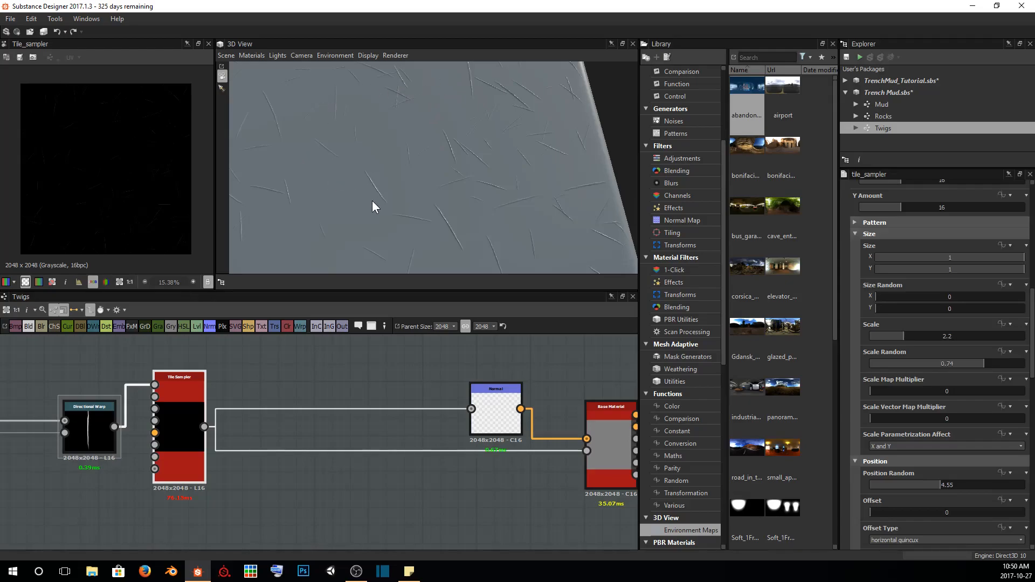
{"action": "scroll", "coordinate": [937, 388], "scroll_direction": "down", "scroll_amount": 3}
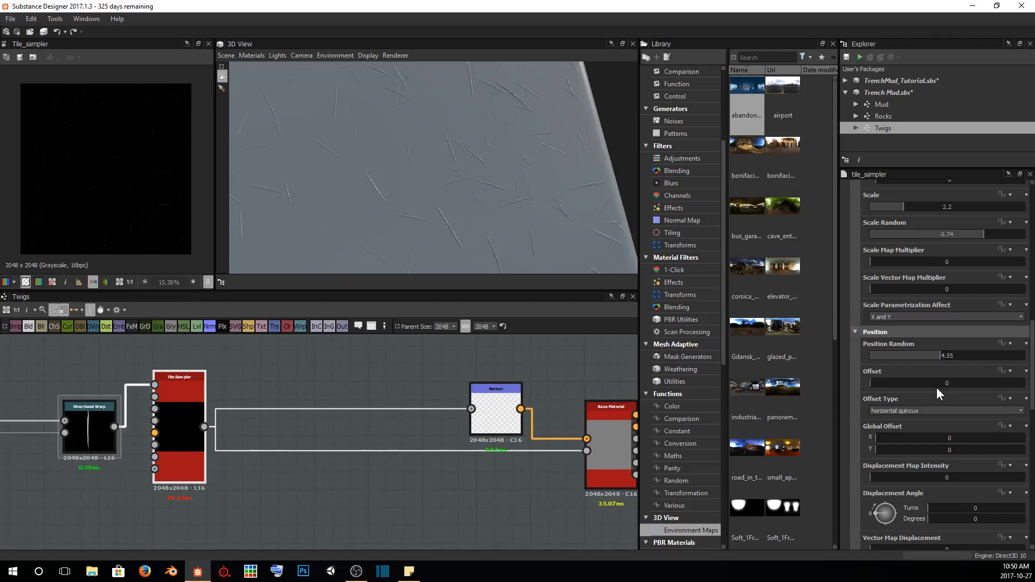
{"action": "right_click_drag", "start_coordinate": [506, 203], "coordinate": [428, 176]}
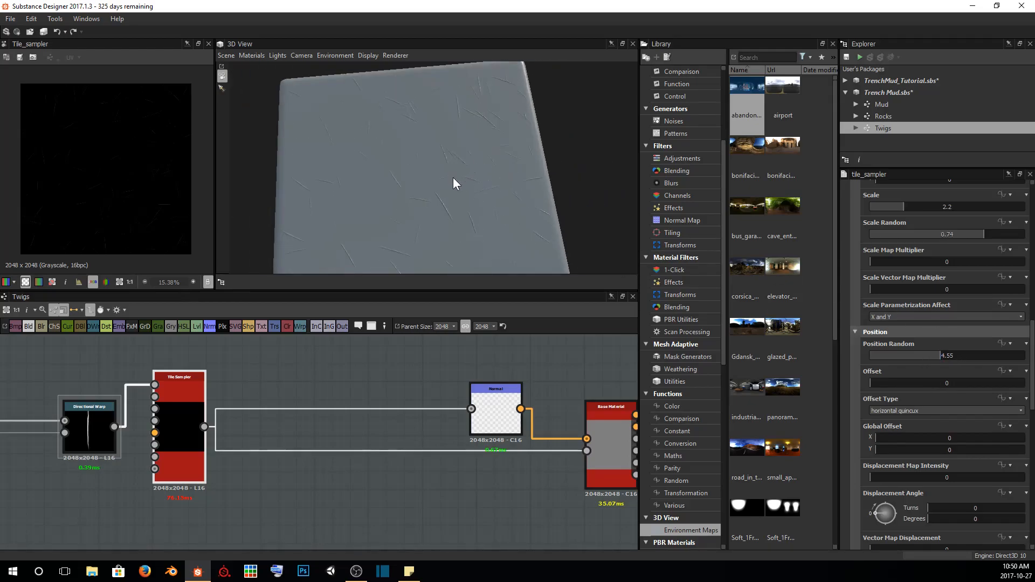
{"action": "left_click_drag", "start_coordinate": [327, 206], "coordinate": [380, 77]}
{"action": "scroll", "coordinate": [953, 411], "scroll_direction": "down", "scroll_amount": 4}
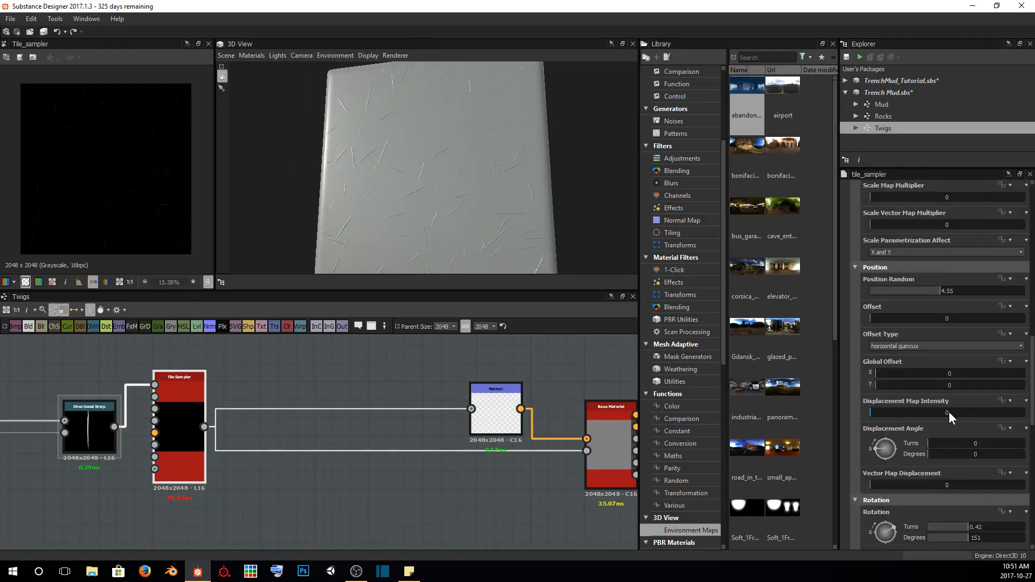
{"action": "scroll", "coordinate": [945, 412], "scroll_direction": "down", "scroll_amount": 1}
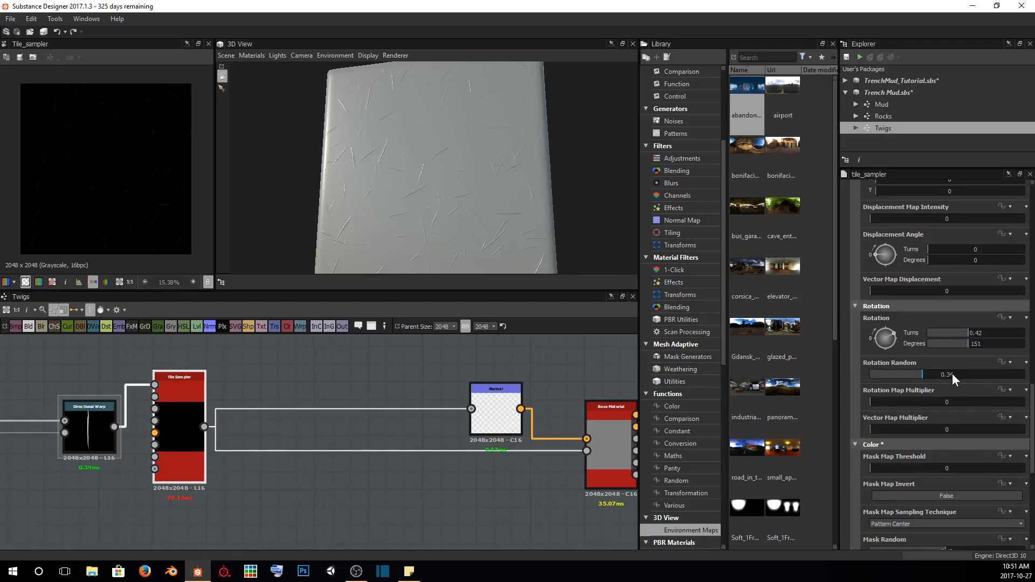
Examine the scattered twigs on the cube up close and from several angles, and review the Tile Sampler's colour and mask settings
{"action": "left_click_drag", "start_coordinate": [530, 224], "coordinate": [513, 211]}
{"action": "scroll", "coordinate": [921, 424], "scroll_direction": "down", "scroll_amount": 6}
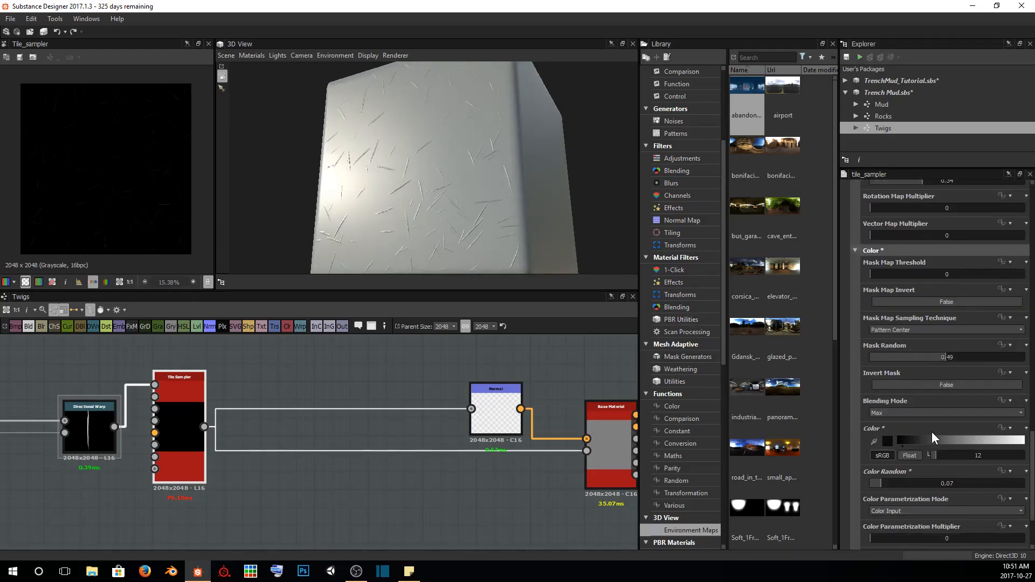
{"action": "scroll", "coordinate": [936, 431], "scroll_direction": "down", "scroll_amount": 2}
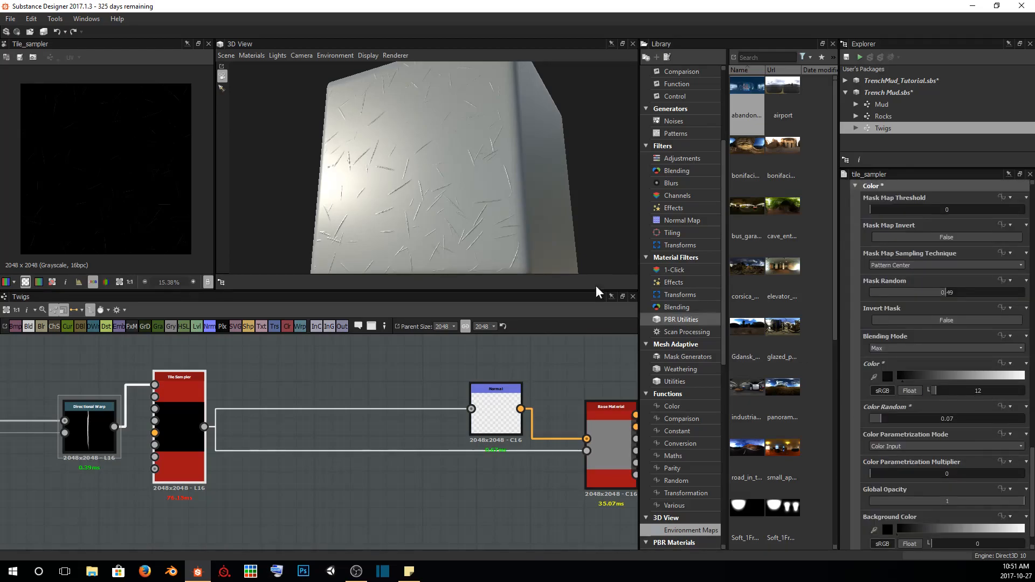
{"action": "scroll", "coordinate": [449, 213], "scroll_direction": "up", "scroll_amount": 10}
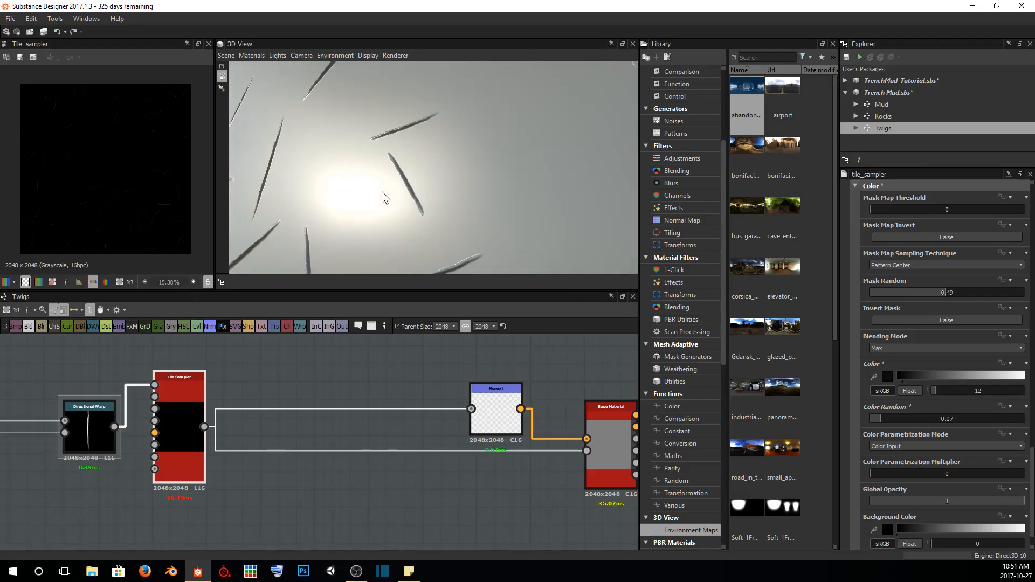
{"action": "left_click_drag", "start_coordinate": [399, 190], "coordinate": [369, 140]}
{"action": "left_click_drag", "start_coordinate": [324, 194], "coordinate": [375, 199]}
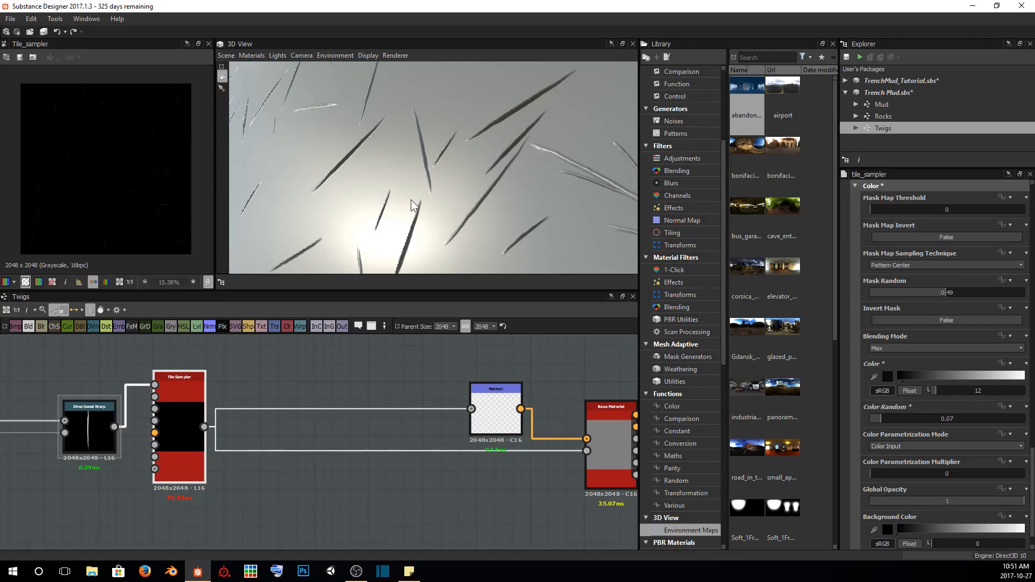
{"action": "scroll", "coordinate": [392, 181], "scroll_direction": "down", "scroll_amount": 8}
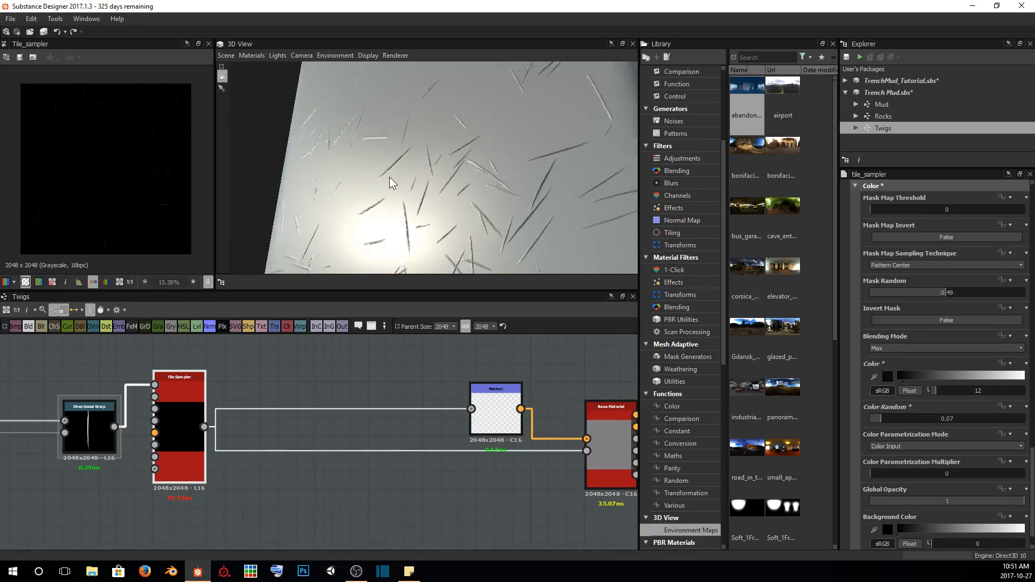
{"action": "left_click_drag", "start_coordinate": [390, 183], "coordinate": [554, 201]}
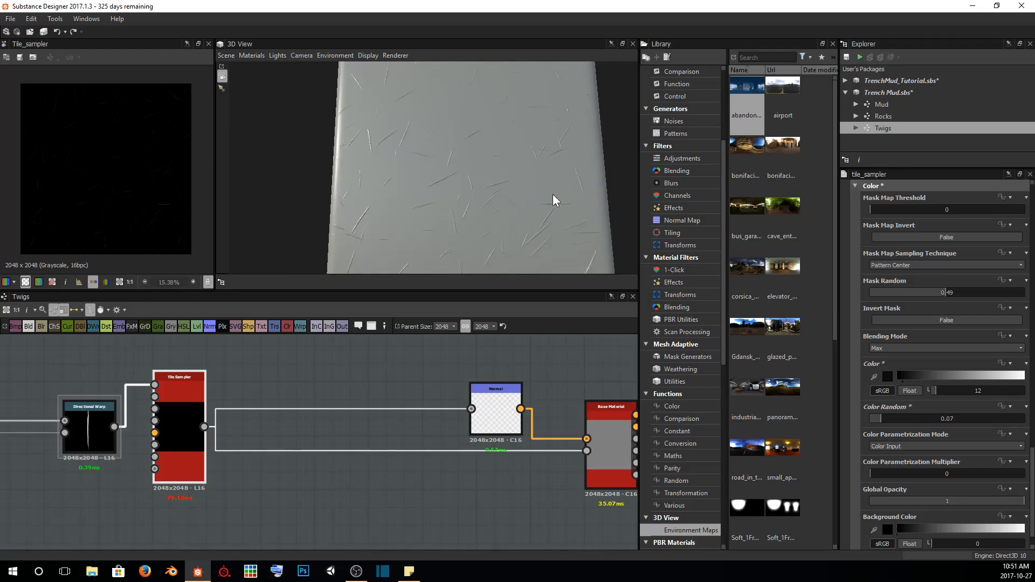
Try the Tile Sampler's Mask Random at 0 and check the twig density on the cube
{"action": "left_click", "coordinate": [943, 293]}
{"action": "left_click_drag", "start_coordinate": [945, 297], "coordinate": [820, 300]}
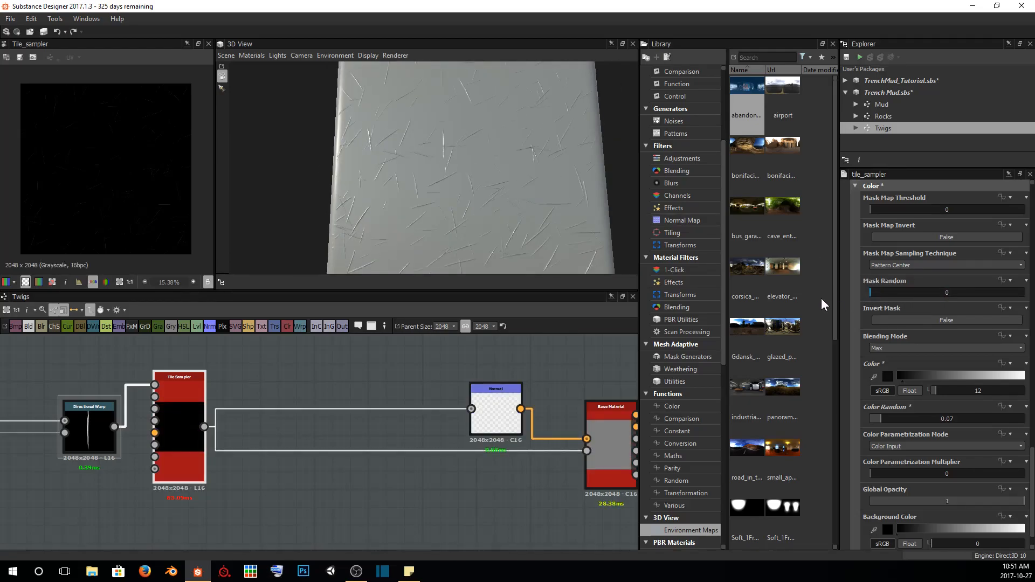
{"action": "middle_click_drag", "start_coordinate": [460, 158], "coordinate": [452, 160]}
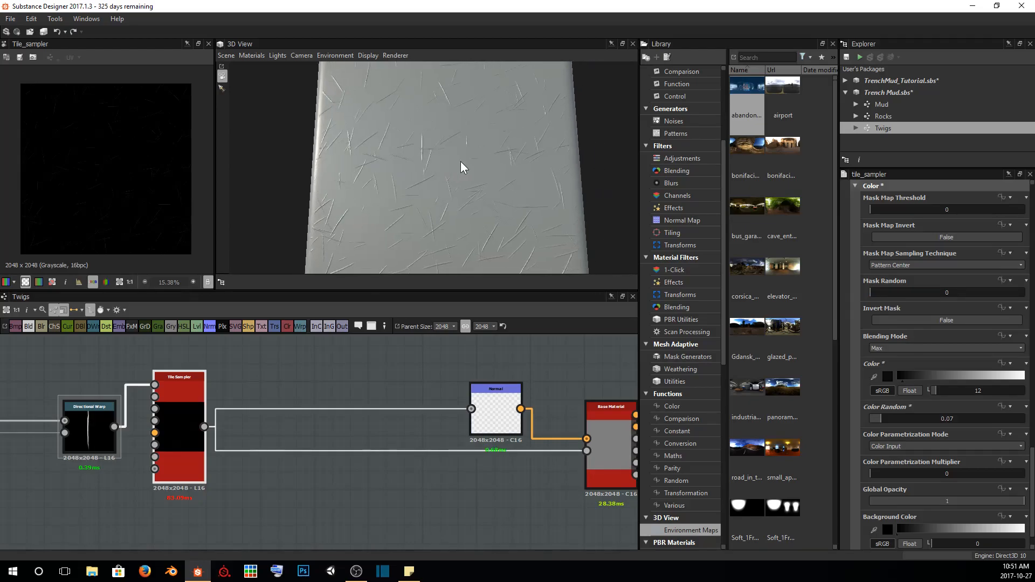
Set the Tile Sampler's Mask Random to 0.5 and check the thinned-out twigs on the cube
{"action": "left_click_drag", "start_coordinate": [879, 293], "coordinate": [936, 297]}
{"action": "mouse_move", "coordinate": [430, 174]}
{"action": "left_mouse_down"}
{"action": "mouse_move", "coordinate": [411, 167]}
{"action": "mouse_move", "coordinate": [415, 157]}
{"action": "mouse_move", "coordinate": [411, 172]}
{"action": "left_mouse_up"}
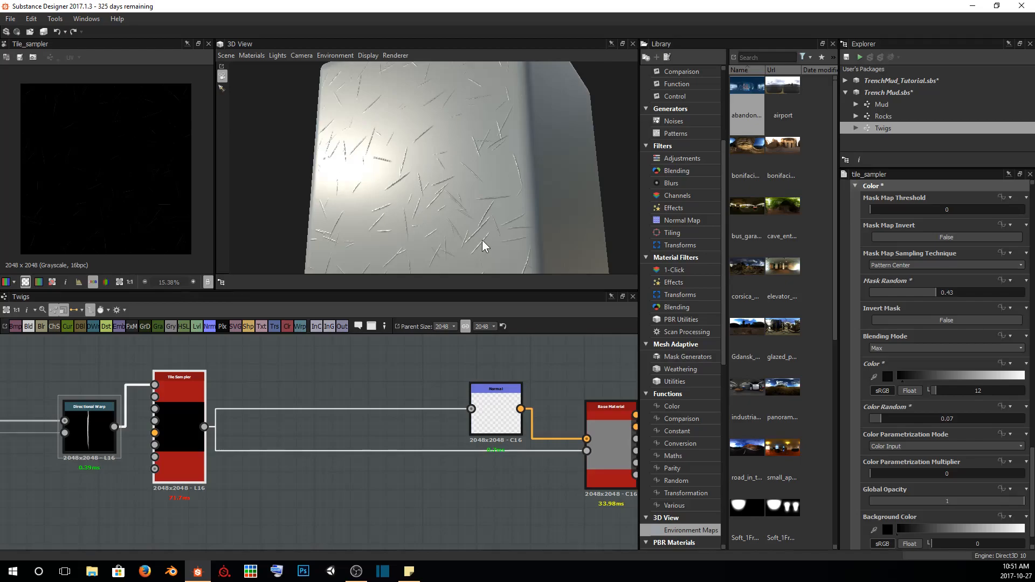
{"action": "left_click_drag", "start_coordinate": [458, 167], "coordinate": [469, 171]}
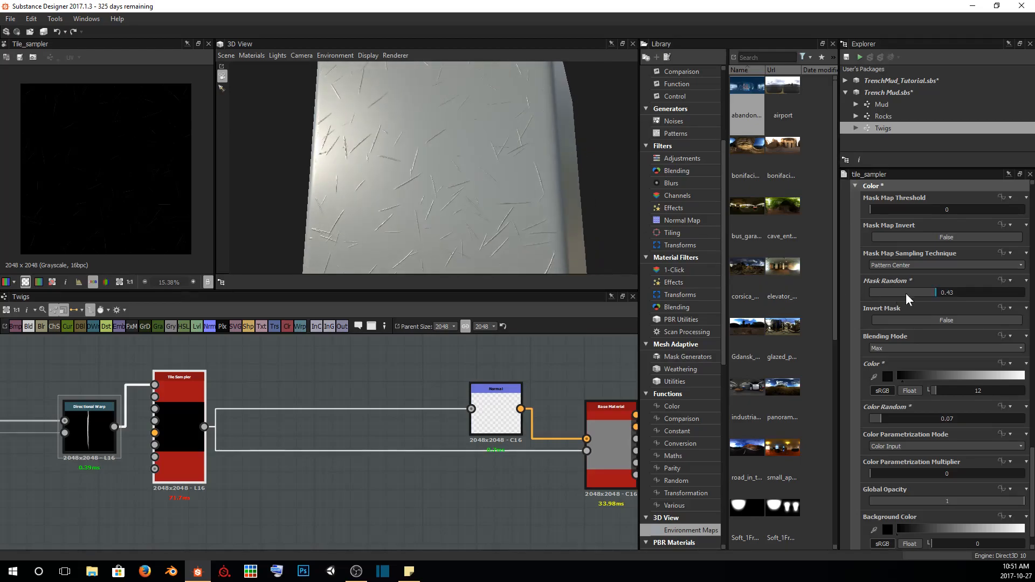
{"action": "left_click", "coordinate": [947, 293]}
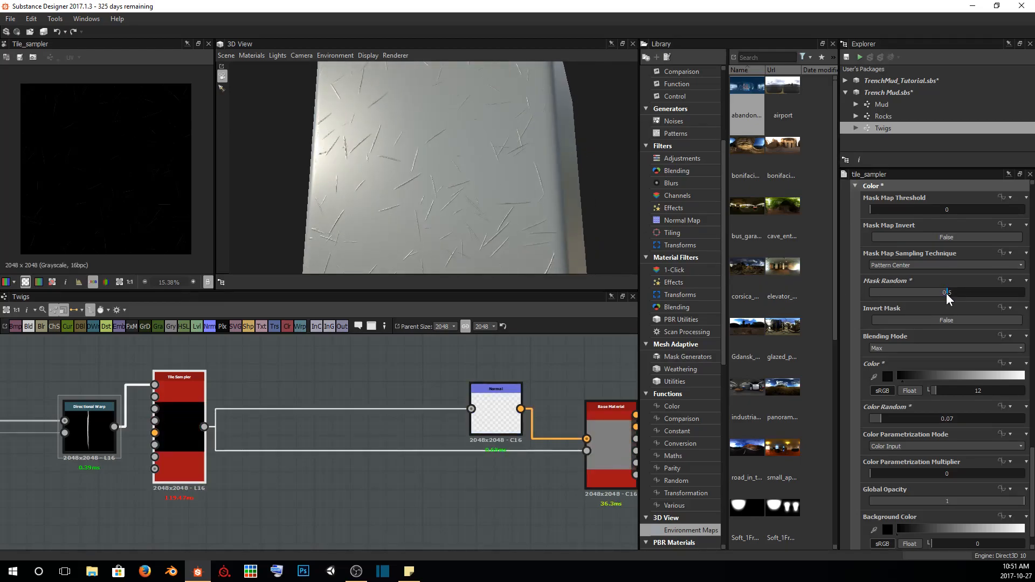
{"action": "scroll", "coordinate": [446, 162], "scroll_direction": "down", "scroll_amount": 1}
{"action": "scroll", "coordinate": [446, 167], "scroll_direction": "down", "scroll_amount": 3}
{"action": "left_click_drag", "start_coordinate": [460, 173], "coordinate": [339, 198]}
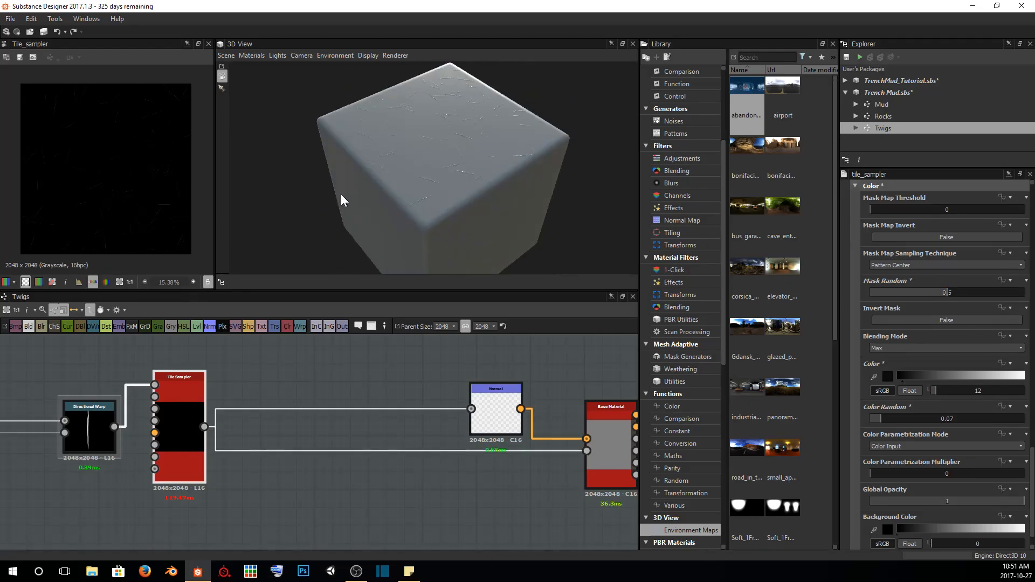
{"action": "scroll", "coordinate": [414, 191], "scroll_direction": "up", "scroll_amount": 4}
{"action": "left_click_drag", "start_coordinate": [441, 179], "coordinate": [473, 147]}
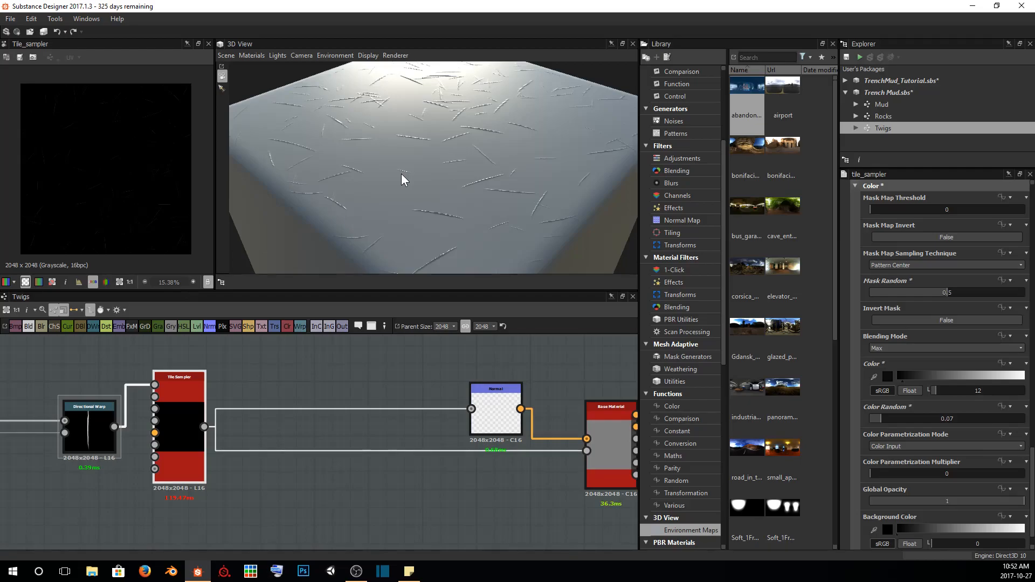
Duplicate the whole twig chain from the Shape to the Tile Sampler and place the copy away from the original nodes
{"action": "scroll", "coordinate": [330, 425], "scroll_direction": "down", "scroll_amount": 5}
{"action": "left_click_drag", "start_coordinate": [162, 390], "coordinate": [451, 477]}
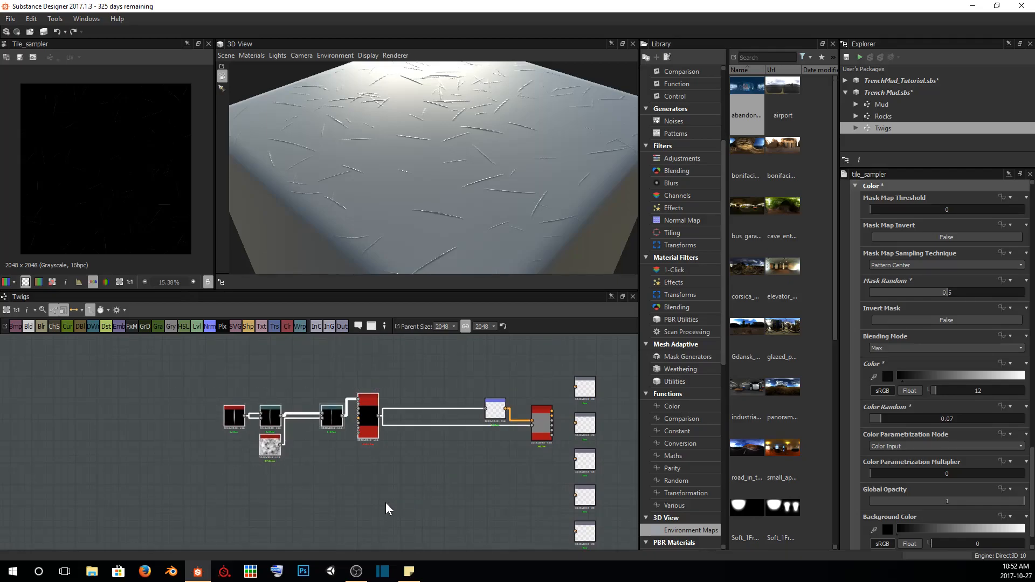
{"action": "key", "text": "ctrl+d"}
{"action": "middle_click_drag", "start_coordinate": [383, 498], "coordinate": [394, 437]}
{"action": "left_click_drag", "start_coordinate": [398, 384], "coordinate": [380, 463]}
{"action": "left_click", "coordinate": [424, 441]}
Spread out the duplicated nodes, moving Clouds 2 and the last Directional Warp to leave room after the first Directional Warp
{"action": "middle_click_drag", "start_coordinate": [341, 450], "coordinate": [373, 405]}
{"action": "scroll", "coordinate": [351, 429], "scroll_direction": "up", "scroll_amount": 3}
{"action": "middle_click_drag", "start_coordinate": [267, 407], "coordinate": [374, 386]}
{"action": "scroll", "coordinate": [259, 416], "scroll_direction": "up", "scroll_amount": 3}
{"action": "left_click_drag", "start_coordinate": [273, 377], "coordinate": [287, 438]}
{"action": "left_click_drag", "start_coordinate": [571, 454], "coordinate": [571, 439]}
{"action": "left_click", "coordinate": [403, 519]}
{"action": "left_click_drag", "start_coordinate": [403, 519], "coordinate": [401, 505]}
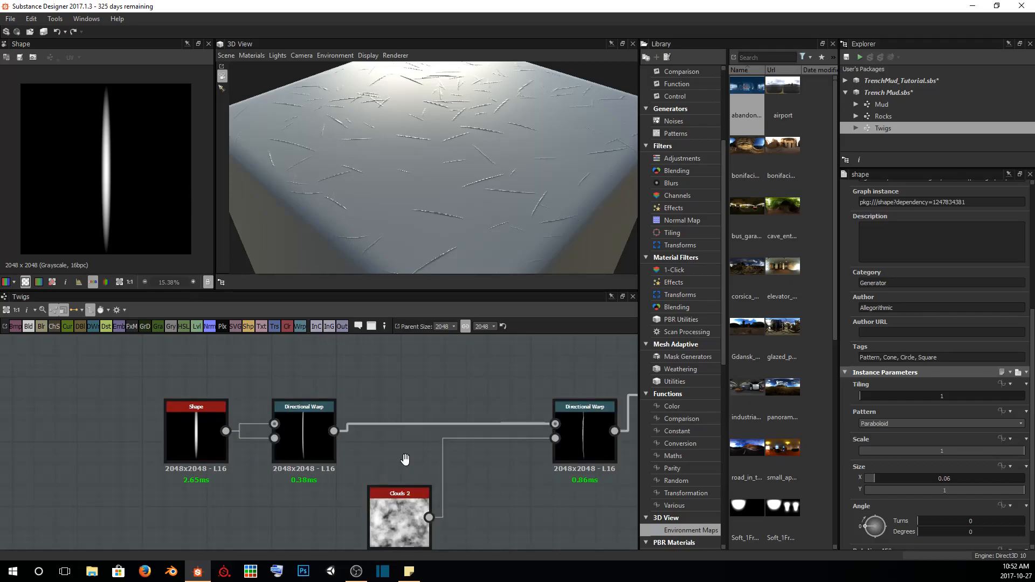
Duplicate the copied chain's first Directional Warp and place the new node above it
{"action": "middle_click_drag", "start_coordinate": [395, 453], "coordinate": [481, 512]}
{"action": "left_click", "coordinate": [378, 474]}
{"action": "key", "text": "ctrl+d"}
{"action": "left_click_drag", "start_coordinate": [326, 444], "coordinate": [388, 406]}
Add a Transformation 2D node after the upper Directional Warp
{"action": "middle_click_drag", "start_coordinate": [468, 450], "coordinate": [323, 417]}
{"action": "middle_click_drag", "start_coordinate": [234, 372], "coordinate": [328, 391]}
{"action": "scroll", "coordinate": [327, 391], "scroll_direction": "up", "scroll_amount": 1}
{"action": "key", "text": "space"}
{"action": "type", "text": "trans"}
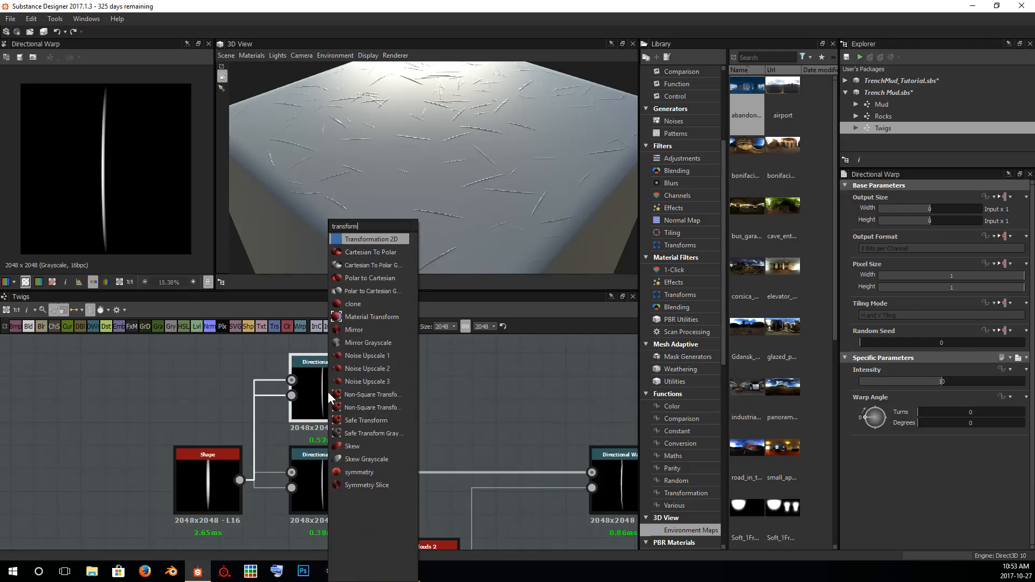
{"action": "type", "text": "form"}
{"action": "key", "text": "Return"}
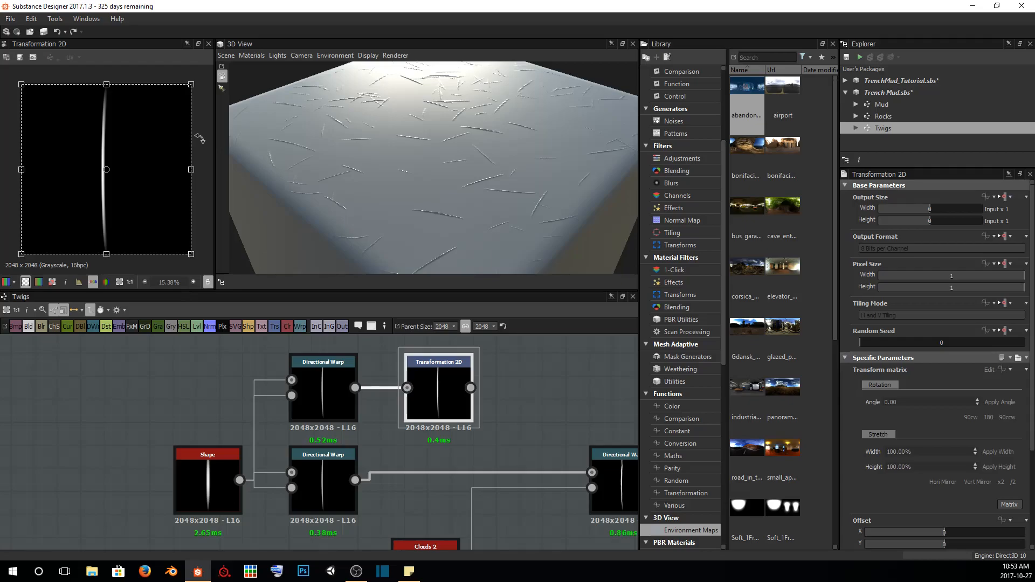
Rotate the Transformation 2D's twig clockwise into a diagonal and shift it to an offset of about -0.16, 0.10
{"action": "left_click_drag", "start_coordinate": [203, 174], "coordinate": [170, 184]}
{"action": "left_click_drag", "start_coordinate": [183, 93], "coordinate": [185, 89]}
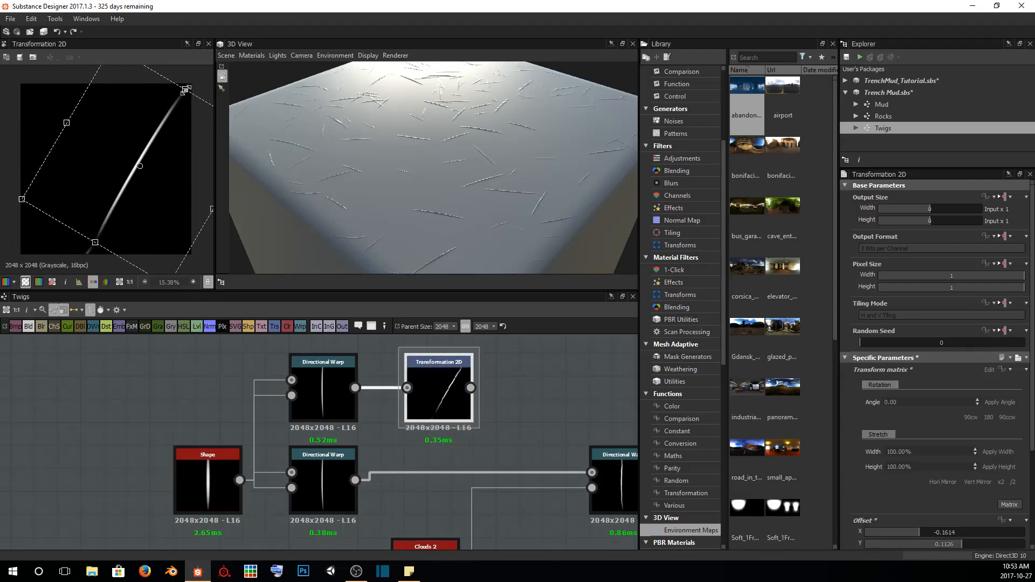
{"action": "left_click_drag", "start_coordinate": [91, 238], "coordinate": [91, 241]}
Fine-tune the diagonal twig's vertical offset to about 0.0812, checking both of its tips against the image borders
{"action": "scroll", "coordinate": [73, 249], "scroll_direction": "up", "scroll_amount": 3}
{"action": "middle_click_drag", "start_coordinate": [85, 231], "coordinate": [68, 242]}
{"action": "scroll", "coordinate": [106, 216], "scroll_direction": "up", "scroll_amount": 8}
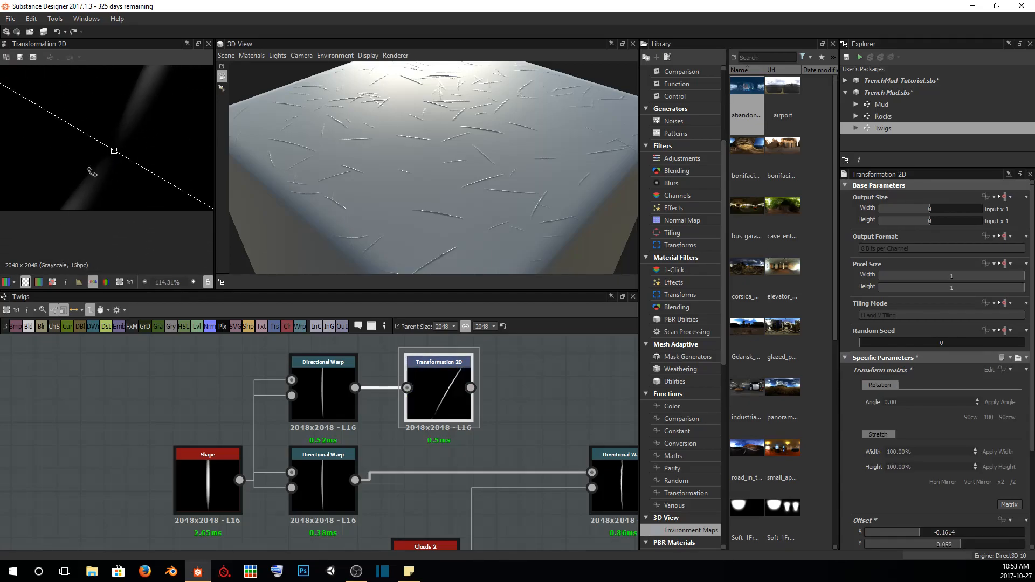
{"action": "left_click_drag", "start_coordinate": [113, 152], "coordinate": [90, 202]}
{"action": "scroll", "coordinate": [94, 180], "scroll_direction": "down", "scroll_amount": 4}
{"action": "middle_click_drag", "start_coordinate": [94, 174], "coordinate": [33, 259]}
{"action": "middle_click_drag", "start_coordinate": [91, 156], "coordinate": [29, 254]}
{"action": "middle_click_drag", "start_coordinate": [111, 124], "coordinate": [38, 251]}
{"action": "middle_click_drag", "start_coordinate": [113, 140], "coordinate": [56, 237]}
{"action": "middle_click_drag", "start_coordinate": [116, 140], "coordinate": [92, 180]}
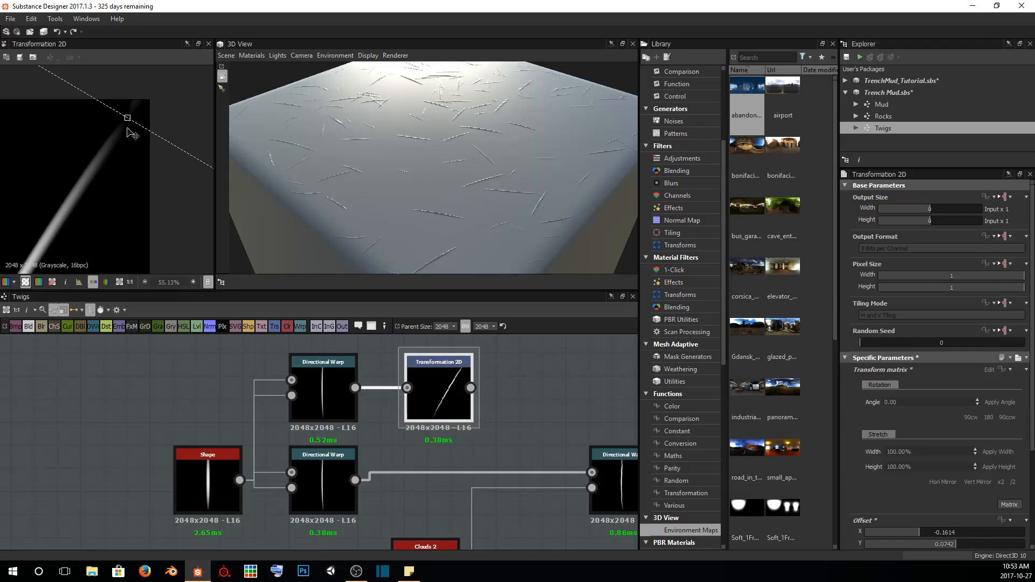
{"action": "scroll", "coordinate": [132, 135], "scroll_direction": "up", "scroll_amount": 4}
{"action": "left_click_drag", "start_coordinate": [118, 140], "coordinate": [128, 123]}
{"action": "scroll", "coordinate": [135, 129], "scroll_direction": "down", "scroll_amount": 12}
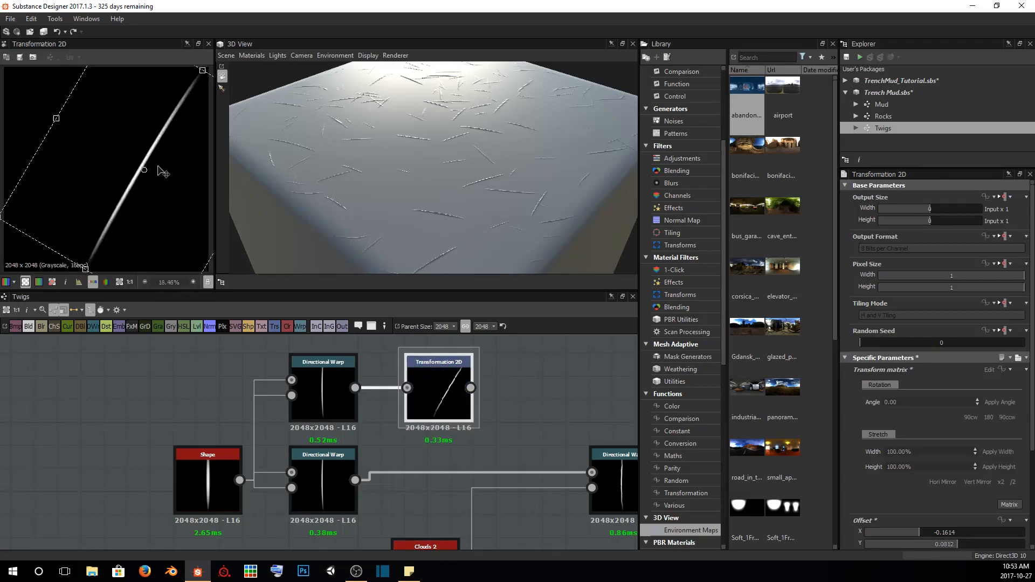
Insert a Blend node between the lower Directional Warp and the last Directional Warp
{"action": "middle_click_drag", "start_coordinate": [452, 440], "coordinate": [368, 445]}
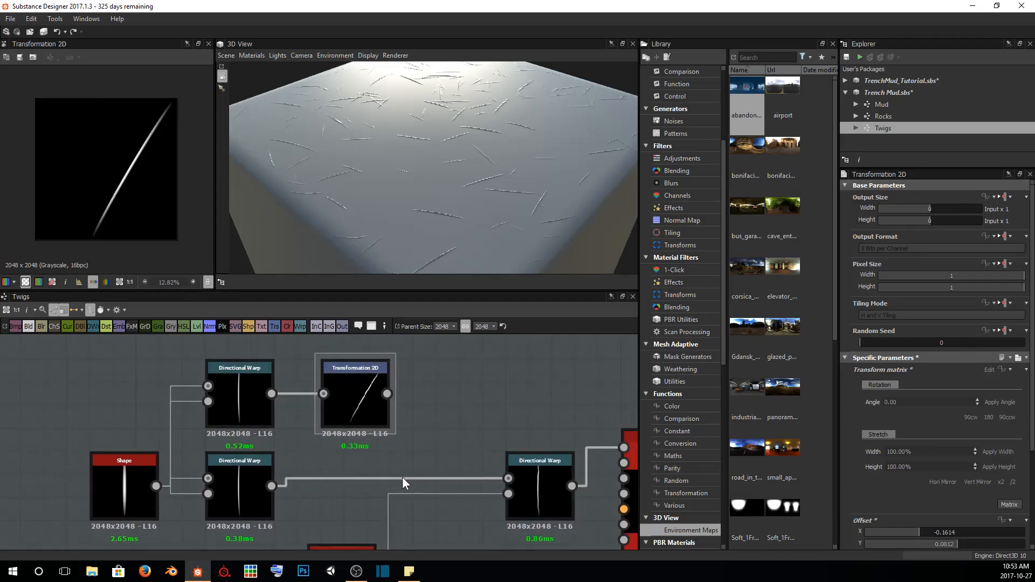
{"action": "left_click", "coordinate": [244, 477]}
{"action": "key", "text": "space"}
{"action": "type", "text": "blend"}
{"action": "key", "text": "Return"}
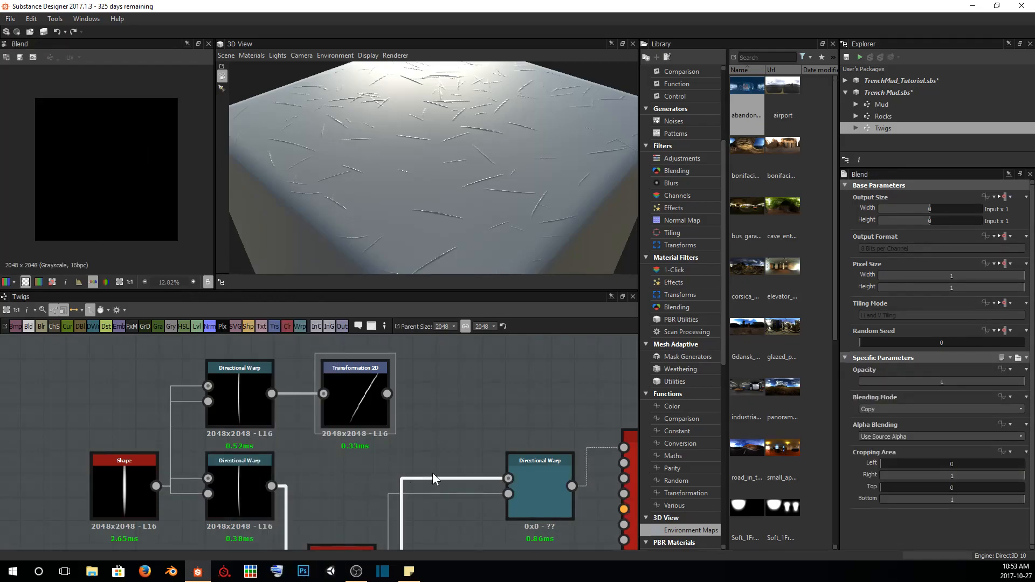
{"action": "scroll", "coordinate": [437, 461], "scroll_direction": "down", "scroll_amount": 5}
{"action": "middle_click_drag", "start_coordinate": [445, 457], "coordinate": [381, 394]}
{"action": "left_click_drag", "start_coordinate": [347, 460], "coordinate": [373, 405]}
{"action": "scroll", "coordinate": [373, 393], "scroll_direction": "up", "scroll_amount": 5}
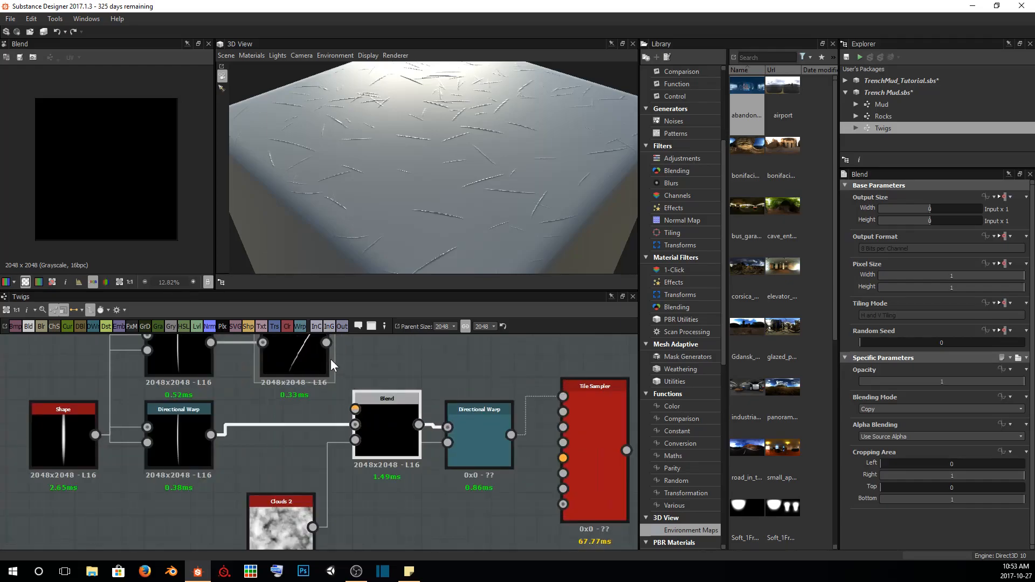
Link the Transformation 2D to the Blend's Foreground input and set its Blending Mode to Screen
{"action": "left_click_drag", "start_coordinate": [327, 343], "coordinate": [355, 409]}
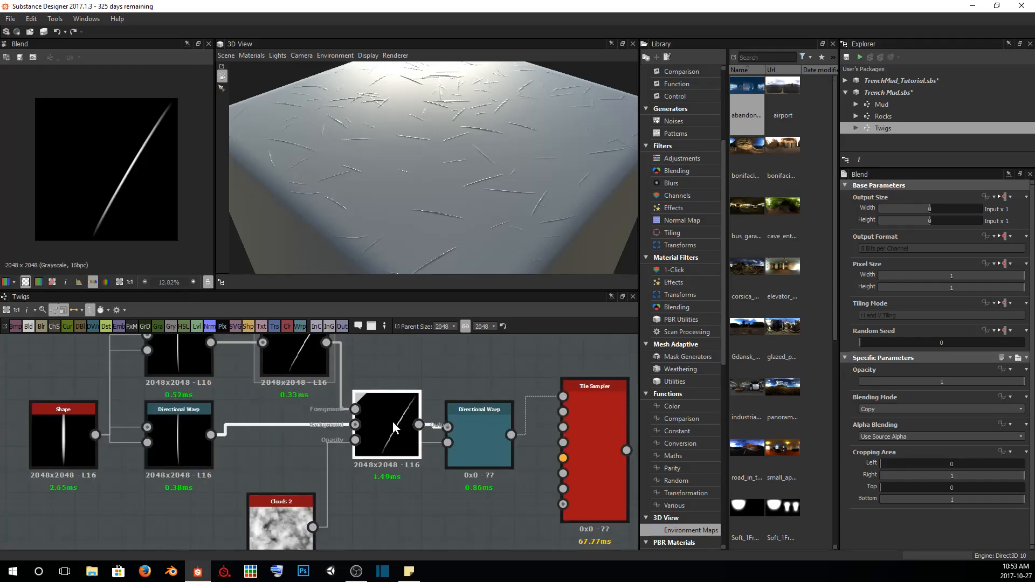
{"action": "left_click", "coordinate": [933, 409]}
{"action": "scroll", "coordinate": [897, 474], "scroll_direction": "down", "scroll_amount": 1}
{"action": "left_click", "coordinate": [885, 474]}
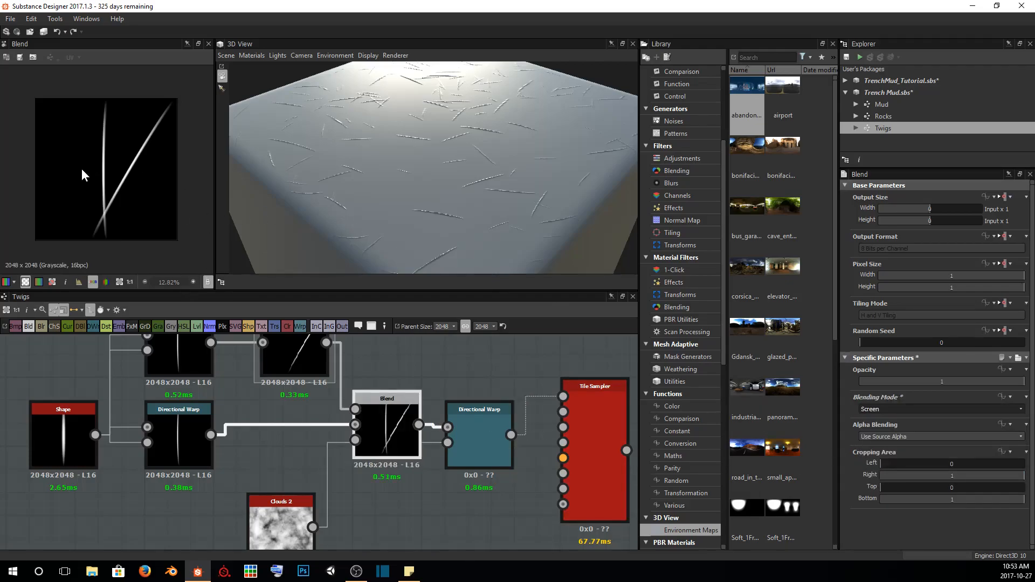
Tidy the duplicated chain by moving Clouds 2 lower and aligning the Shape, Directional Warp, Transformation 2D and Blend nodes
{"action": "middle_click_drag", "start_coordinate": [343, 432], "coordinate": [339, 418]}
{"action": "scroll", "coordinate": [338, 417], "scroll_direction": "down", "scroll_amount": 3}
{"action": "left_click_drag", "start_coordinate": [310, 461], "coordinate": [260, 484]}
{"action": "left_click_drag", "start_coordinate": [193, 342], "coordinate": [329, 371]}
{"action": "left_click_drag", "start_coordinate": [329, 374], "coordinate": [318, 375]}
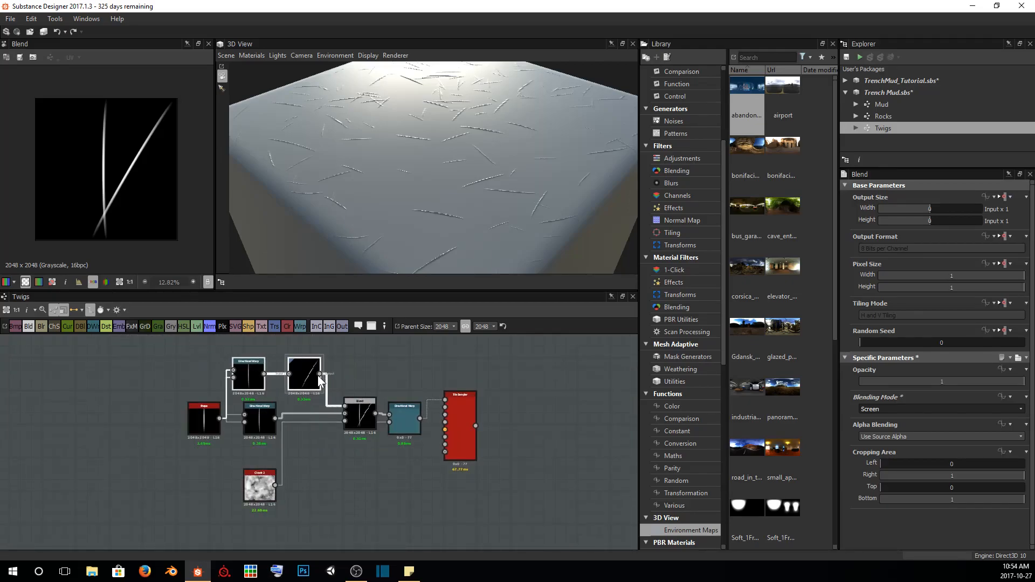
{"action": "left_click_drag", "start_coordinate": [184, 420], "coordinate": [241, 424]}
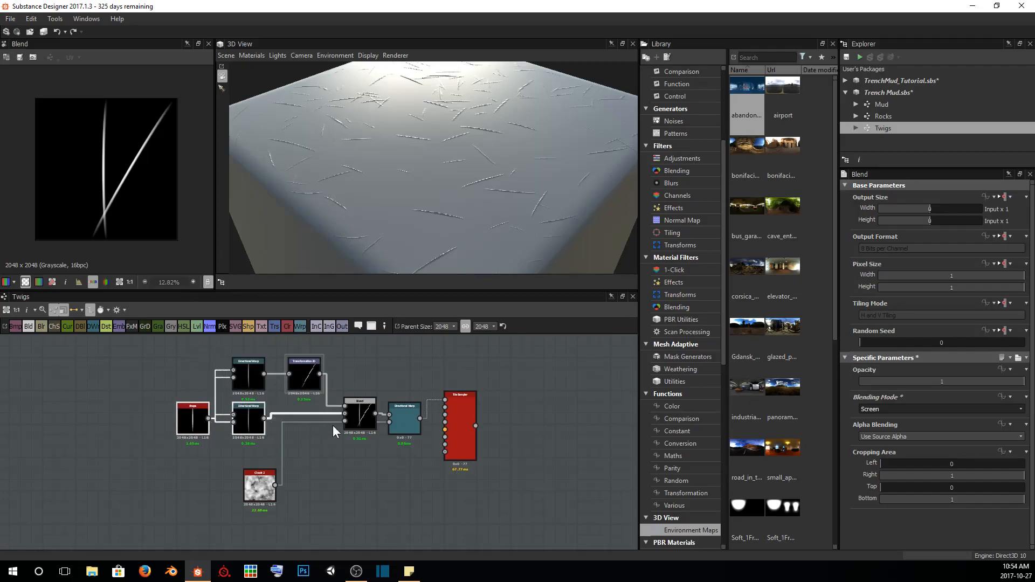
{"action": "left_click_drag", "start_coordinate": [367, 414], "coordinate": [351, 420]}
{"action": "left_click", "coordinate": [393, 465]}
{"action": "scroll", "coordinate": [413, 450], "scroll_direction": "up", "scroll_amount": 3}
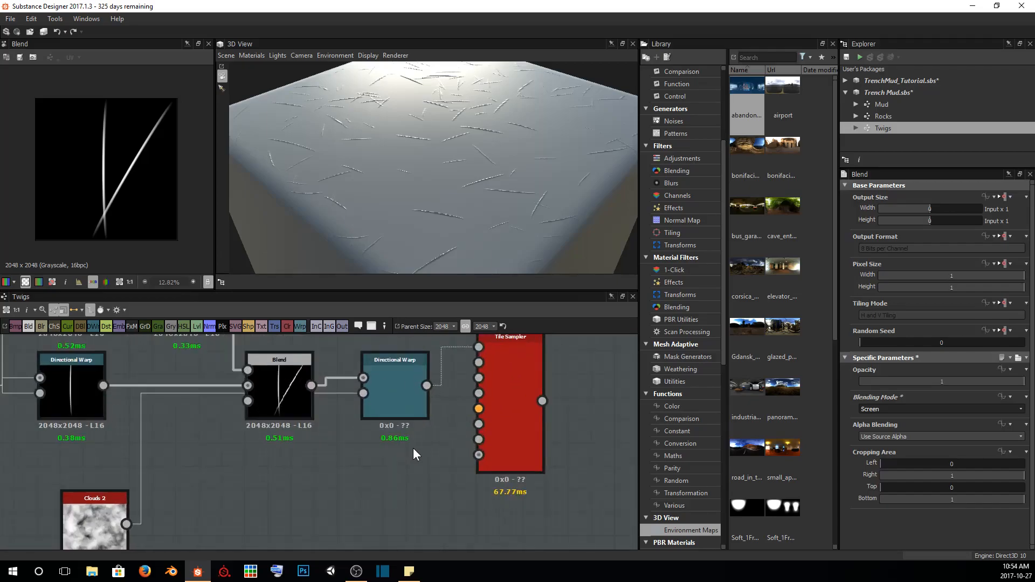
Adjust the Transformation 2D's rotation and offset to about -0.2025, 0.0736 so both twigs meet at the base, and save the Trench Mud package
{"action": "middle_click_drag", "start_coordinate": [323, 426], "coordinate": [437, 462]}
{"action": "middle_click_drag", "start_coordinate": [369, 389], "coordinate": [418, 479]}
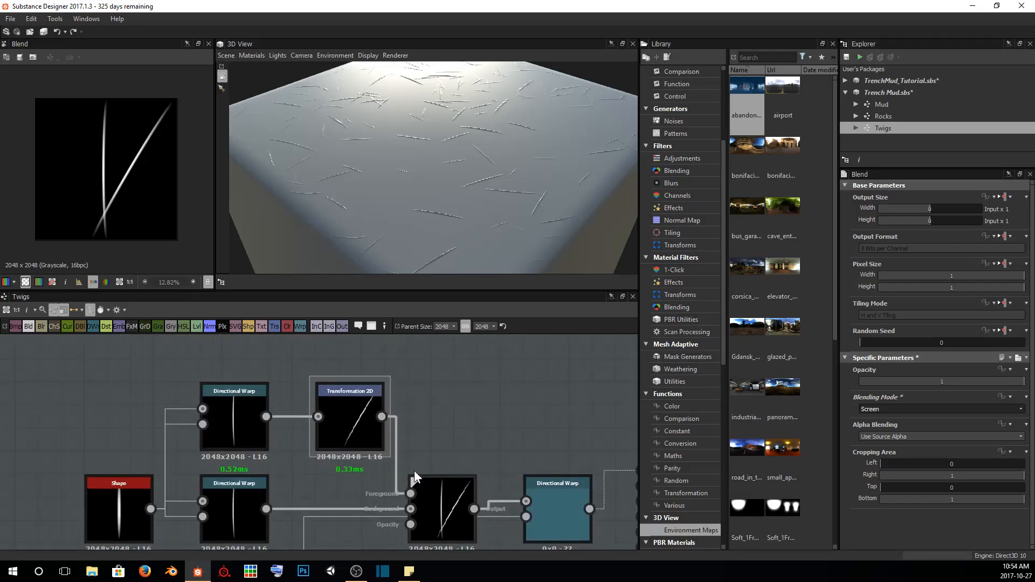
{"action": "left_click", "coordinate": [372, 431]}
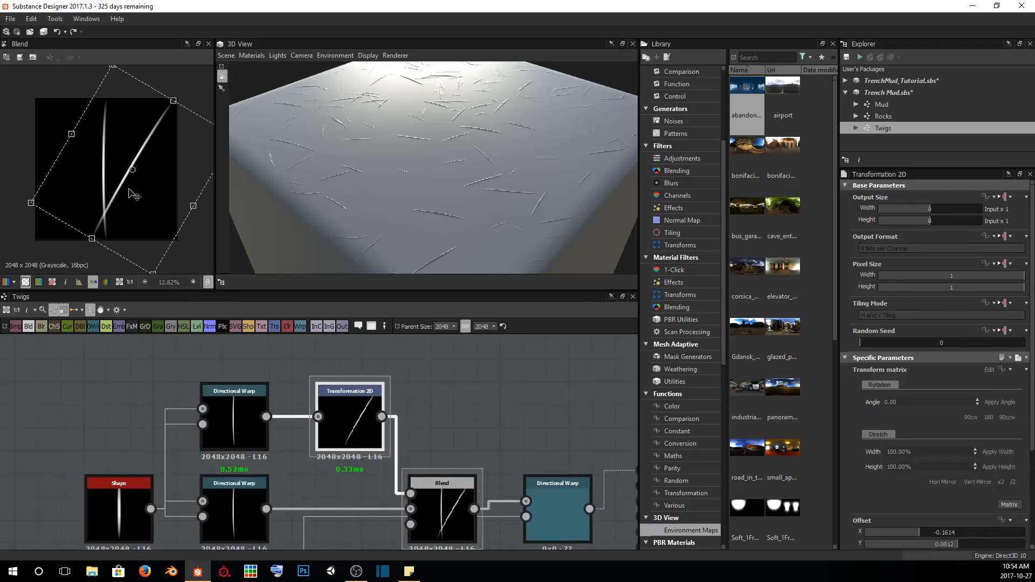
{"action": "left_click_drag", "start_coordinate": [135, 195], "coordinate": [134, 196]}
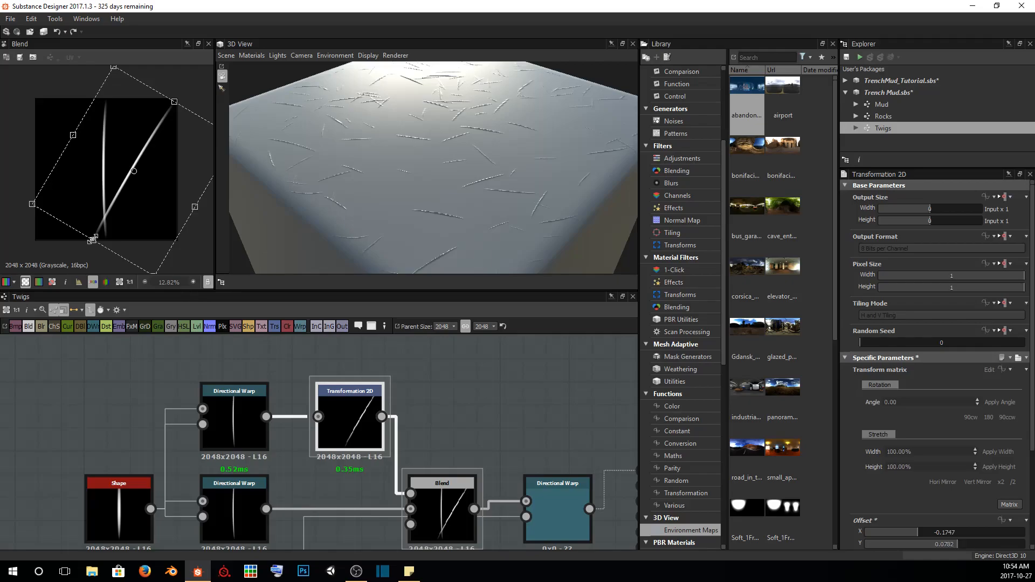
{"action": "left_click_drag", "start_coordinate": [104, 68], "coordinate": [94, 72]}
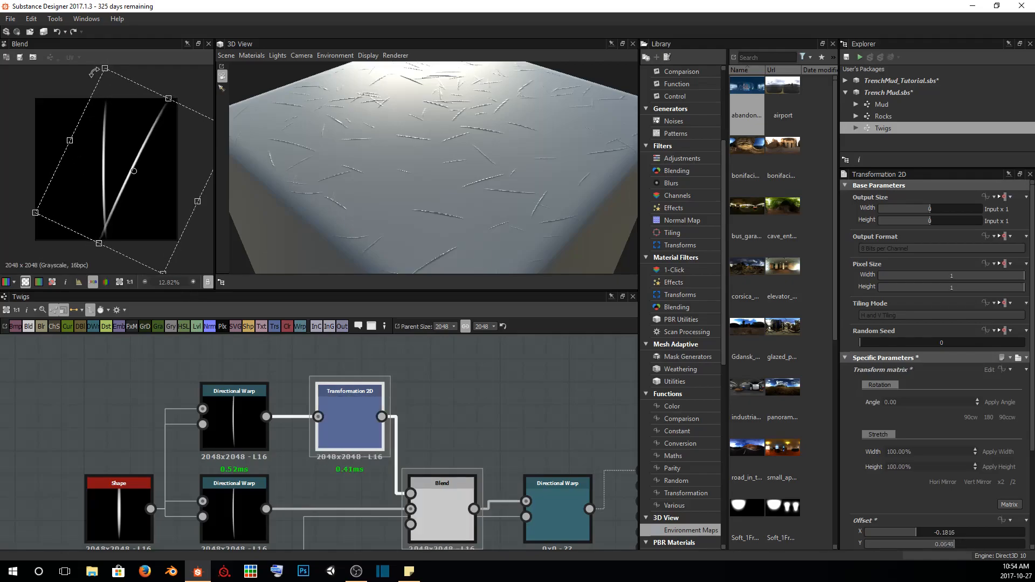
{"action": "left_click_drag", "start_coordinate": [155, 149], "coordinate": [157, 149]}
{"action": "left_click", "coordinate": [470, 424]}
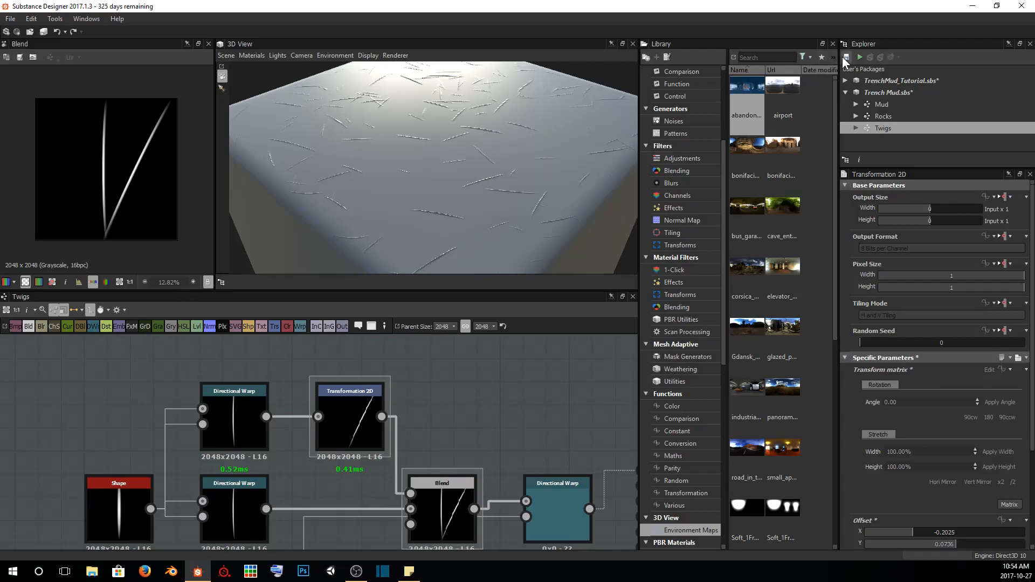
{"action": "middle_click_drag", "start_coordinate": [483, 390], "coordinate": [318, 357]}
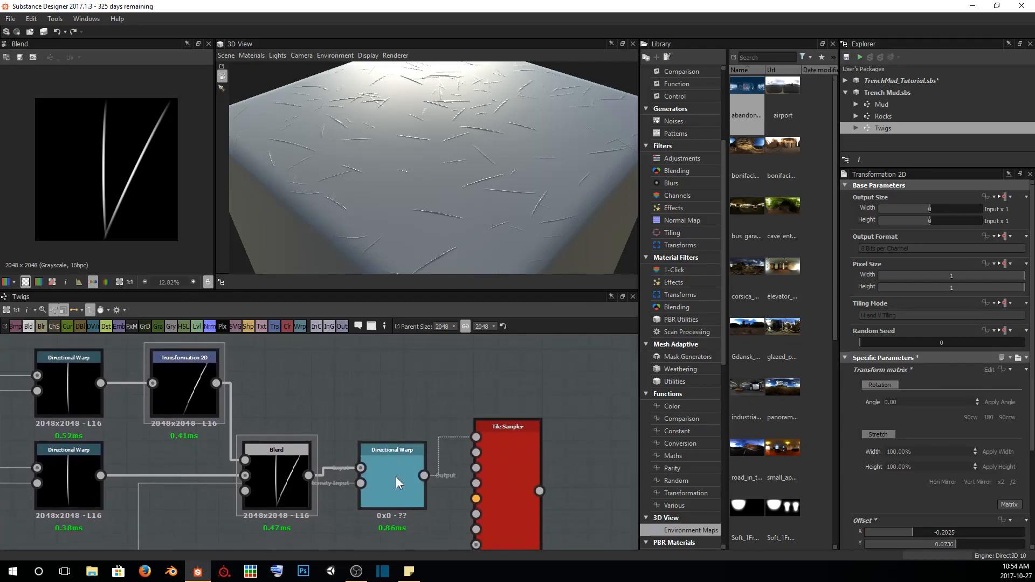
Preview the last Directional Warp's output and examine the two-pronged warped twig shape up close
{"action": "double_click", "coordinate": [396, 477]}
{"action": "left_click", "coordinate": [432, 493]}
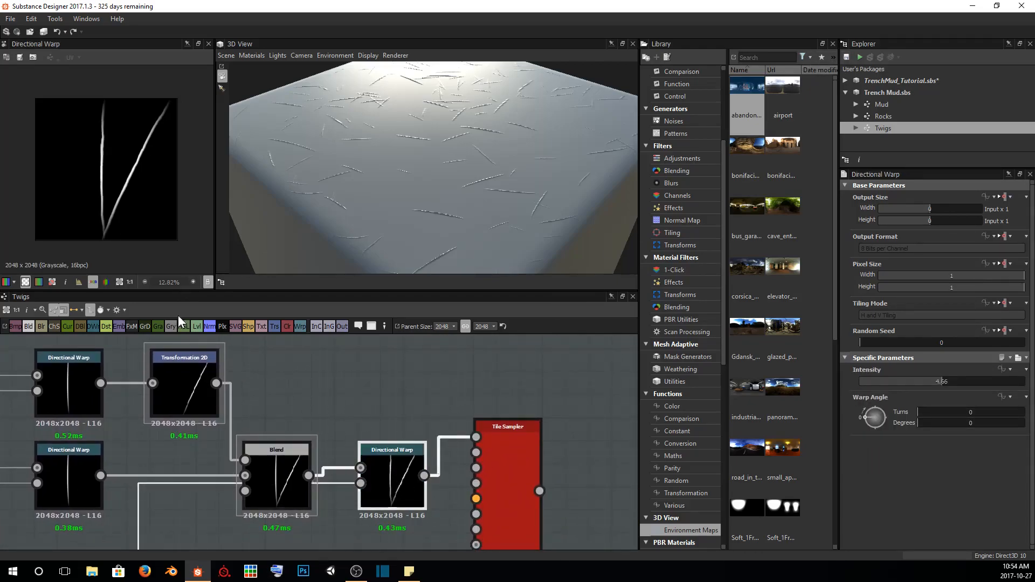
{"action": "scroll", "coordinate": [118, 158], "scroll_direction": "up", "scroll_amount": 5}
{"action": "middle_click_drag", "start_coordinate": [92, 115], "coordinate": [33, 192]}
{"action": "scroll", "coordinate": [143, 173], "scroll_direction": "down", "scroll_amount": 2}
{"action": "middle_click_drag", "start_coordinate": [144, 146], "coordinate": [146, 81]}
{"action": "left_click", "coordinate": [119, 282]}
{"action": "scroll", "coordinate": [80, 203], "scroll_direction": "down", "scroll_amount": 1}
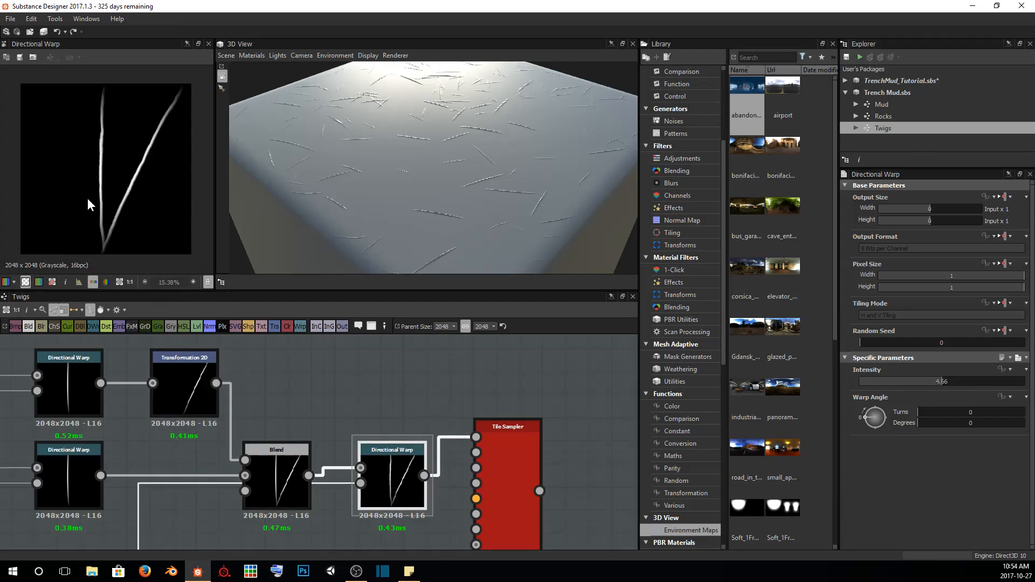
Preview the lower Tile Sampler and link its output to the Normal node and the PBR Base Material in place of the upper one
{"action": "left_click", "coordinate": [499, 477]}
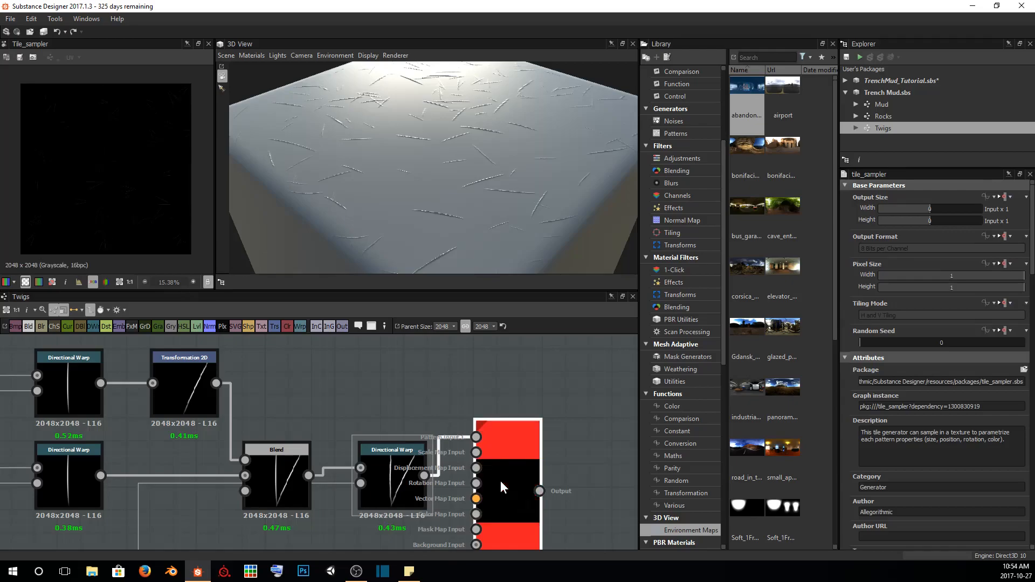
{"action": "scroll", "coordinate": [122, 198], "scroll_direction": "up", "scroll_amount": 6}
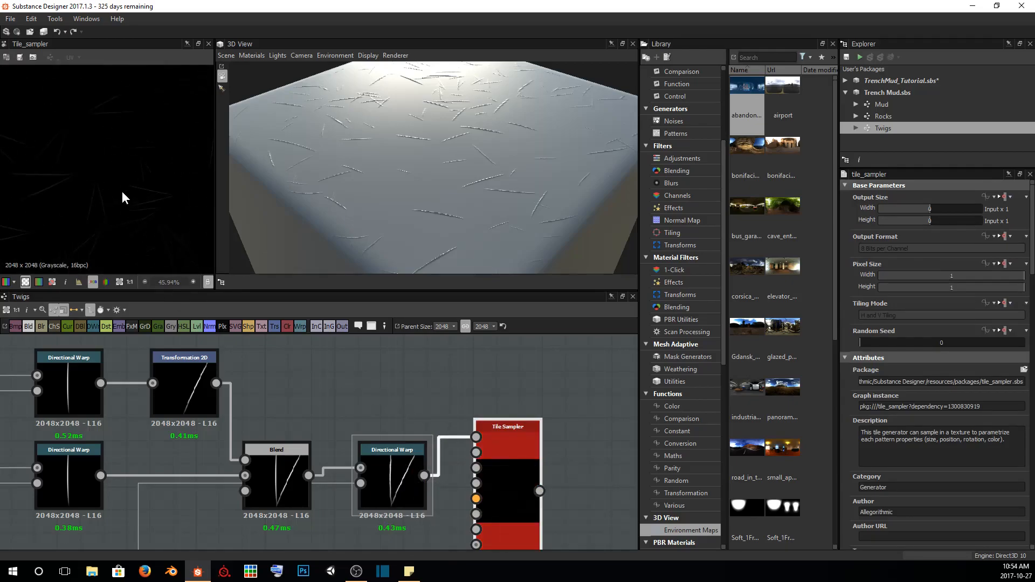
{"action": "scroll", "coordinate": [115, 190], "scroll_direction": "up", "scroll_amount": 1}
{"action": "scroll", "coordinate": [70, 184], "scroll_direction": "down", "scroll_amount": 5}
{"action": "scroll", "coordinate": [406, 431], "scroll_direction": "down", "scroll_amount": 3}
{"action": "middle_click_drag", "start_coordinate": [553, 414], "coordinate": [370, 459]}
{"action": "scroll", "coordinate": [423, 374], "scroll_direction": "down", "scroll_amount": 3}
{"action": "left_click_drag", "start_coordinate": [338, 484], "coordinate": [502, 373]}
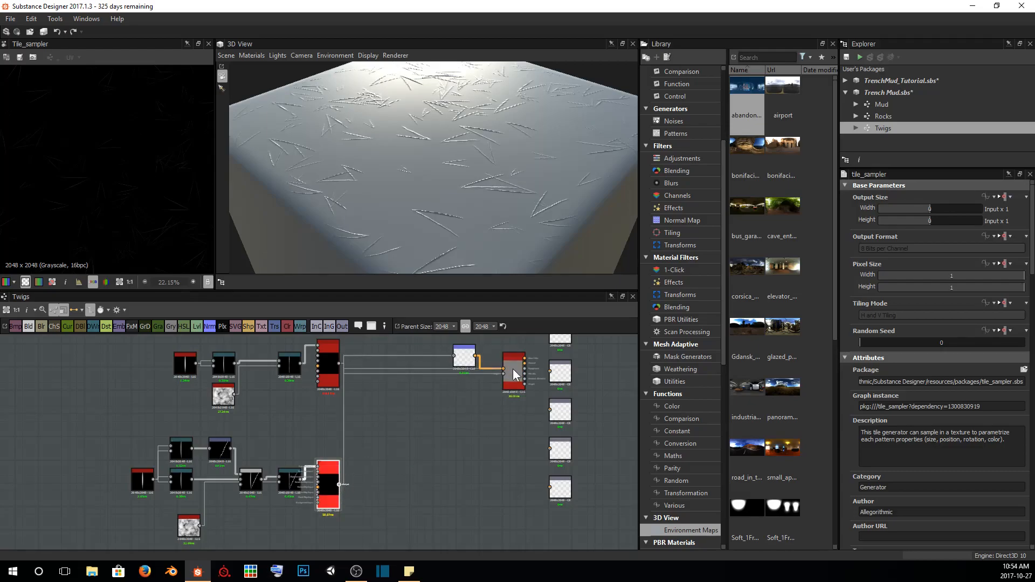
Examine the scattered branching twigs on the 3D model from several angles and distances
{"action": "mouse_move", "coordinate": [528, 170]}
{"action": "left_mouse_down"}
{"action": "mouse_move", "coordinate": [487, 189]}
{"action": "mouse_move", "coordinate": [545, 182]}
{"action": "left_mouse_up"}
{"action": "scroll", "coordinate": [460, 185], "scroll_direction": "up", "scroll_amount": 3}
{"action": "left_click_drag", "start_coordinate": [460, 184], "coordinate": [503, 141]}
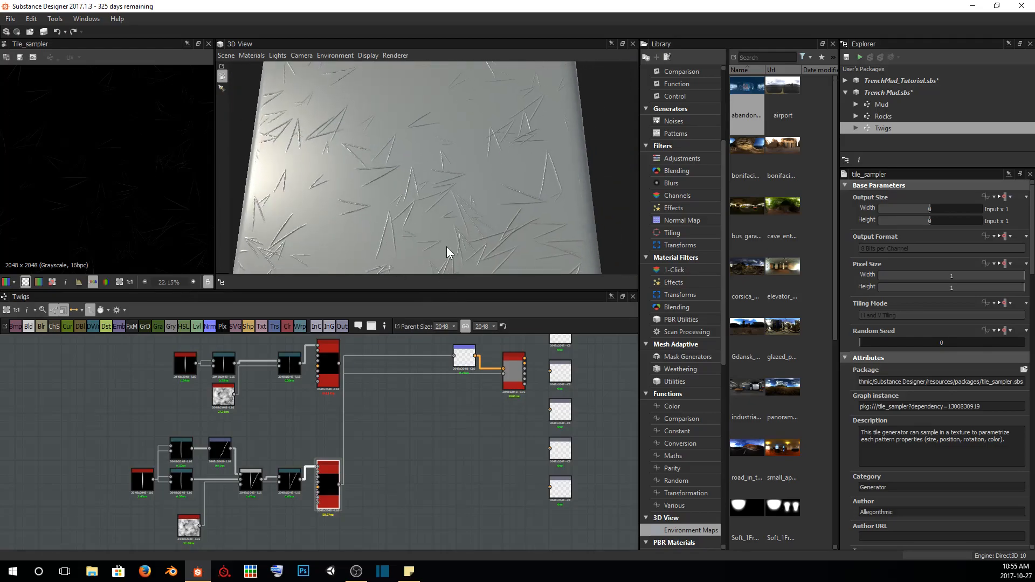
{"action": "left_click_drag", "start_coordinate": [432, 195], "coordinate": [448, 140]}
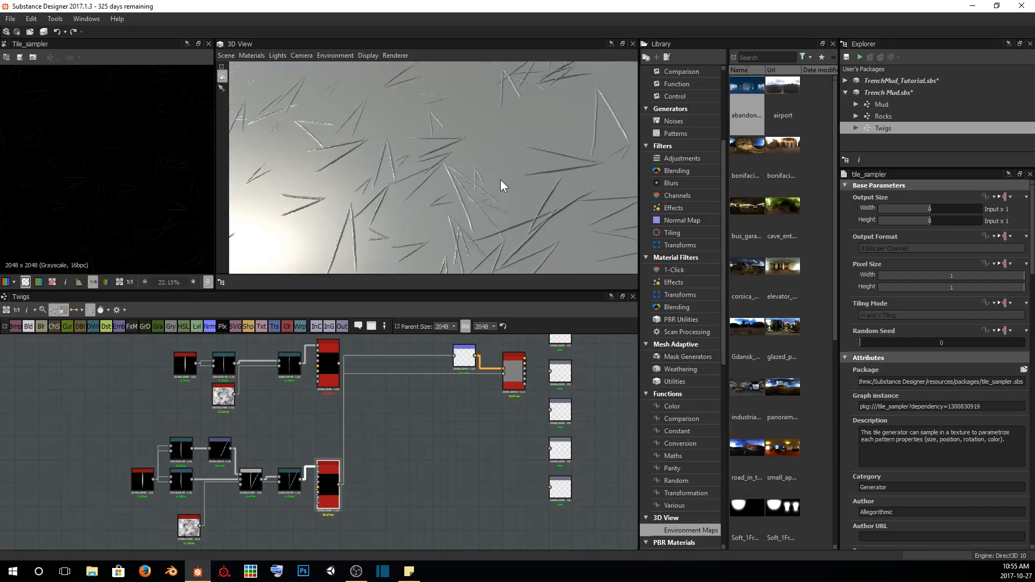
{"action": "scroll", "coordinate": [473, 200], "scroll_direction": "down", "scroll_amount": 3}
{"action": "mouse_move", "coordinate": [473, 199]}
{"action": "left_mouse_down"}
{"action": "mouse_move", "coordinate": [474, 172]}
{"action": "mouse_move", "coordinate": [466, 186]}
{"action": "left_mouse_up"}
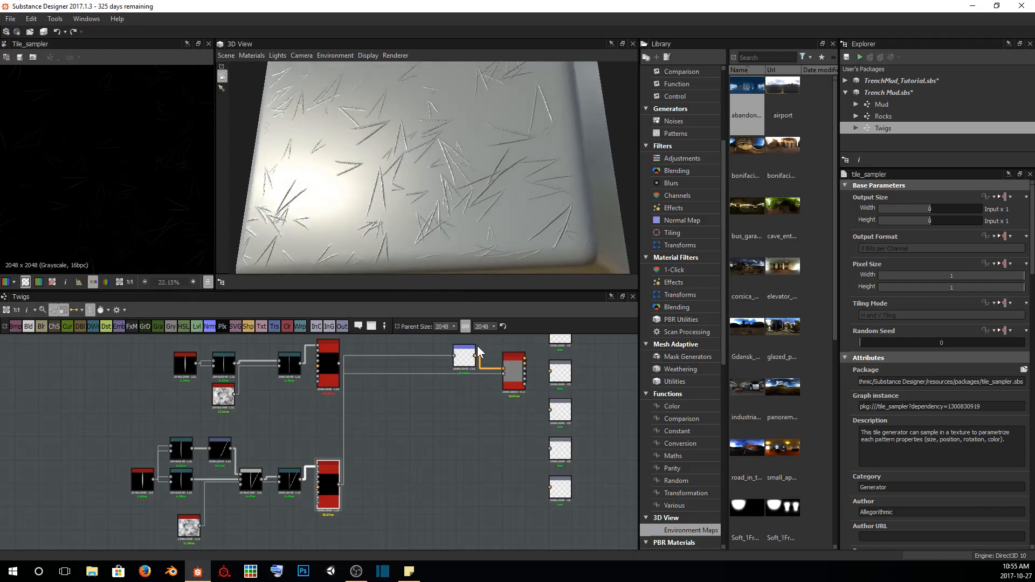
{"action": "left_click_drag", "start_coordinate": [399, 125], "coordinate": [423, 144]}
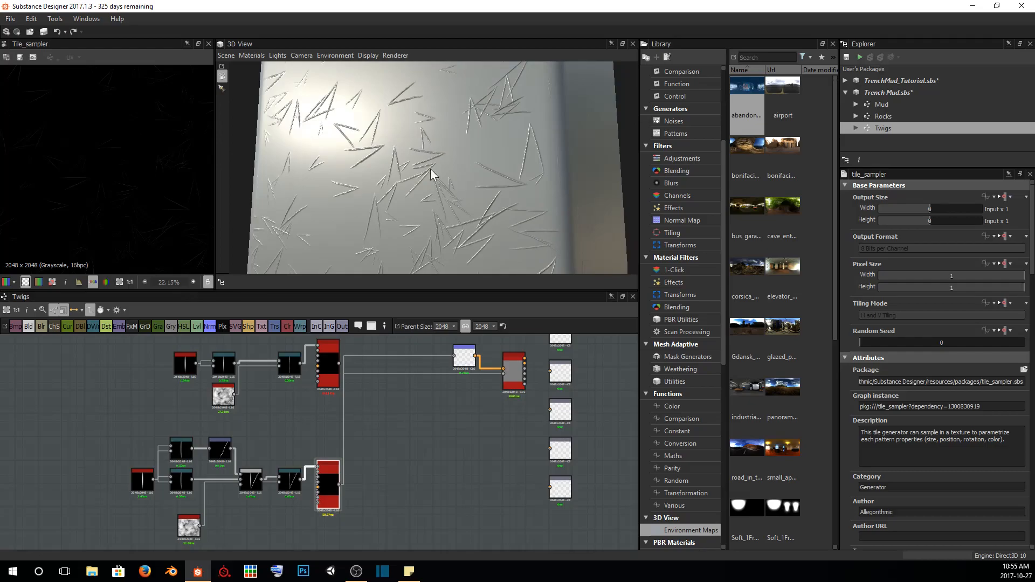
Review the lower Tile Sampler's amount, scale, position, rotation and color parameters against the twigs on the 3D model
{"action": "left_click", "coordinate": [326, 351]}
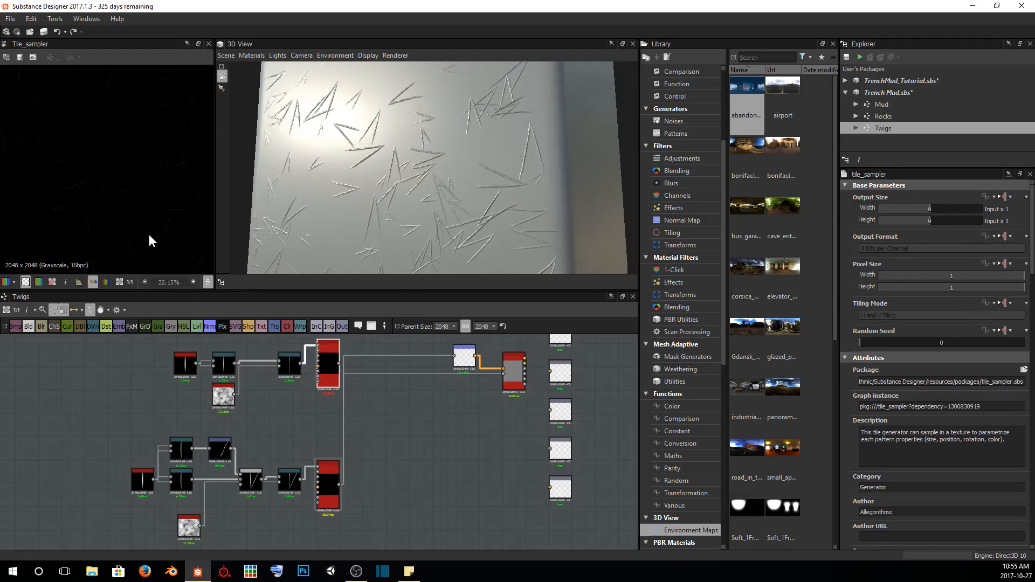
{"action": "left_click", "coordinate": [329, 487]}
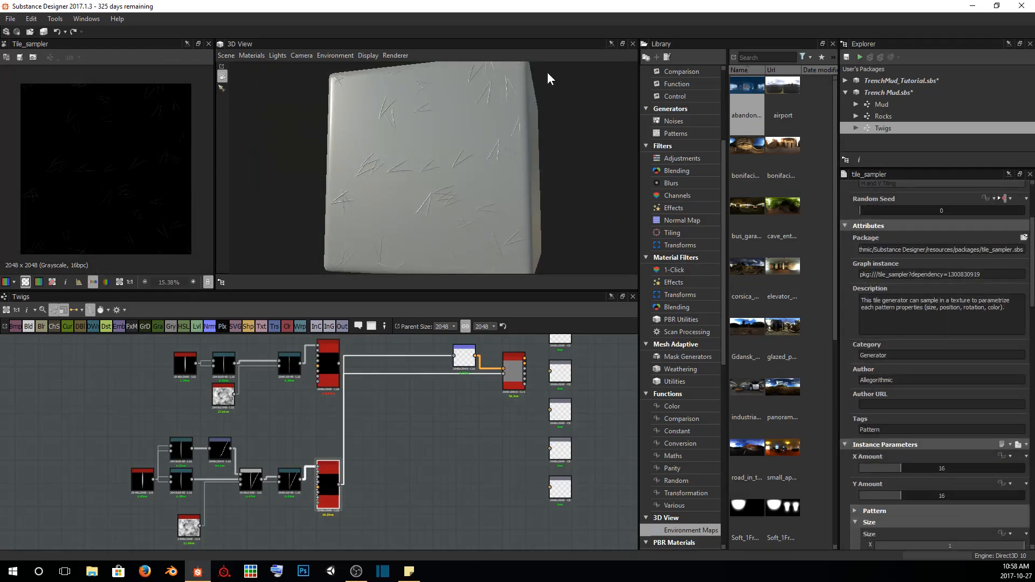
{"action": "scroll", "coordinate": [930, 390], "scroll_direction": "down", "scroll_amount": 15}
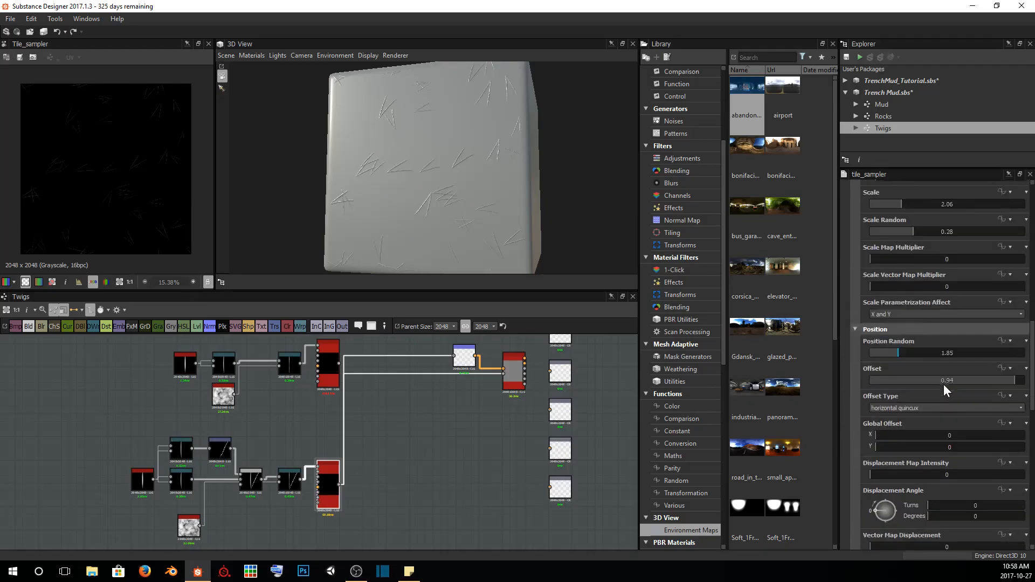
{"action": "scroll", "coordinate": [947, 385], "scroll_direction": "down", "scroll_amount": 5}
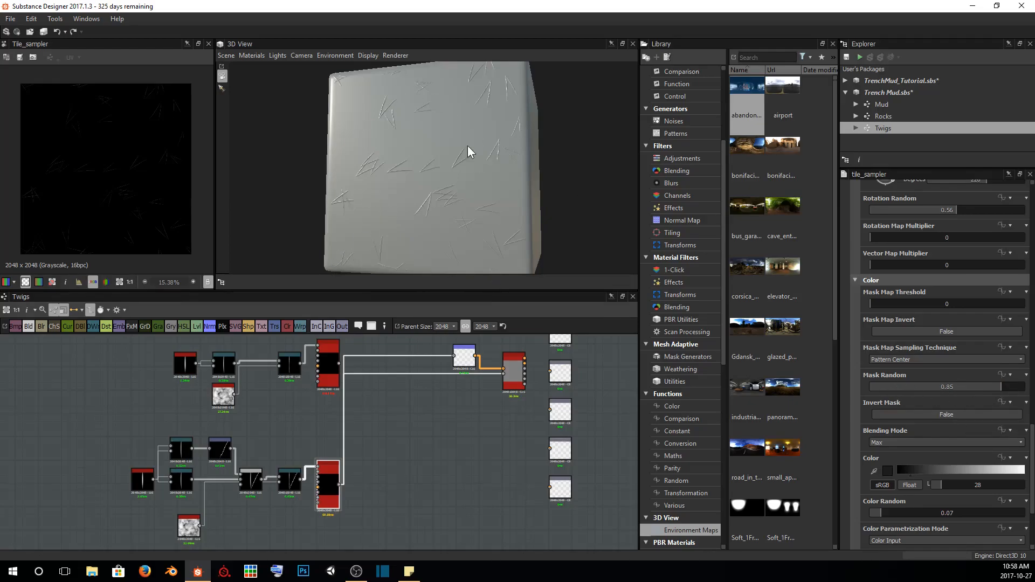
{"action": "scroll", "coordinate": [934, 422], "scroll_direction": "up", "scroll_amount": 10}
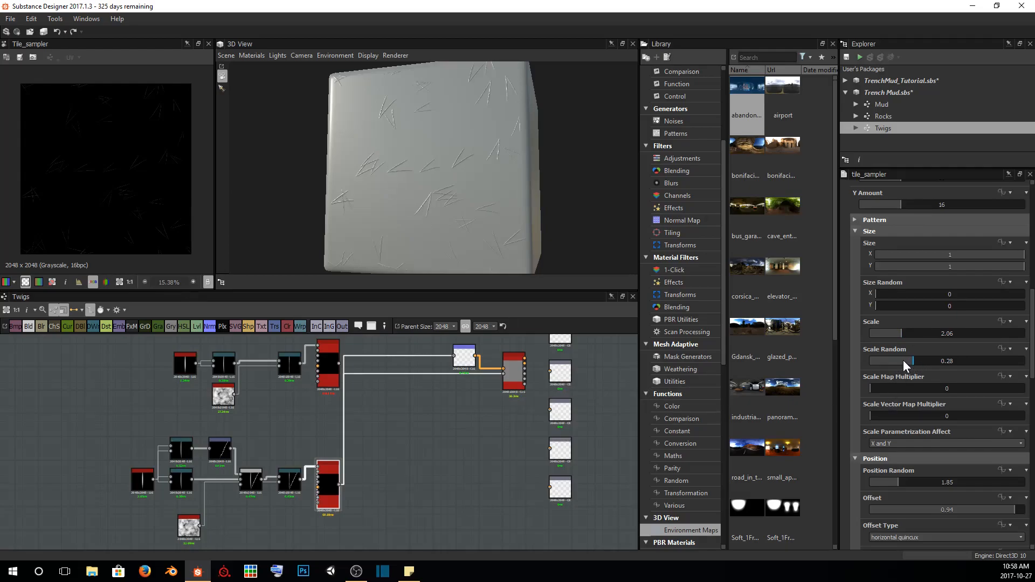
{"action": "left_click_drag", "start_coordinate": [570, 238], "coordinate": [541, 225]}
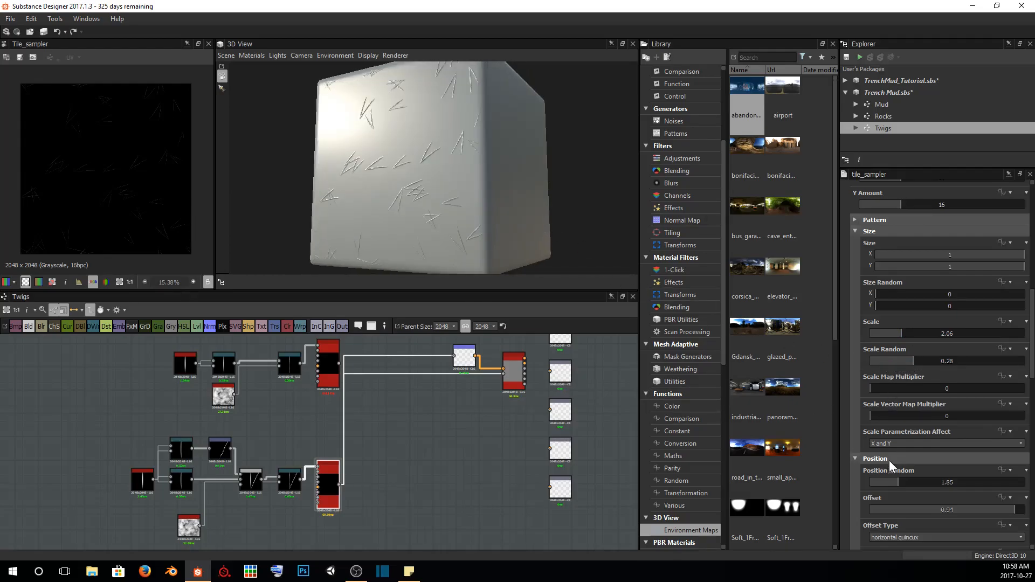
{"action": "scroll", "coordinate": [895, 463], "scroll_direction": "down", "scroll_amount": 4}
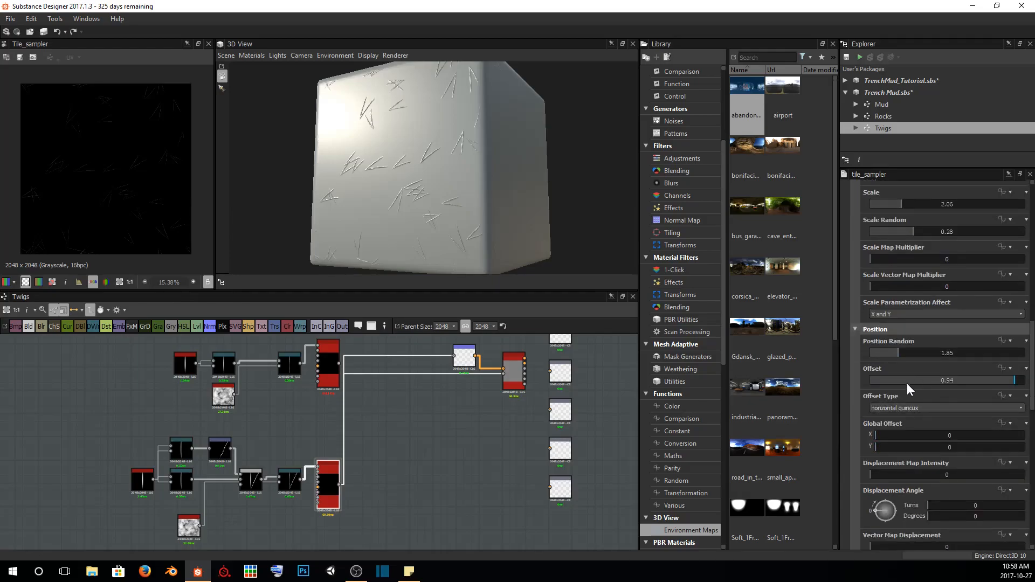
{"action": "scroll", "coordinate": [933, 467], "scroll_direction": "down", "scroll_amount": 6}
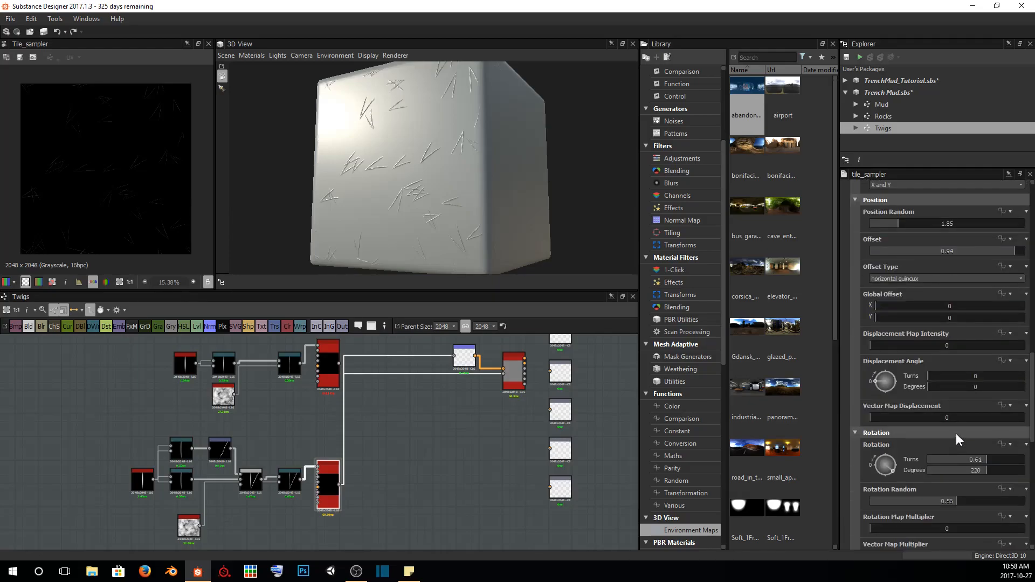
{"action": "scroll", "coordinate": [949, 448], "scroll_direction": "down", "scroll_amount": 1}
{"action": "scroll", "coordinate": [482, 220], "scroll_direction": "up", "scroll_amount": 2}
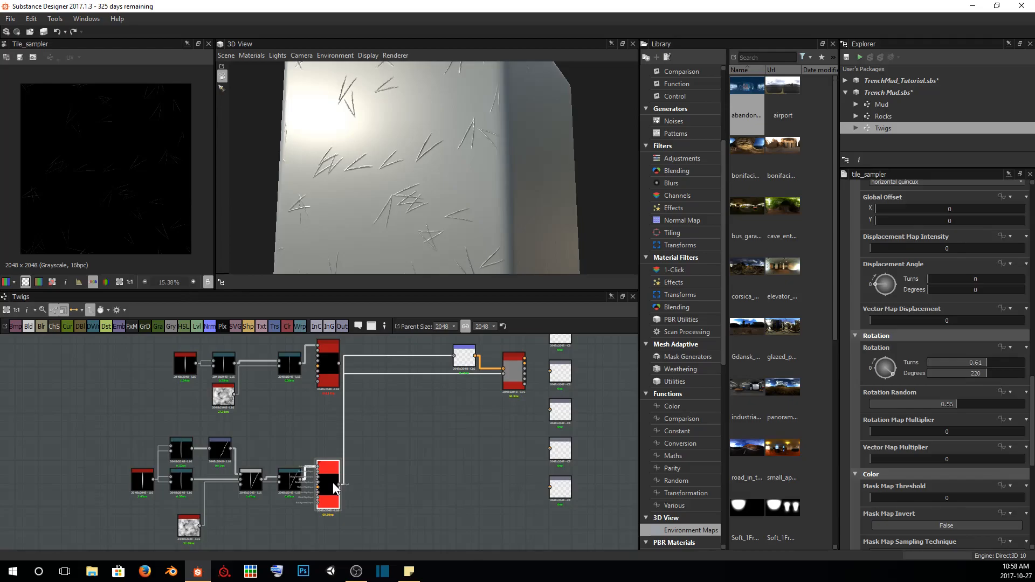
Insert a Blend node after the lower Tile Sampler, place it between both samplers, and link the upper Tile Sampler to its Foreground input
{"action": "key", "text": "space"}
{"action": "type", "text": "ble"}
{"action": "key", "text": "Return"}
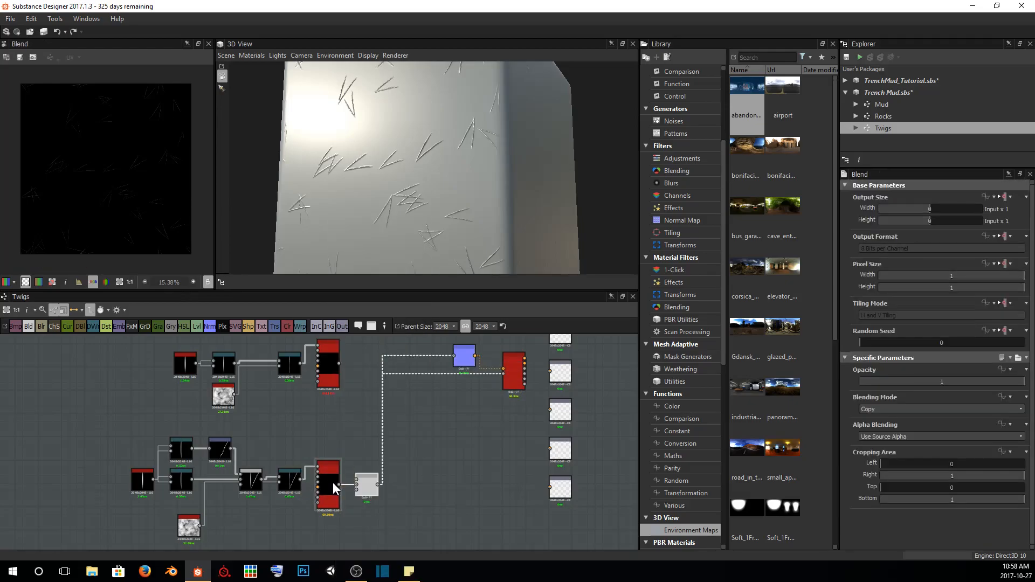
{"action": "left_click_drag", "start_coordinate": [360, 482], "coordinate": [377, 403]}
{"action": "left_click_drag", "start_coordinate": [339, 363], "coordinate": [363, 416]}
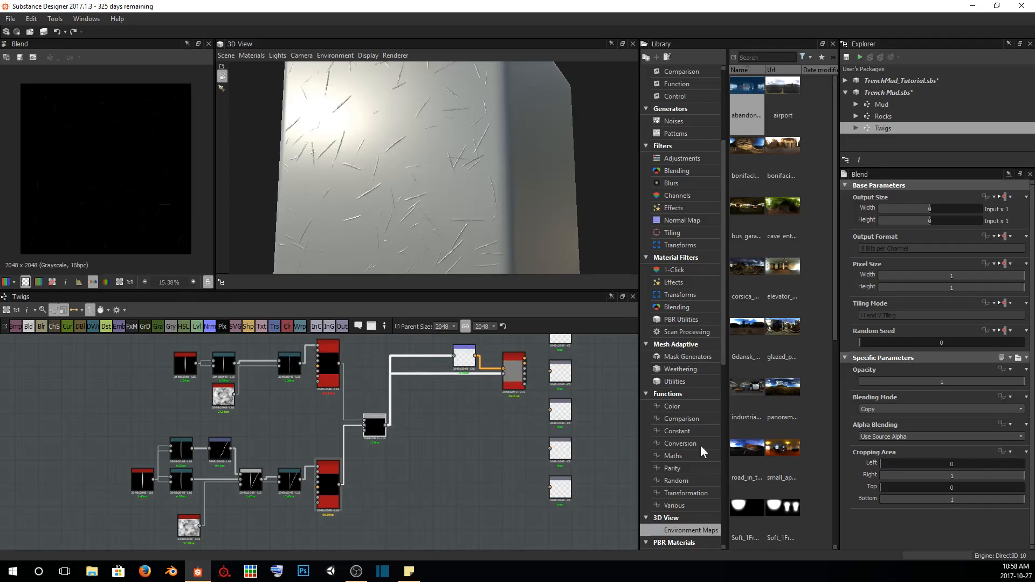
Set the new Blend's Blending Mode to Screen and check the combined twigs on the 3D model
{"action": "left_click", "coordinate": [869, 410]}
{"action": "scroll", "coordinate": [890, 484], "scroll_direction": "down", "scroll_amount": 1}
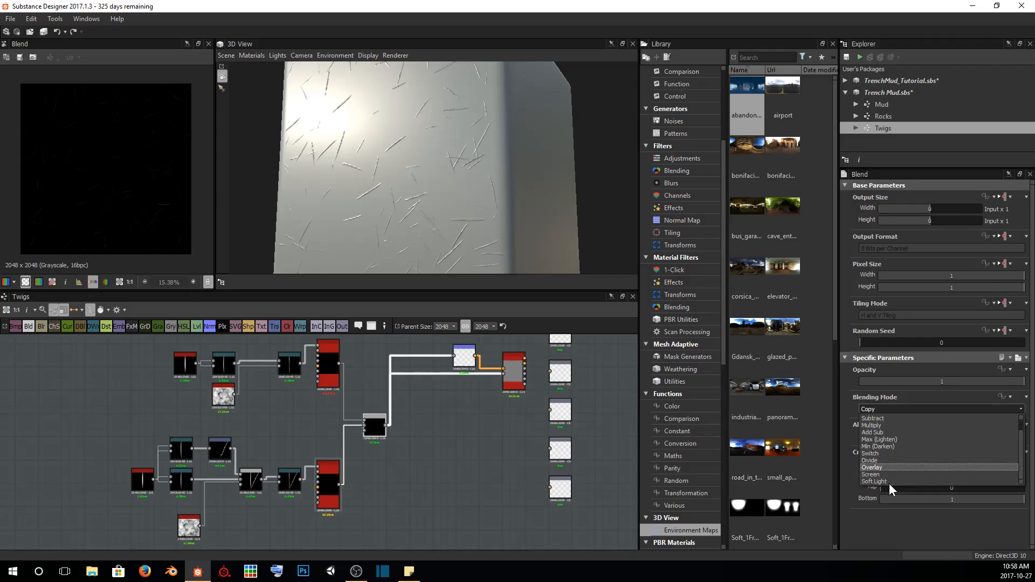
{"action": "left_click", "coordinate": [889, 483]}
{"action": "left_click_drag", "start_coordinate": [393, 208], "coordinate": [429, 194]}
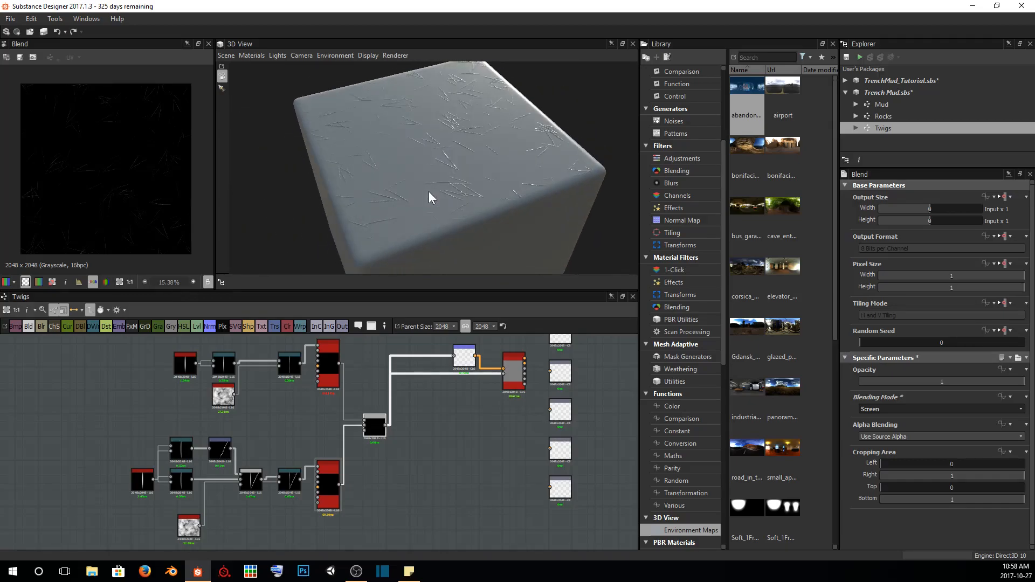
{"action": "scroll", "coordinate": [429, 192], "scroll_direction": "up", "scroll_amount": 3}
{"action": "scroll", "coordinate": [428, 192], "scroll_direction": "down", "scroll_amount": 3}
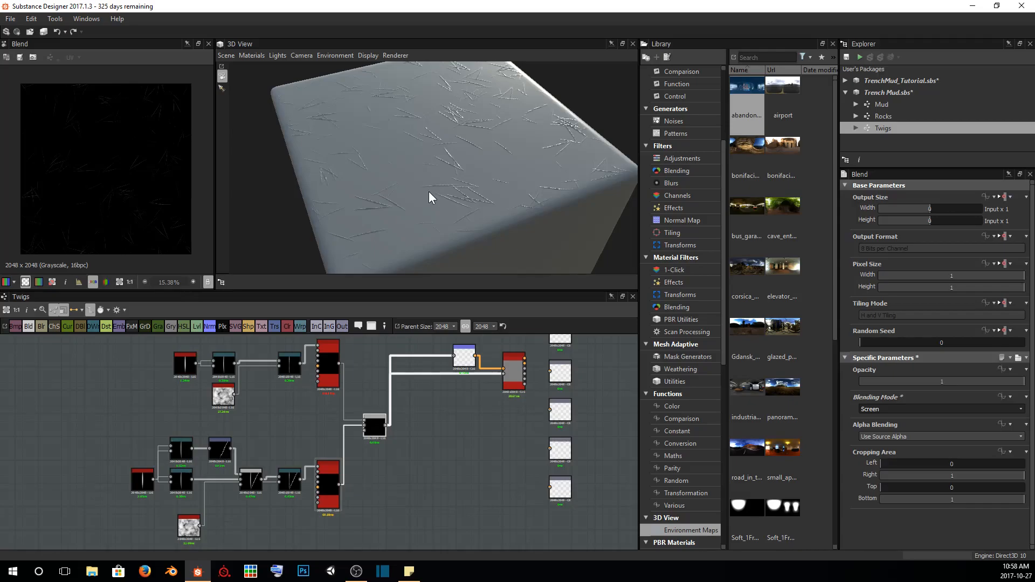
Set the lower Tile Sampler's Position Random to 3.85
{"action": "left_click", "coordinate": [337, 482]}
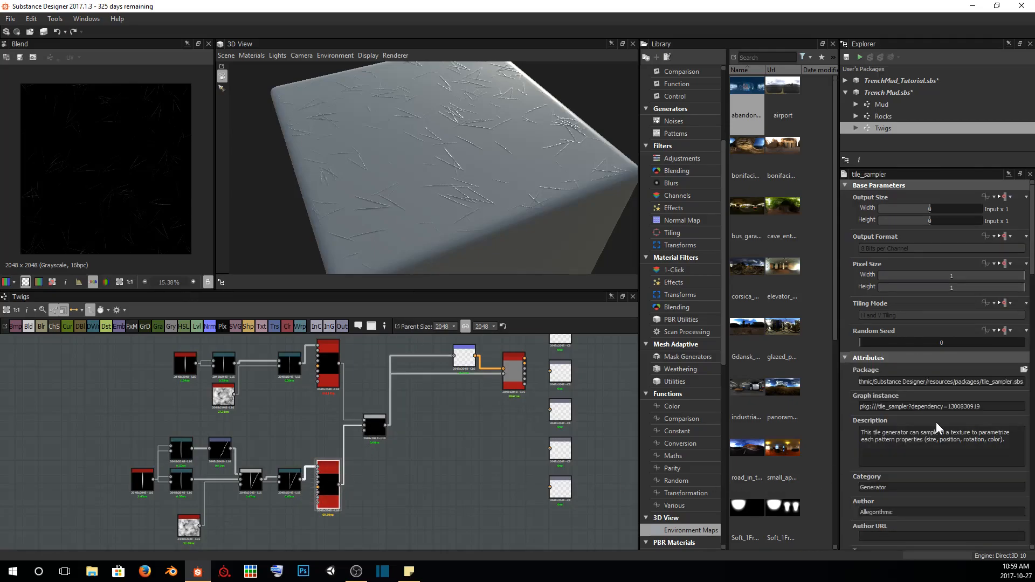
{"action": "scroll", "coordinate": [936, 423], "scroll_direction": "down", "scroll_amount": 10}
{"action": "scroll", "coordinate": [936, 423], "scroll_direction": "down", "scroll_amount": 5}
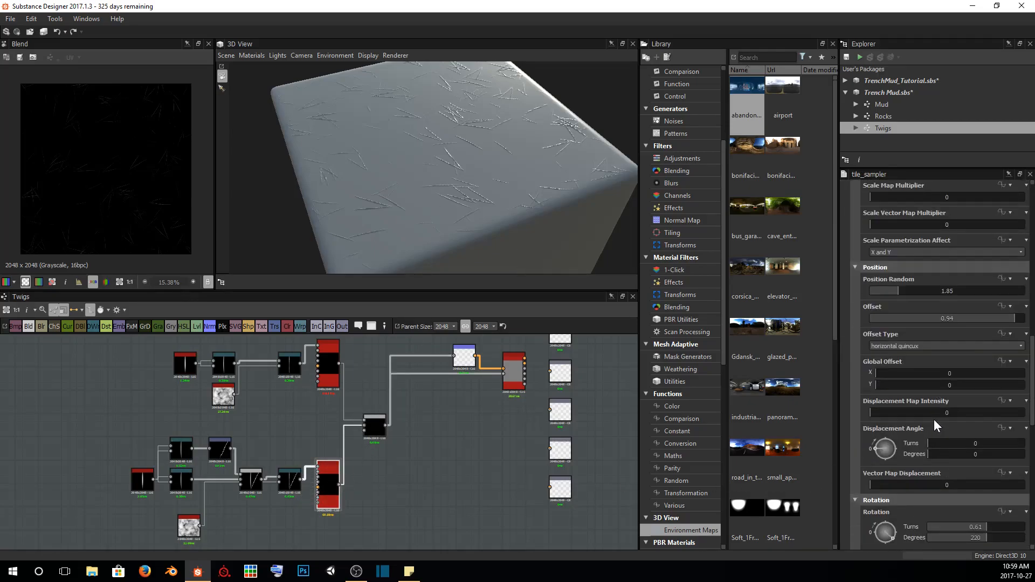
{"action": "scroll", "coordinate": [919, 329], "scroll_direction": "up", "scroll_amount": 1}
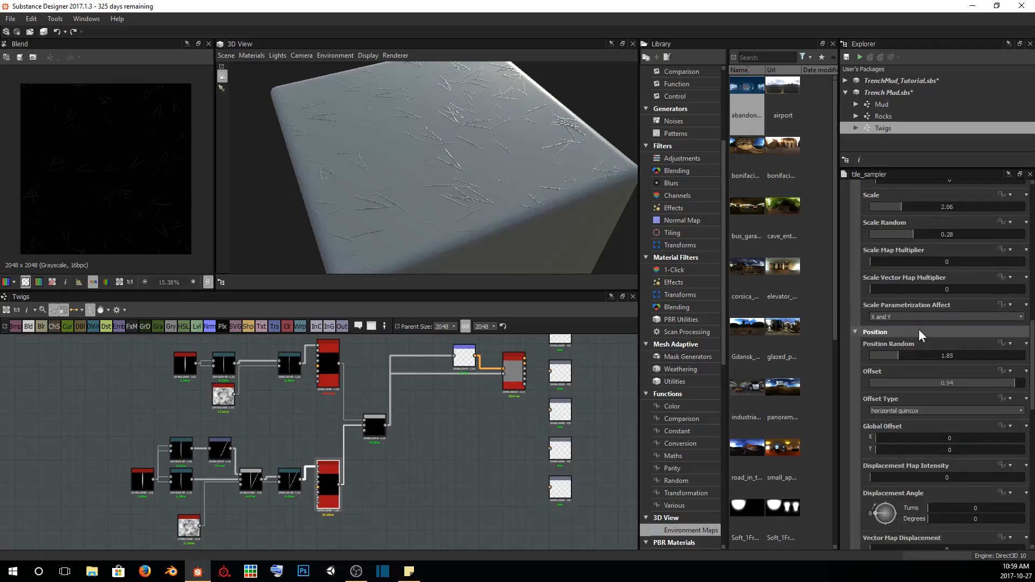
{"action": "left_click", "coordinate": [901, 323]}
{"action": "left_click_drag", "start_coordinate": [926, 323], "coordinate": [929, 323]}
Inspect the combined twig distribution on the 3D model, both close up and from a distance
{"action": "left_click_drag", "start_coordinate": [400, 200], "coordinate": [515, 140]}
{"action": "scroll", "coordinate": [448, 120], "scroll_direction": "up", "scroll_amount": 1}
{"action": "left_click_drag", "start_coordinate": [447, 120], "coordinate": [444, 124]}
{"action": "right_click_drag", "start_coordinate": [425, 155], "coordinate": [439, 156], "text": "ctrl+shift"}
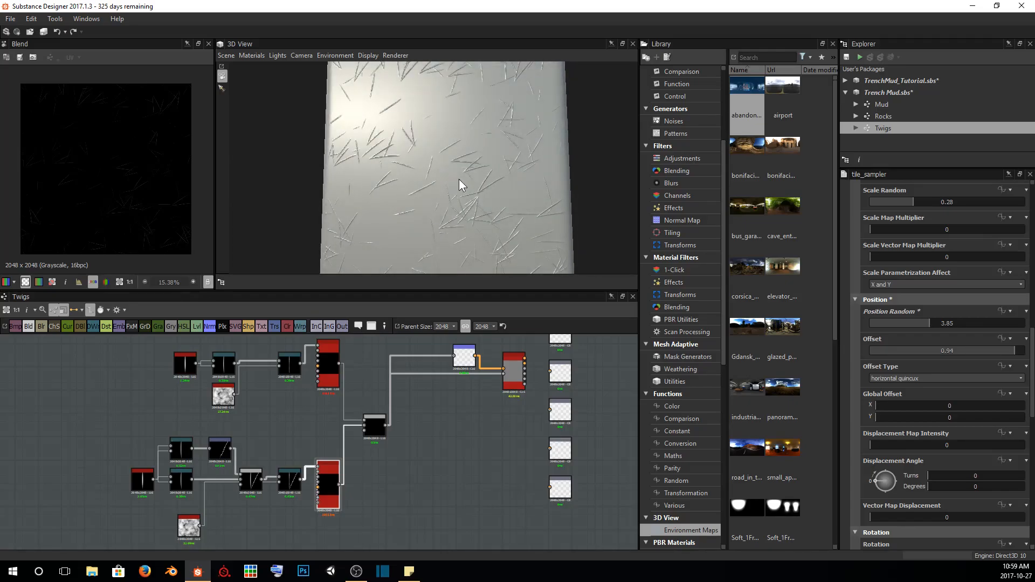
{"action": "left_click_drag", "start_coordinate": [460, 184], "coordinate": [460, 181]}
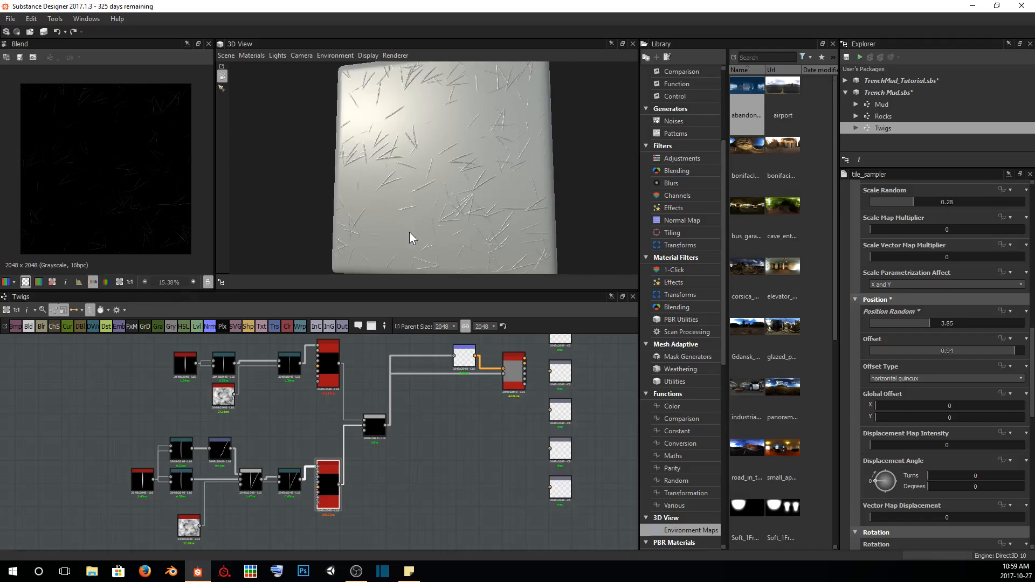
{"action": "scroll", "coordinate": [407, 234], "scroll_direction": "up", "scroll_amount": 3}
{"action": "middle_click_drag", "start_coordinate": [447, 220], "coordinate": [393, 209]}
{"action": "middle_click_drag", "start_coordinate": [474, 258], "coordinate": [456, 173]}
{"action": "scroll", "coordinate": [462, 180], "scroll_direction": "up", "scroll_amount": 3}
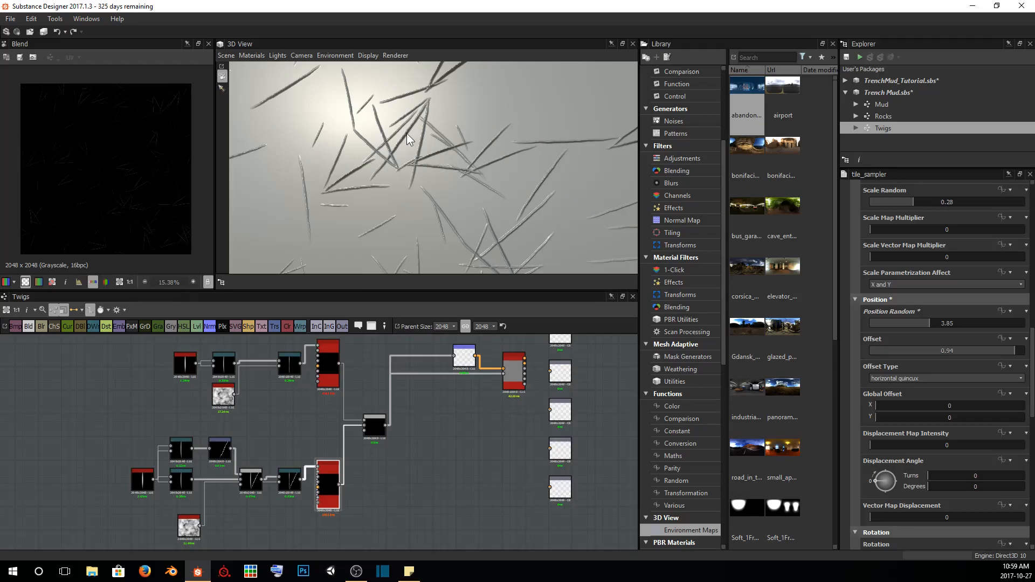
{"action": "scroll", "coordinate": [398, 166], "scroll_direction": "down", "scroll_amount": 5}
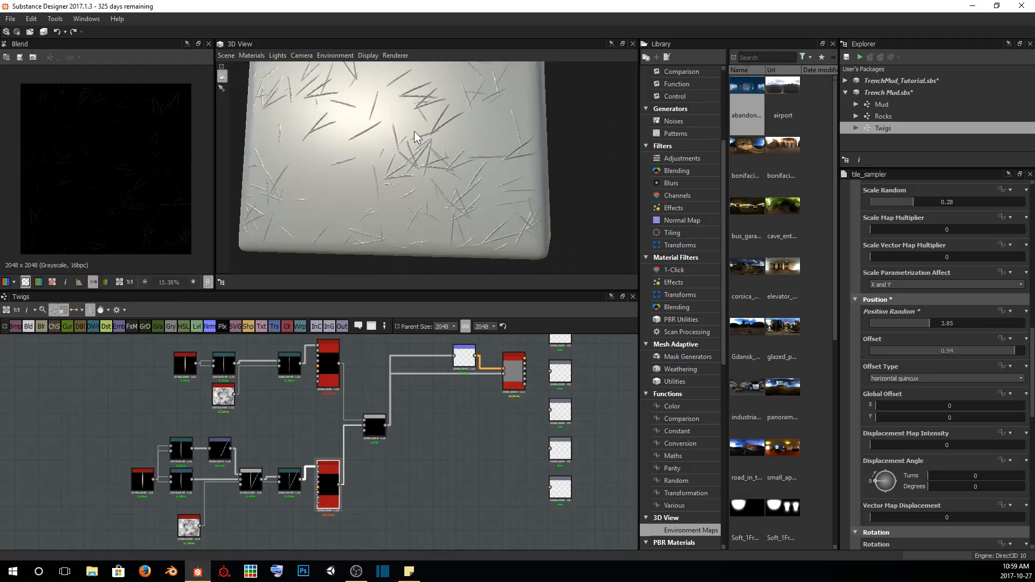
{"action": "mouse_move", "coordinate": [419, 131]}
{"action": "left_mouse_down"}
{"action": "mouse_move", "coordinate": [430, 135]}
{"action": "mouse_move", "coordinate": [416, 162]}
{"action": "mouse_move", "coordinate": [427, 149]}
{"action": "left_mouse_up"}
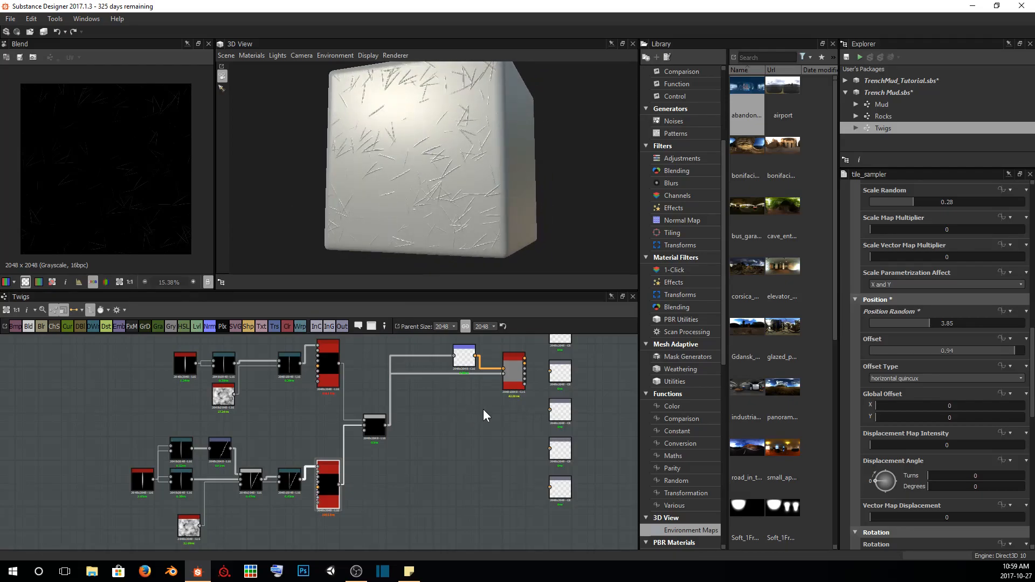
Delete the PBR Base Material node from the Twigs graph
{"action": "middle_click_drag", "start_coordinate": [487, 404], "coordinate": [379, 424]}
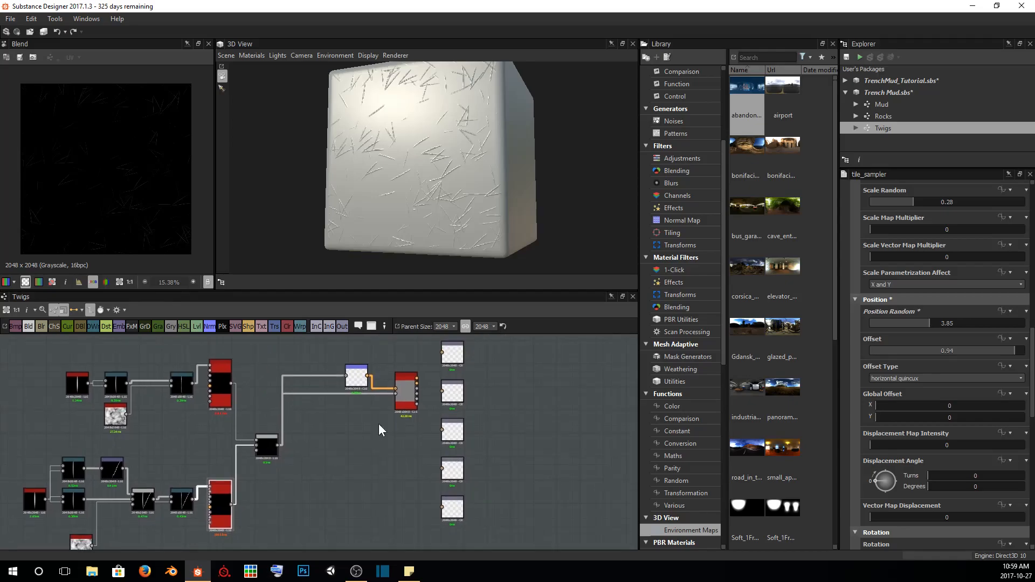
{"action": "left_click", "coordinate": [410, 392]}
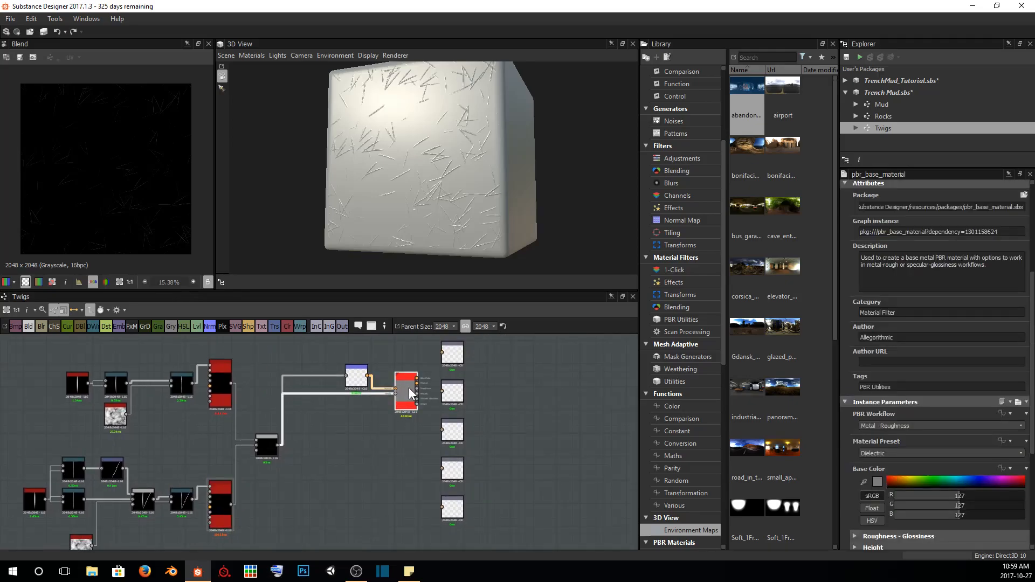
{"action": "key", "text": "Delete"}
Place the Normal node beside the outputs, link it to the Normal output, and link the Blend to the Base Color output
{"action": "scroll", "coordinate": [408, 387], "scroll_direction": "up", "scroll_amount": 3}
{"action": "middle_click_drag", "start_coordinate": [350, 354], "coordinate": [305, 391]}
{"action": "left_click_drag", "start_coordinate": [274, 399], "coordinate": [421, 432]}
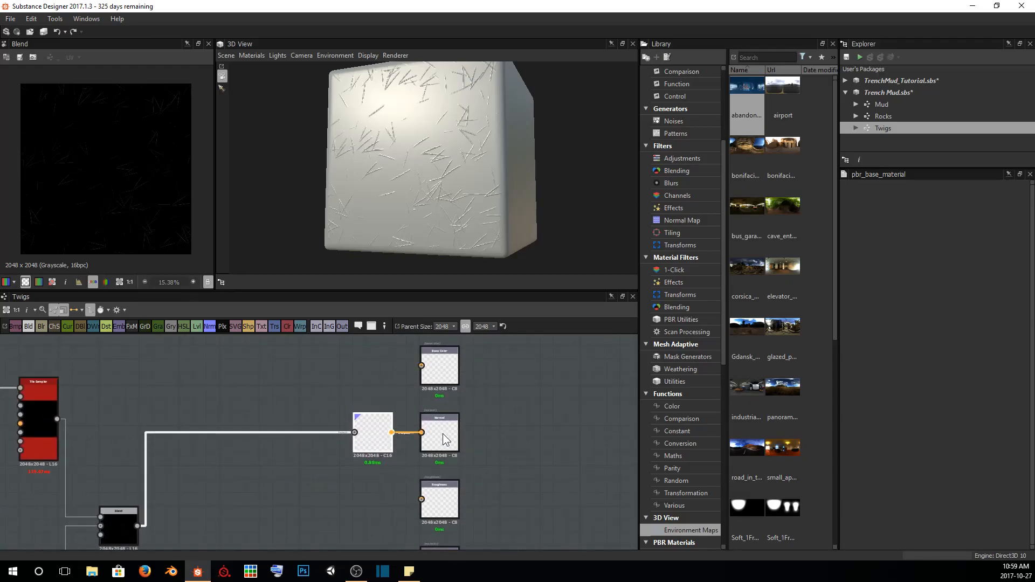
{"action": "left_click_drag", "start_coordinate": [137, 525], "coordinate": [421, 366]}
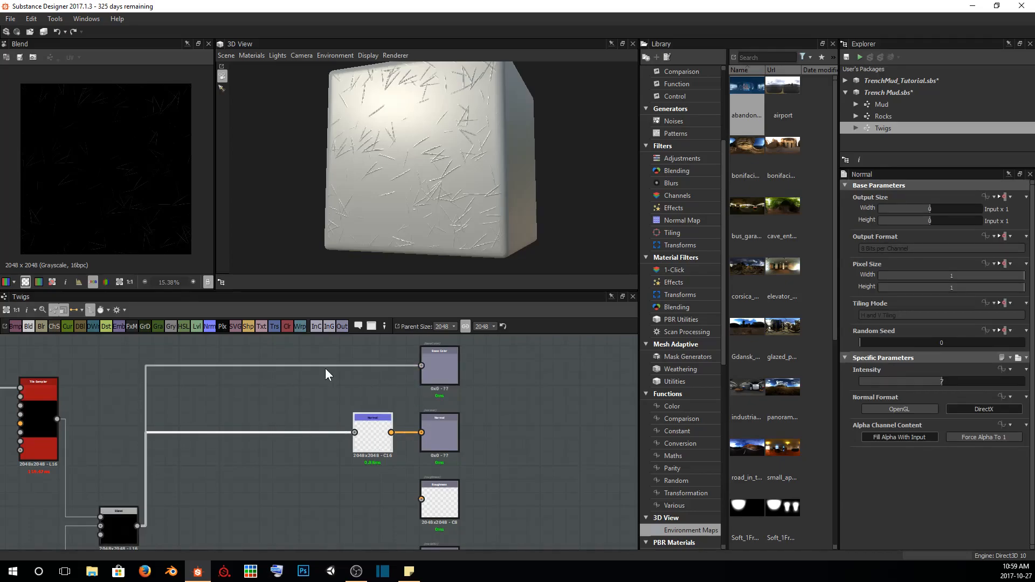
Insert a Gradient Map on the link from the Blend to the Base Color output and place it beside that output
{"action": "key", "text": "space"}
{"action": "type", "text": "grad"}
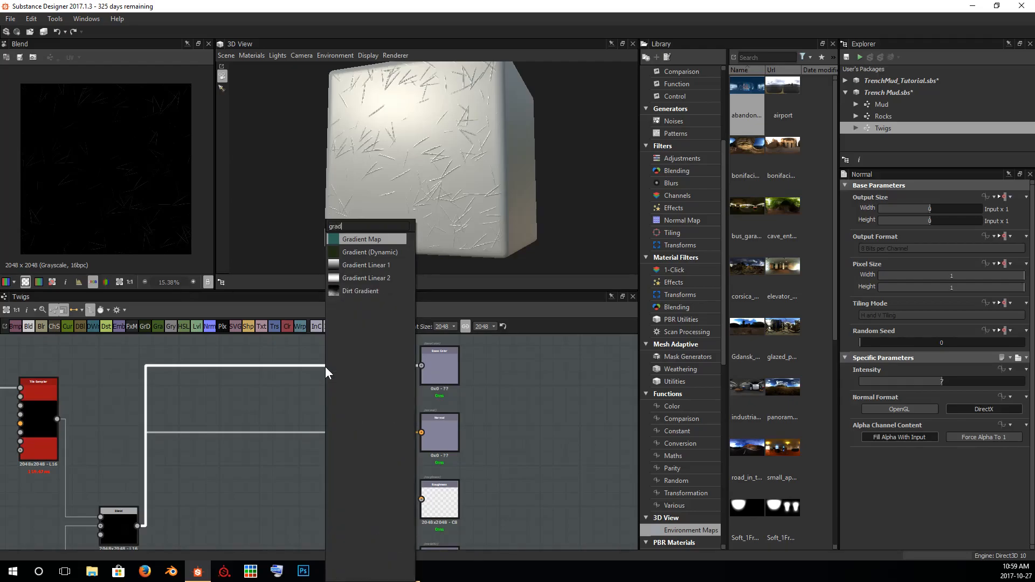
{"action": "key", "text": "Return"}
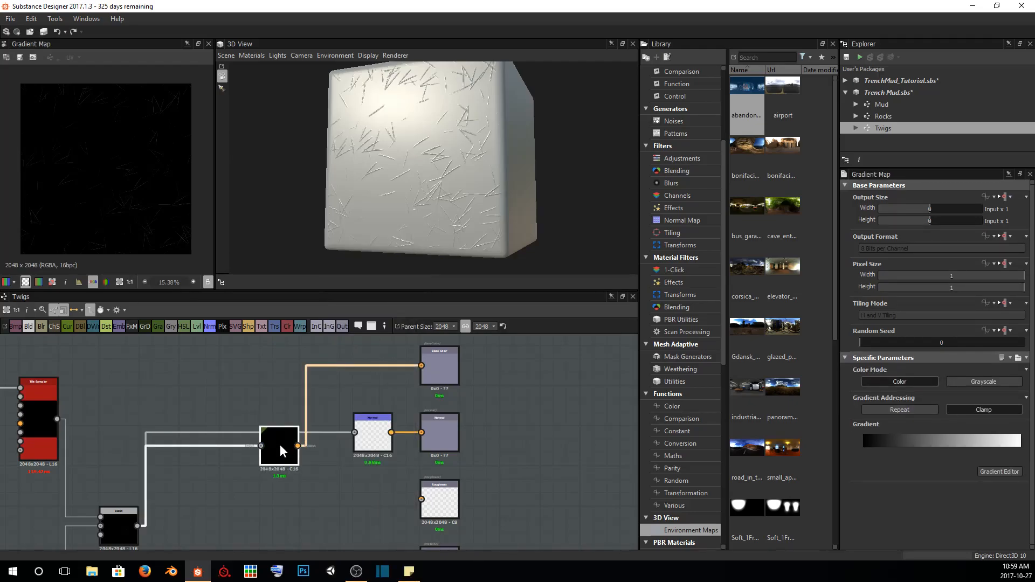
{"action": "left_click_drag", "start_coordinate": [280, 444], "coordinate": [383, 372]}
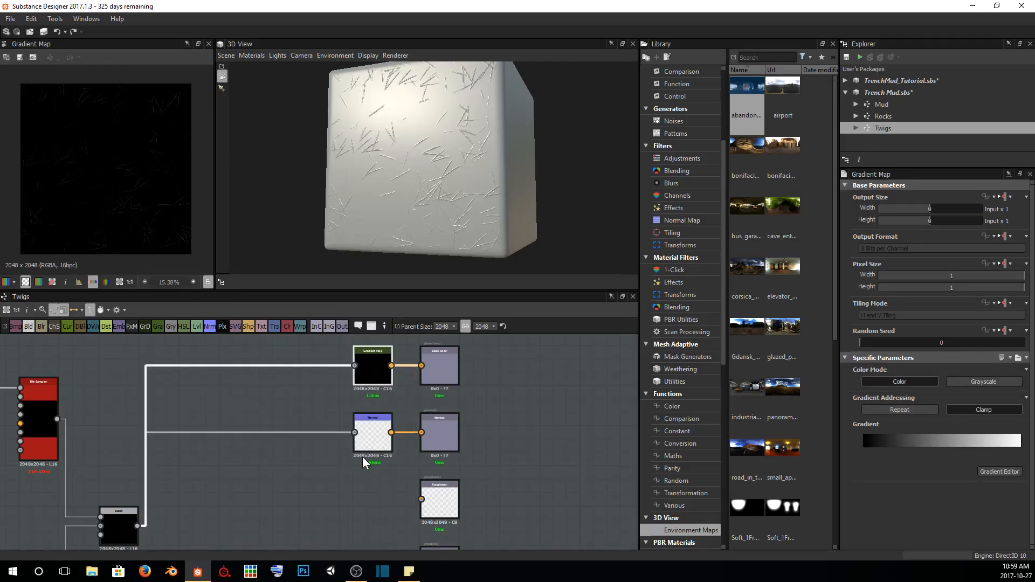
Add a grayscale Uniform Color node, connect it to the Roughness output, and set its output color to 130
{"action": "middle_click_drag", "start_coordinate": [362, 457], "coordinate": [348, 408]}
{"action": "scroll", "coordinate": [402, 467], "scroll_direction": "up", "scroll_amount": 2}
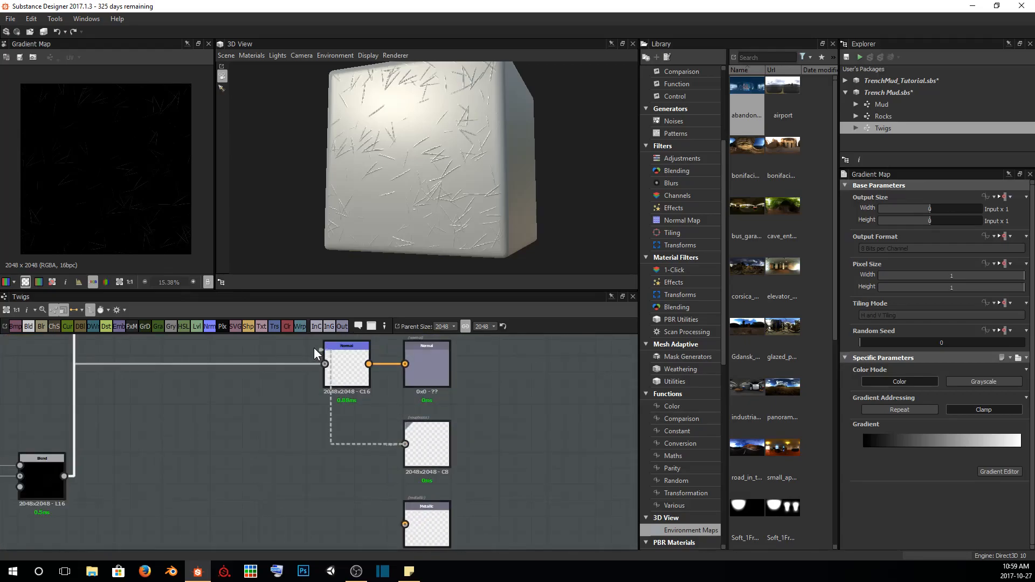
{"action": "left_click", "coordinate": [415, 443]}
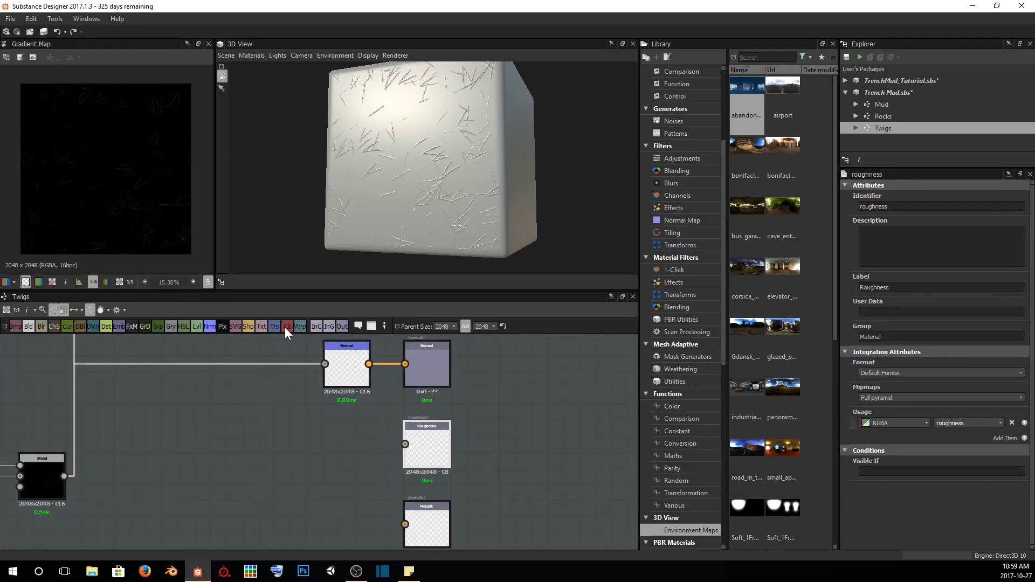
{"action": "left_click", "coordinate": [285, 327]}
{"action": "left_click_drag", "start_coordinate": [305, 446], "coordinate": [335, 446]}
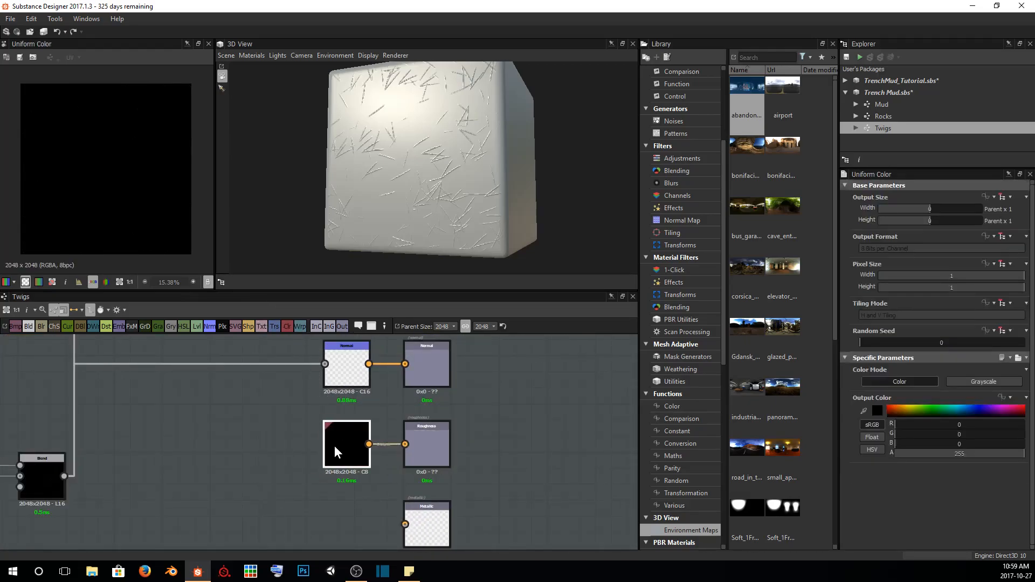
{"action": "left_click", "coordinate": [998, 382]}
{"action": "left_click", "coordinate": [973, 425]}
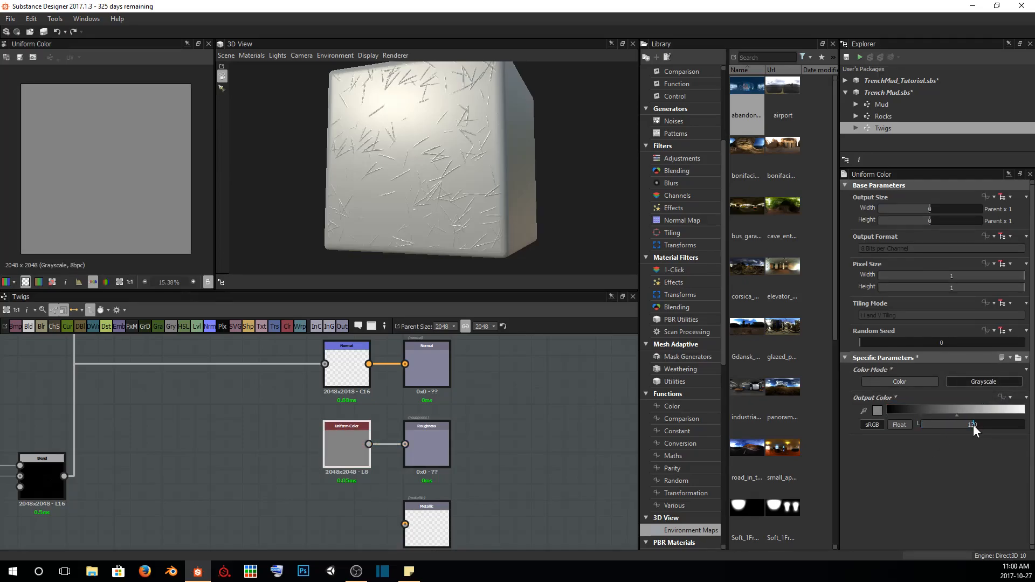
Add a black Uniform Color node connected to the Metallic output and switch its color mode to Grayscale
{"action": "scroll", "coordinate": [471, 444], "scroll_direction": "down", "scroll_amount": 3}
{"action": "middle_click_drag", "start_coordinate": [472, 435], "coordinate": [457, 396]}
{"action": "scroll", "coordinate": [470, 431], "scroll_direction": "up", "scroll_amount": 3}
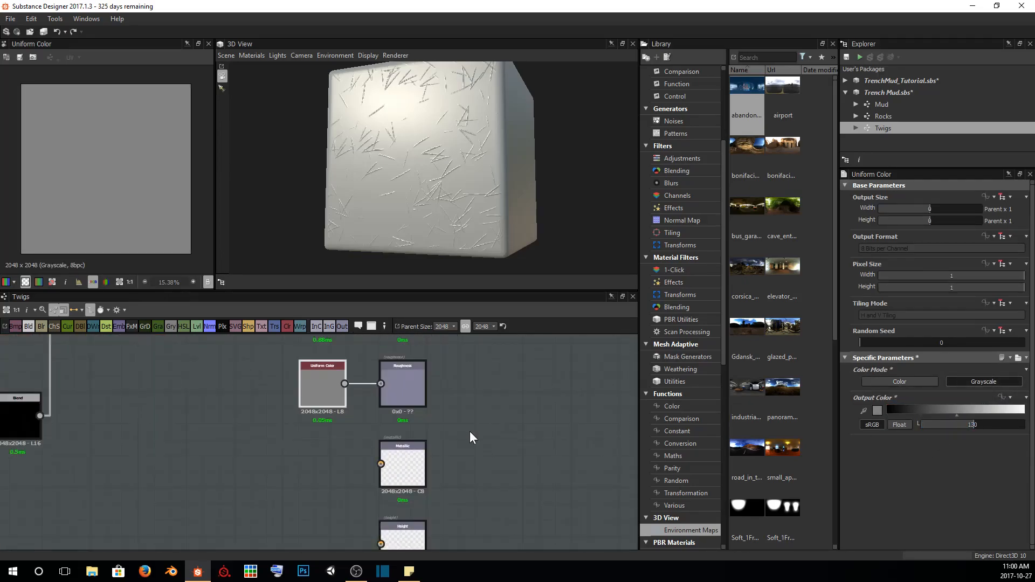
{"action": "left_click", "coordinate": [400, 469]}
{"action": "left_click", "coordinate": [286, 327]}
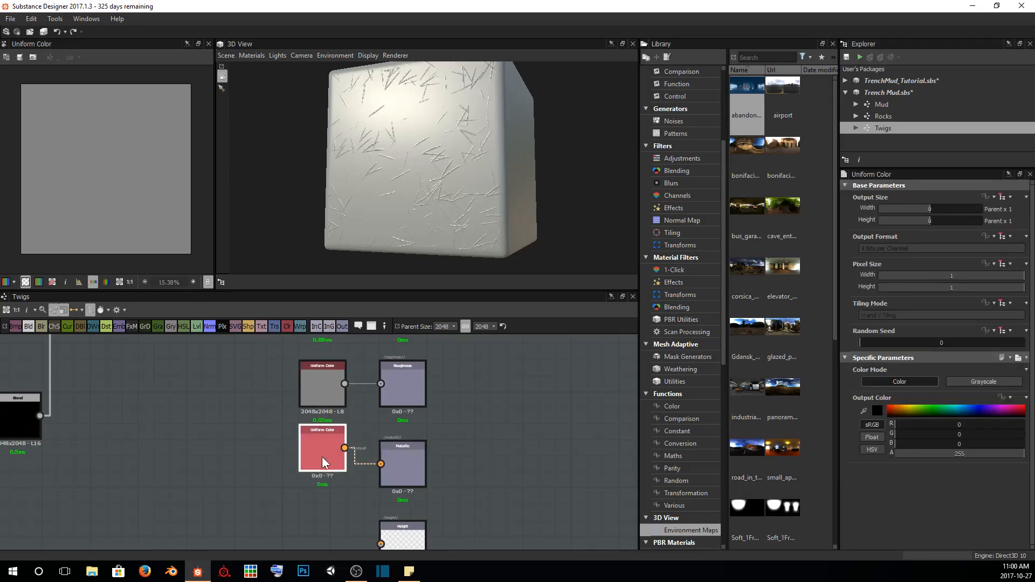
{"action": "scroll", "coordinate": [348, 424], "scroll_direction": "up", "scroll_amount": 1}
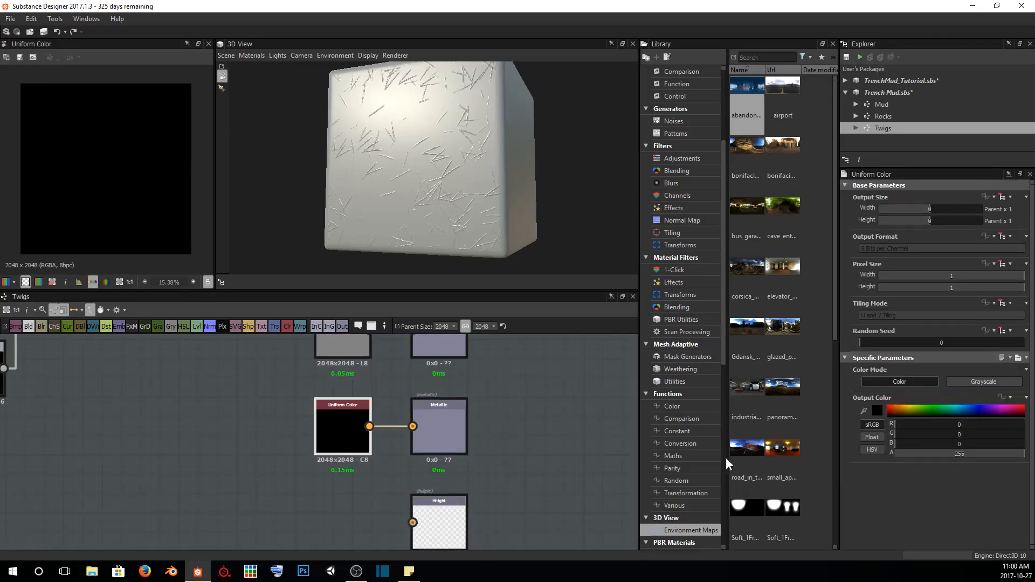
{"action": "left_click", "coordinate": [982, 382]}
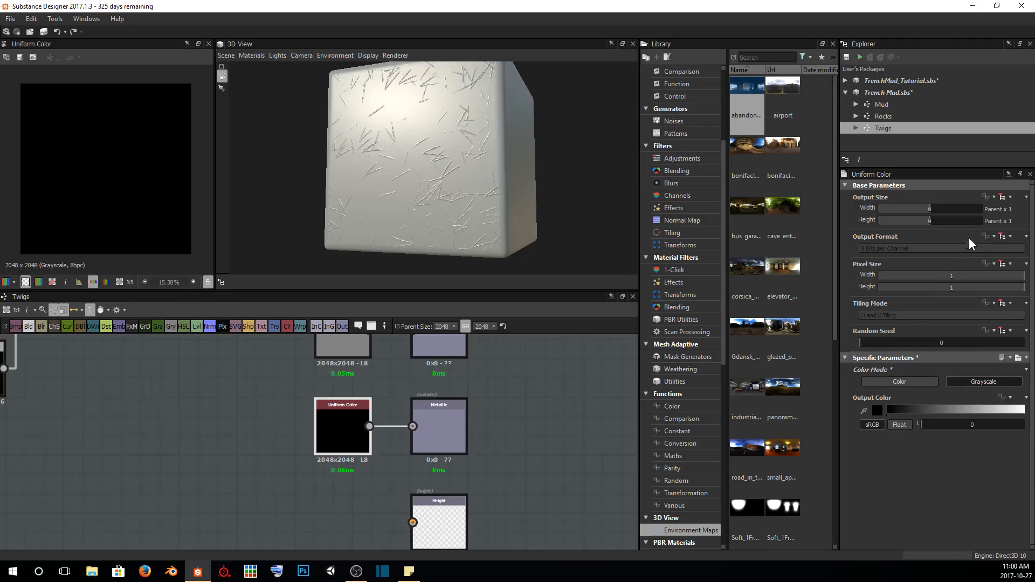
Set the Metallic Uniform Color node's output size to Absolute at 16 x 16
{"action": "left_click", "coordinate": [1004, 199]}
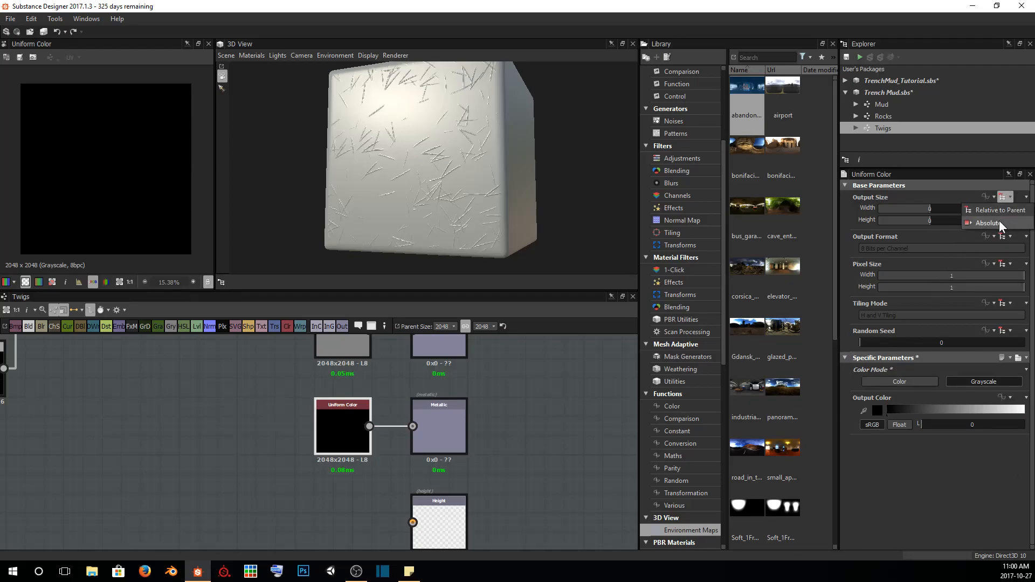
{"action": "left_click", "coordinate": [998, 220]}
{"action": "mouse_move", "coordinate": [955, 209]}
{"action": "left_mouse_down"}
{"action": "mouse_move", "coordinate": [942, 210]}
{"action": "mouse_move", "coordinate": [948, 218]}
{"action": "left_mouse_up"}
Insert a Levels node between the black Uniform Color node and the Metallic output
{"action": "left_click_drag", "start_coordinate": [335, 412], "coordinate": [283, 416]}
{"action": "key", "text": "space"}
{"action": "type", "text": "le"}
{"action": "key", "text": "Return"}
{"action": "scroll", "coordinate": [340, 479], "scroll_direction": "down", "scroll_amount": 3}
{"action": "middle_click_drag", "start_coordinate": [355, 459], "coordinate": [337, 395]}
{"action": "left_click_drag", "start_coordinate": [354, 478], "coordinate": [342, 389]}
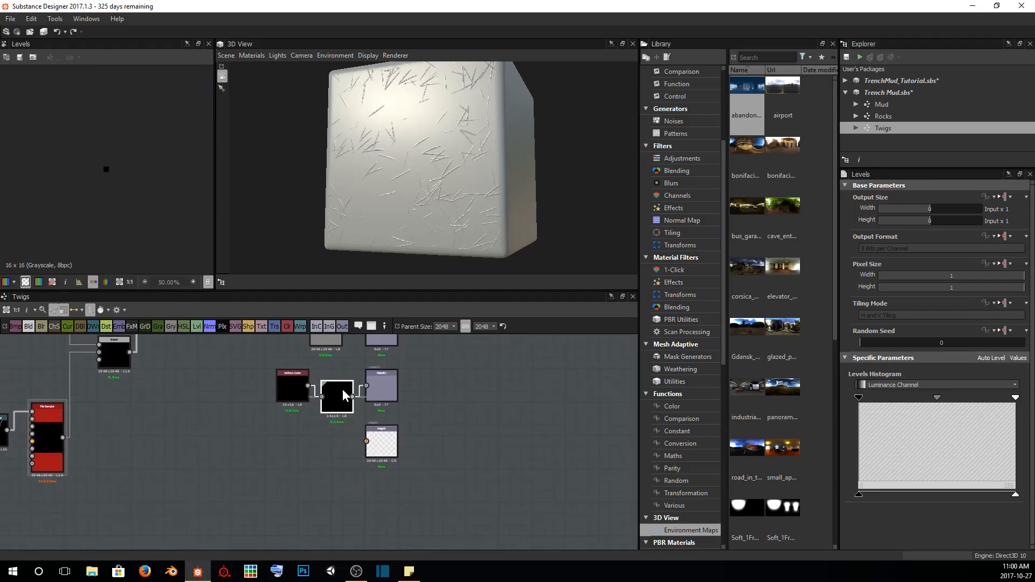
Dock the Uniform Color and Levels nodes against the Metallic output and set the Levels output size to Relative to Parent
{"action": "left_click", "coordinate": [292, 387]}
{"action": "scroll", "coordinate": [349, 415], "scroll_direction": "up", "scroll_amount": 3}
{"action": "left_click", "coordinate": [372, 420]}
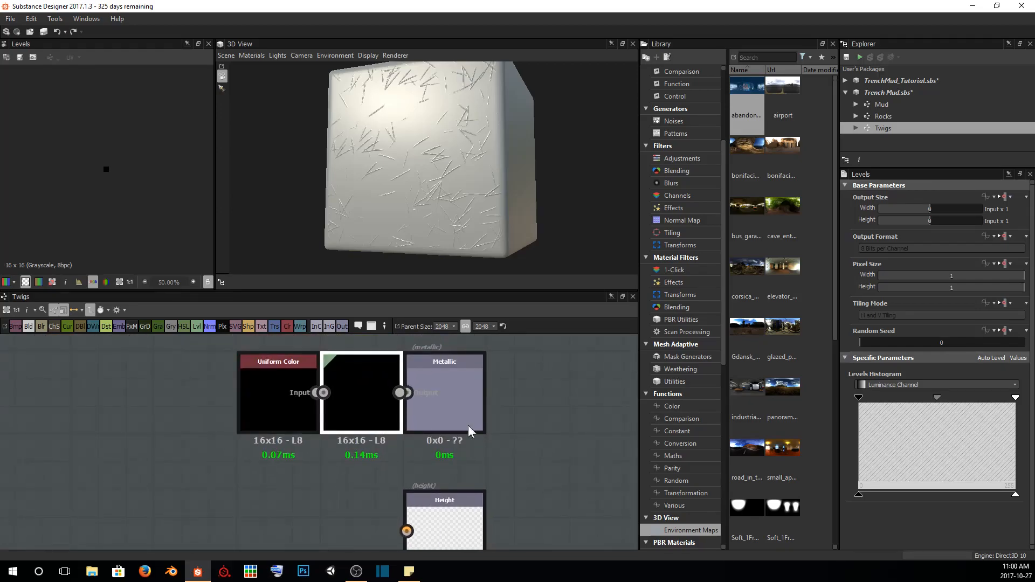
{"action": "left_click", "coordinate": [1005, 197]}
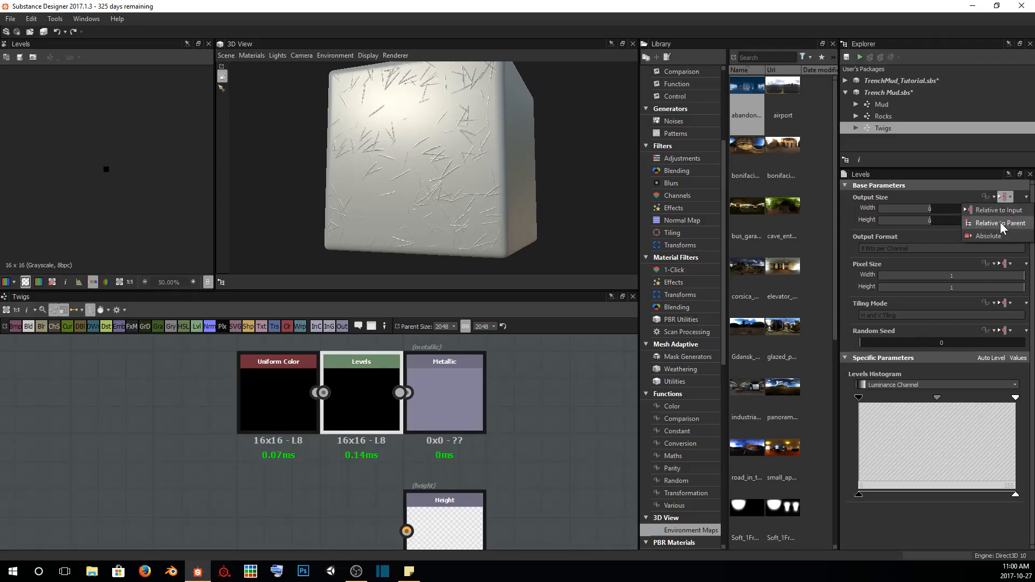
{"action": "left_click", "coordinate": [1000, 222]}
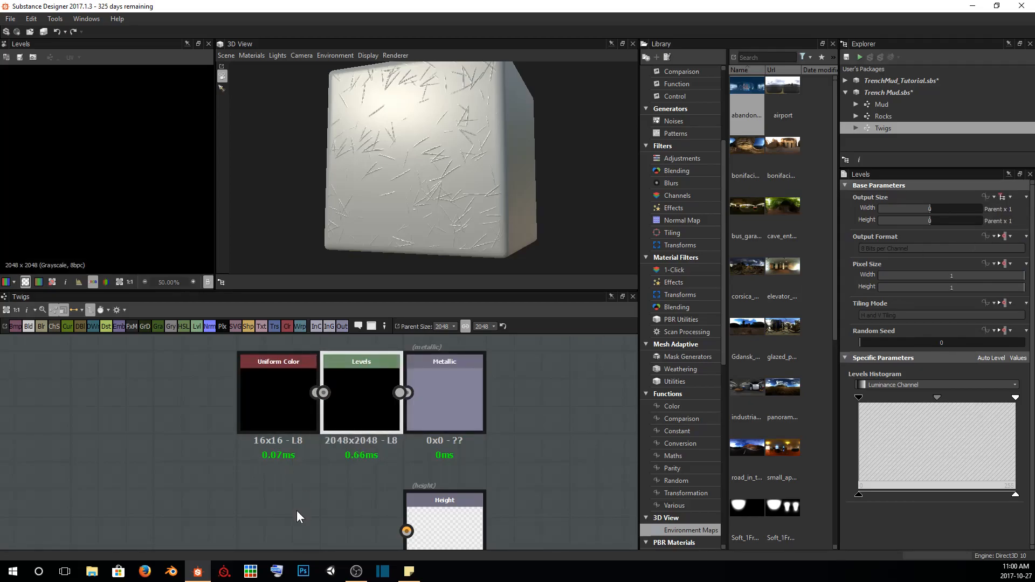
Link the Blend node's result to the Height output
{"action": "scroll", "coordinate": [296, 509], "scroll_direction": "down", "scroll_amount": 3}
{"action": "left_click_drag", "start_coordinate": [151, 406], "coordinate": [388, 495]}
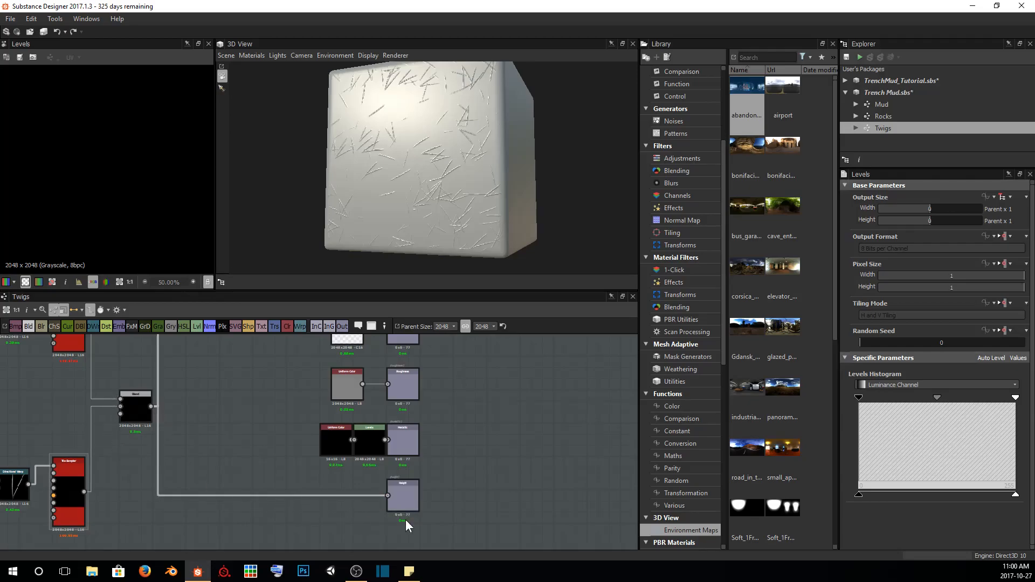
Add an Output node below Height with identifier AmbientOcclusion, label Ambient Occlusion, group Material and usage ambientOcclusion
{"action": "scroll", "coordinate": [329, 515], "scroll_direction": "up", "scroll_amount": 5}
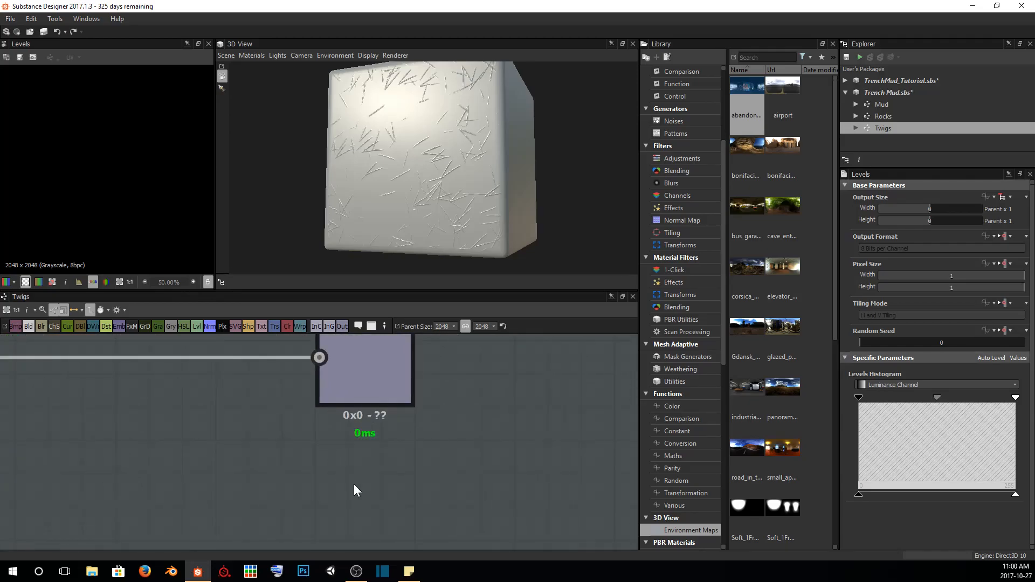
{"action": "key", "text": "space"}
{"action": "type", "text": "out"}
{"action": "key", "text": "Return"}
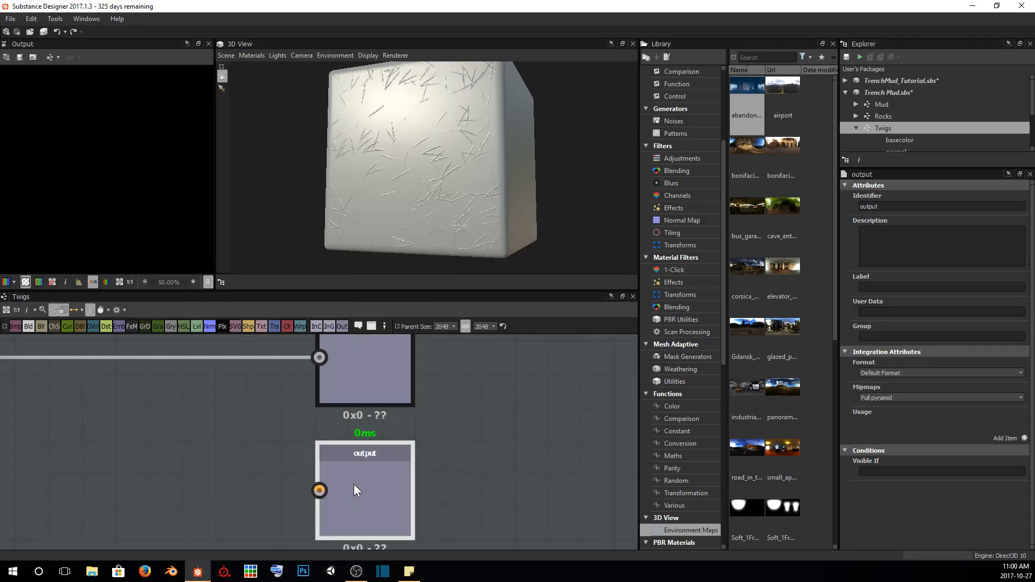
{"action": "scroll", "coordinate": [299, 477], "scroll_direction": "down", "scroll_amount": 5}
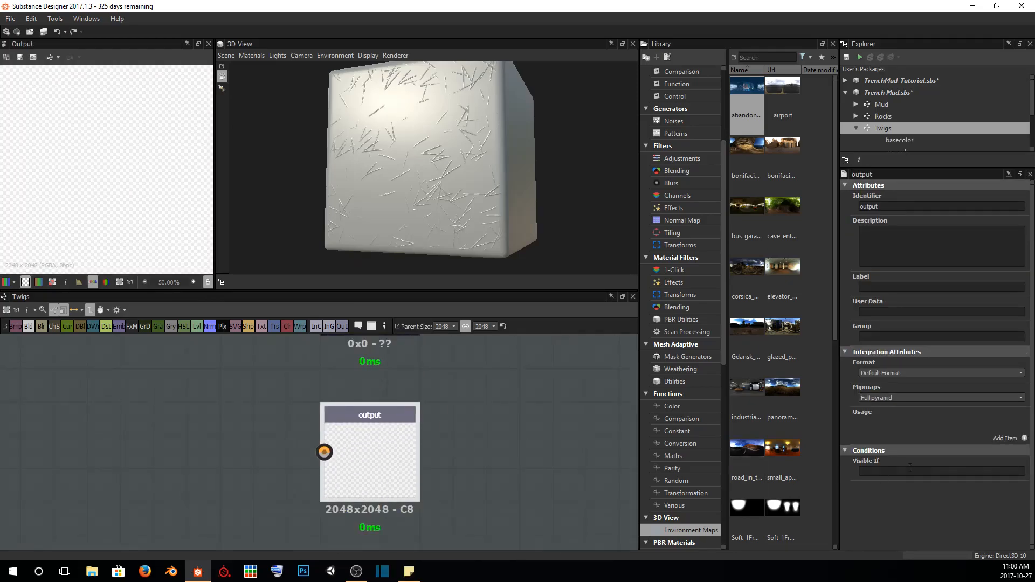
Connect the Normal node to the new Ambient Occlusion output
{"action": "middle_click_drag", "start_coordinate": [291, 404], "coordinate": [266, 431]}
{"action": "scroll", "coordinate": [266, 430], "scroll_direction": "down", "scroll_amount": 1}
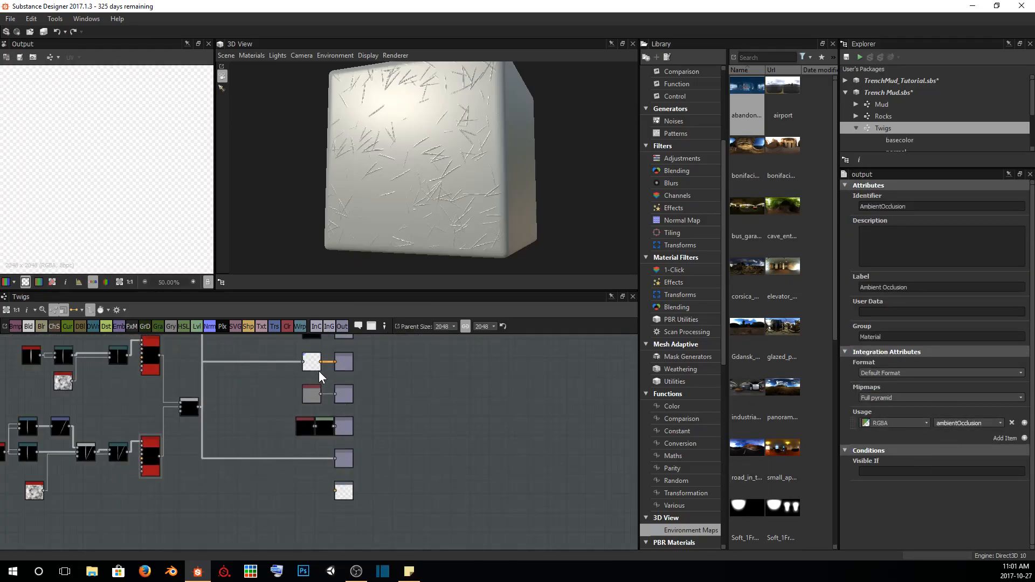
{"action": "left_click_drag", "start_coordinate": [321, 363], "coordinate": [334, 492]}
{"action": "scroll", "coordinate": [309, 506], "scroll_direction": "up", "scroll_amount": 2}
{"action": "scroll", "coordinate": [318, 494], "scroll_direction": "up", "scroll_amount": 2}
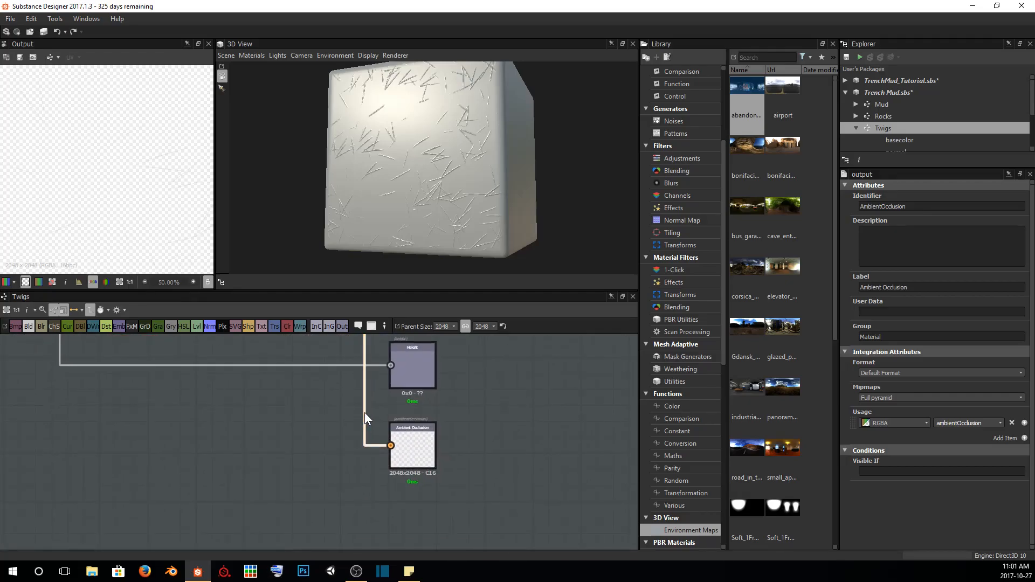
Insert a Curvature Smooth node on the link to the Ambient Occlusion output and place it beside that output
{"action": "key", "text": "space"}
{"action": "type", "text": "curvature"}
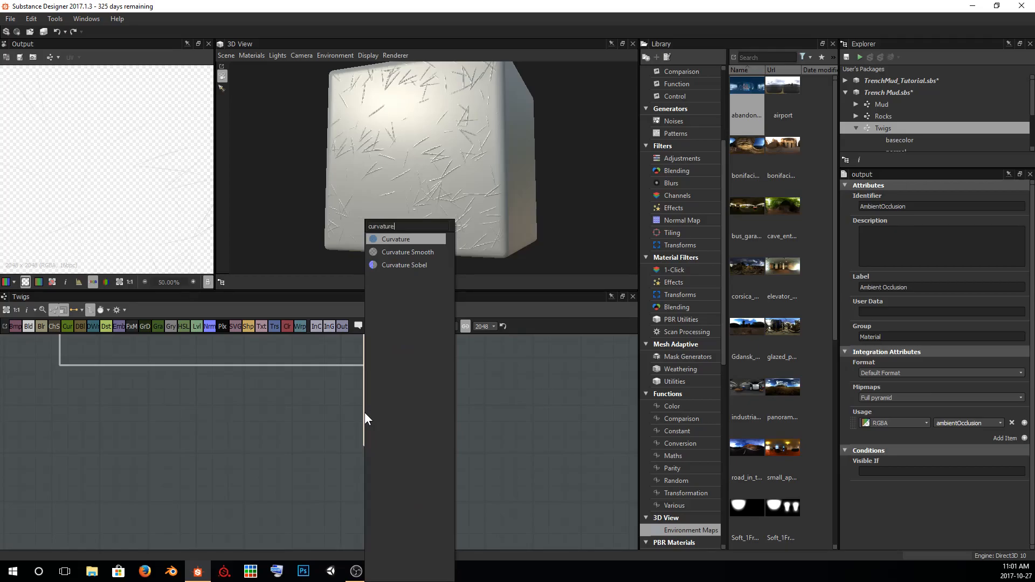
{"action": "key", "text": "Down"}
{"action": "key", "text": "Return"}
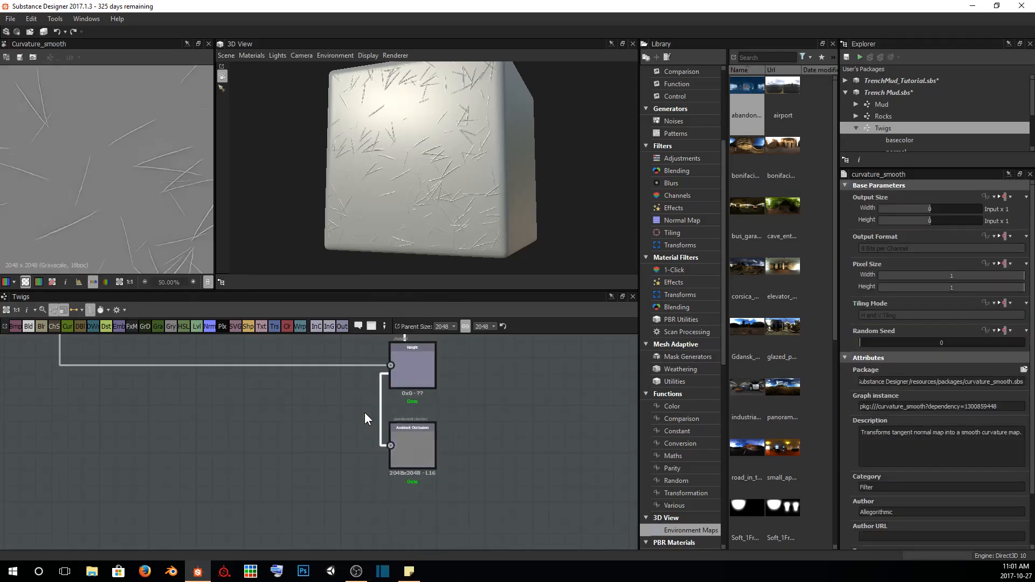
{"action": "scroll", "coordinate": [364, 412], "scroll_direction": "down", "scroll_amount": 3}
{"action": "left_click_drag", "start_coordinate": [368, 387], "coordinate": [339, 469]}
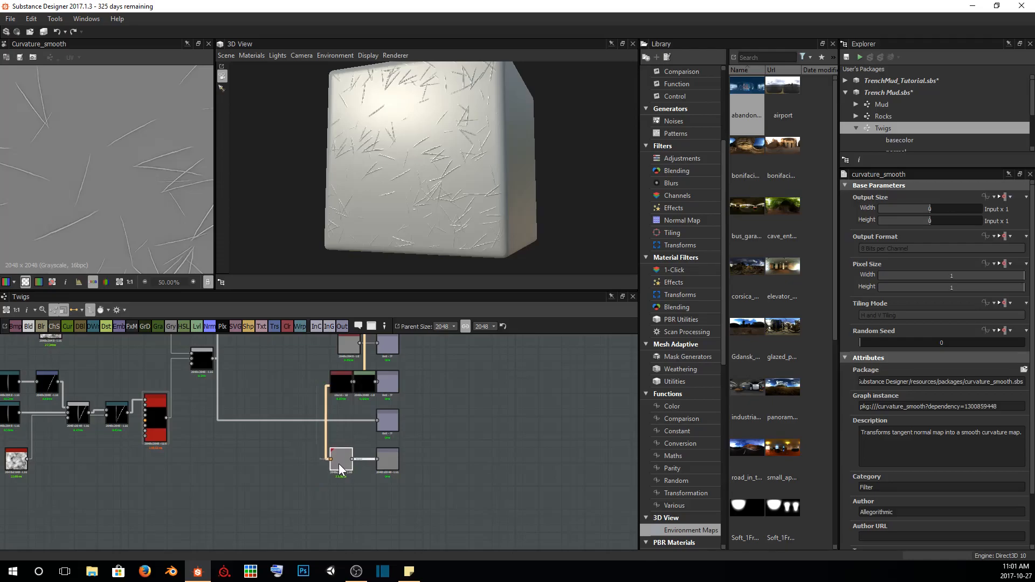
Display the Twigs graph's outputs on the cube in the 3D view and check the shading
{"action": "left_click_drag", "start_coordinate": [432, 202], "coordinate": [448, 201]}
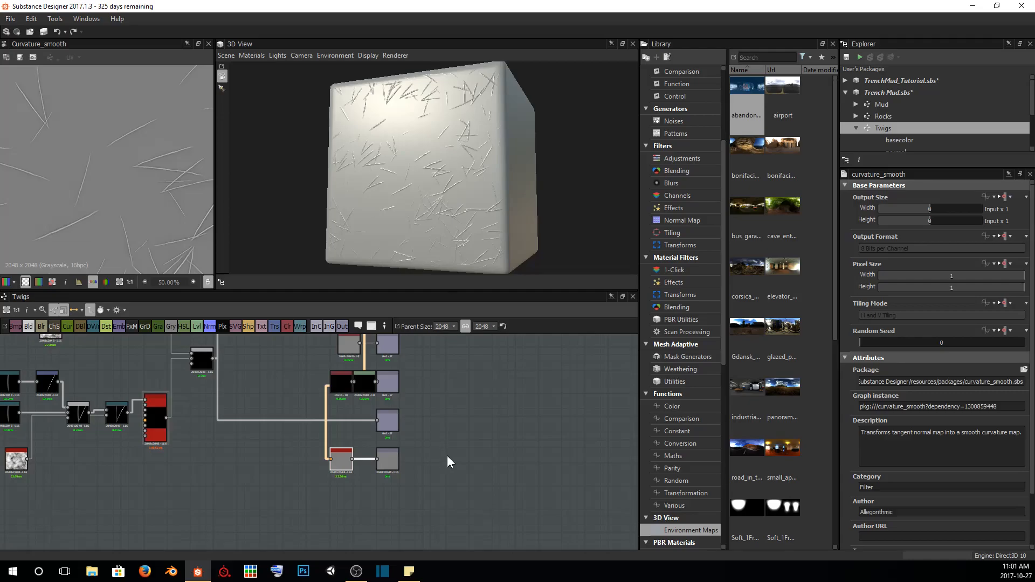
{"action": "right_click", "coordinate": [448, 201]}
{"action": "left_click", "coordinate": [484, 257]}
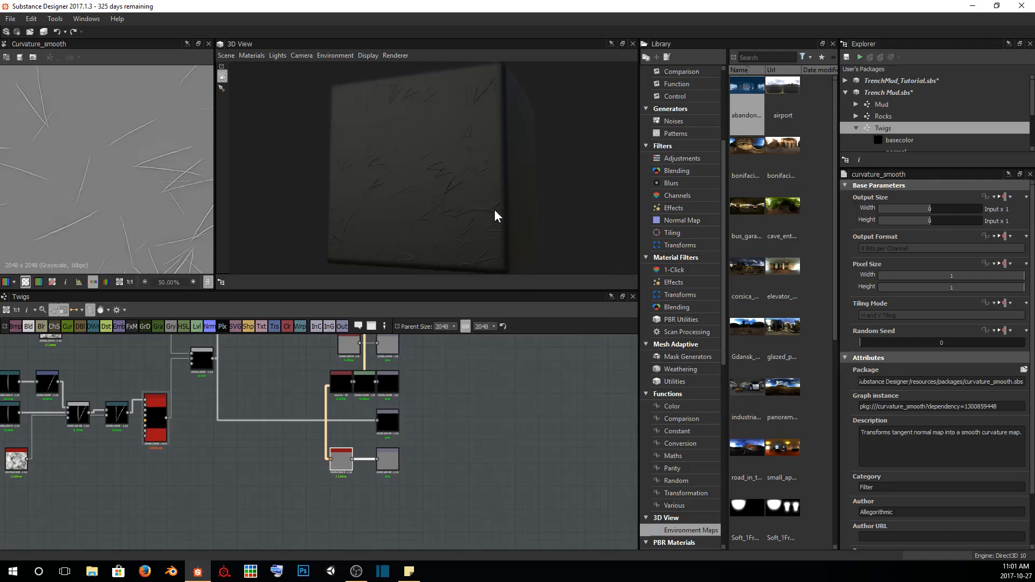
{"action": "left_click_drag", "start_coordinate": [443, 184], "coordinate": [497, 121]}
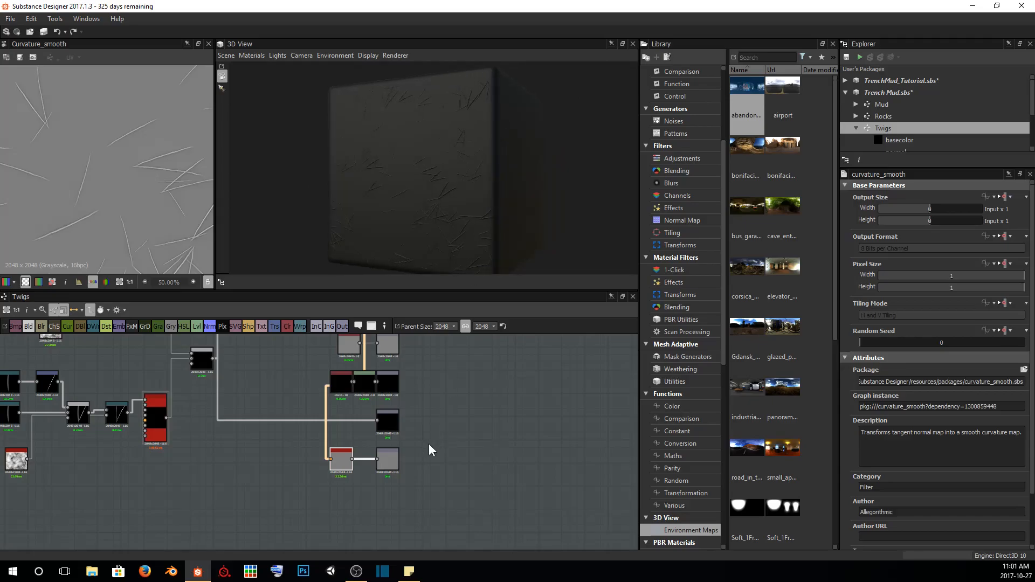
{"action": "left_click_drag", "start_coordinate": [387, 219], "coordinate": [420, 211]}
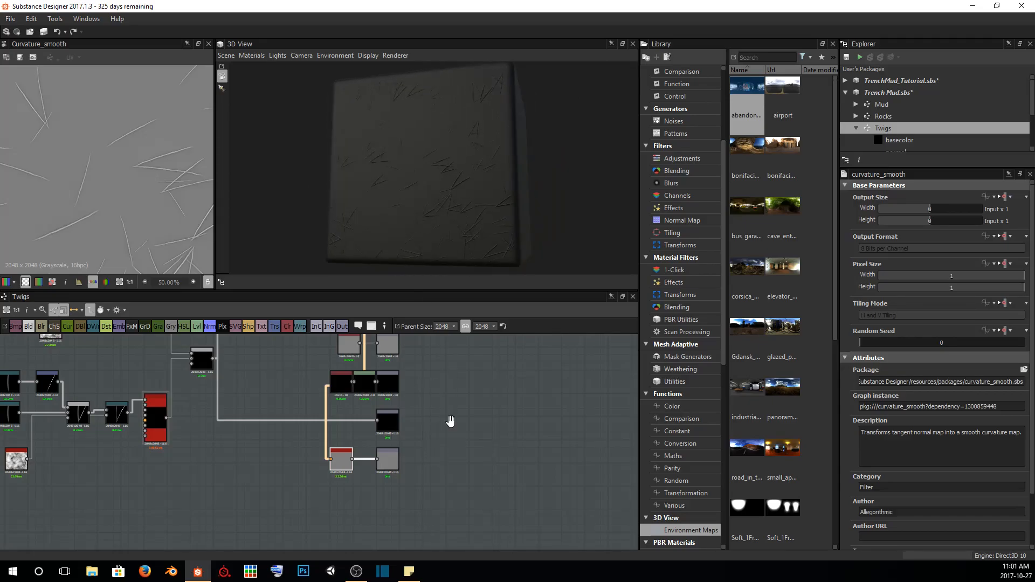
{"action": "middle_click_drag", "start_coordinate": [451, 421], "coordinate": [445, 425]}
{"action": "scroll", "coordinate": [366, 463], "scroll_direction": "up", "scroll_amount": 5}
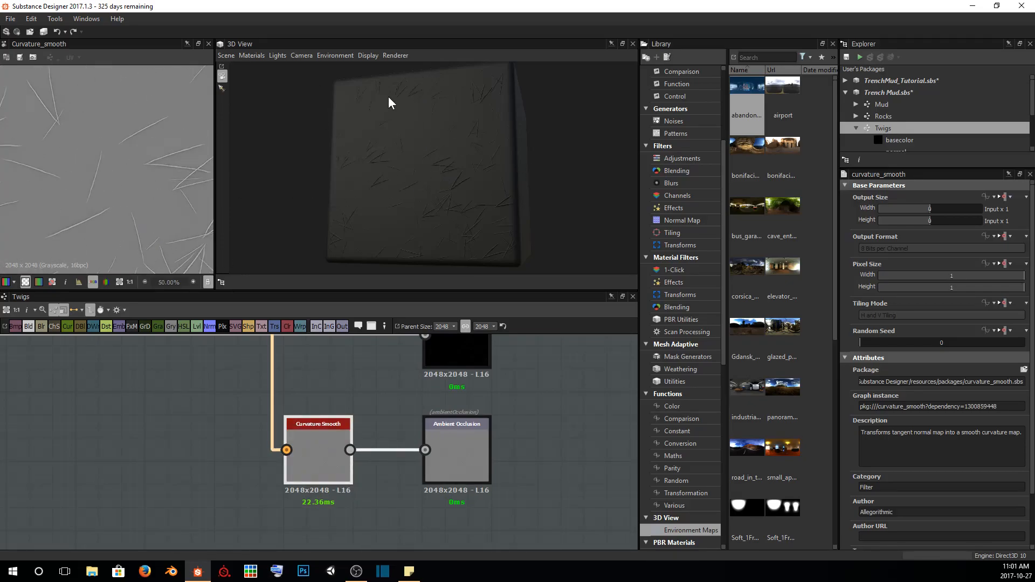
Open the Gradient Map's parameters and examine its twig texture in the 2D preview and close up on the 3D model
{"action": "scroll", "coordinate": [467, 397], "scroll_direction": "down", "scroll_amount": 5}
{"action": "middle_click_drag", "start_coordinate": [506, 360], "coordinate": [471, 466]}
{"action": "middle_click_drag", "start_coordinate": [459, 370], "coordinate": [420, 435]}
{"action": "double_click", "coordinate": [351, 401]}
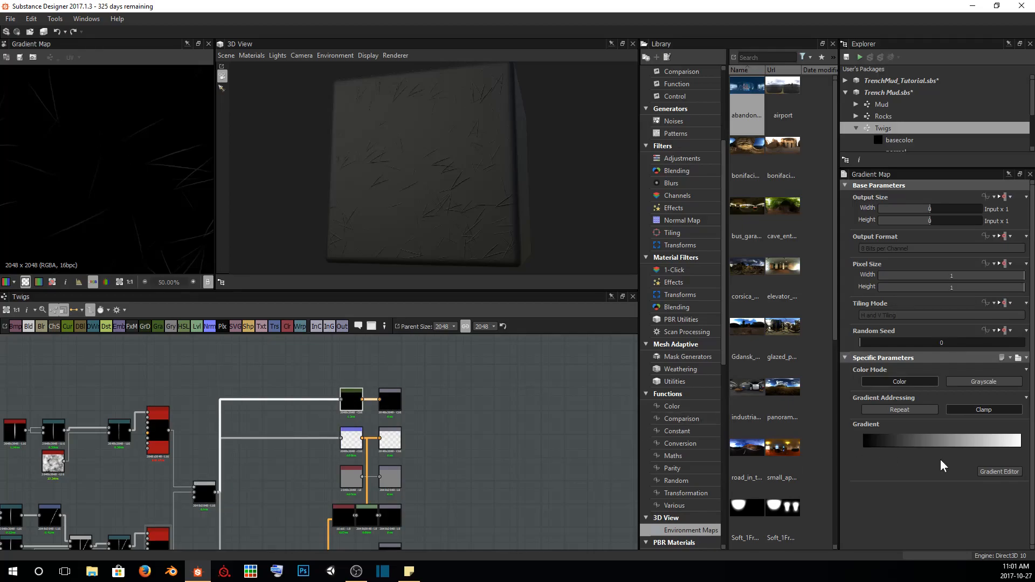
{"action": "scroll", "coordinate": [66, 218], "scroll_direction": "up", "scroll_amount": 5}
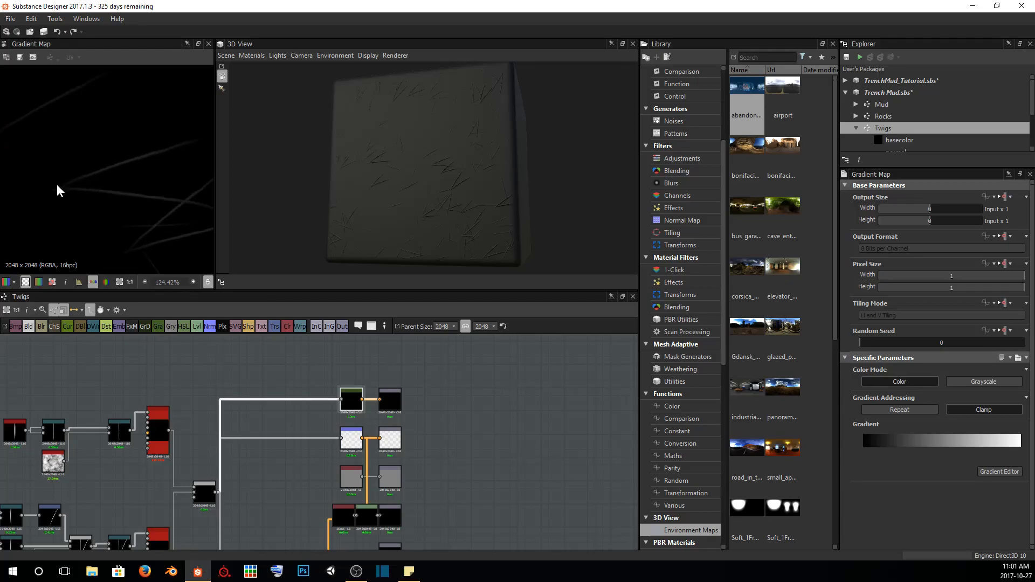
{"action": "scroll", "coordinate": [157, 205], "scroll_direction": "down", "scroll_amount": 9}
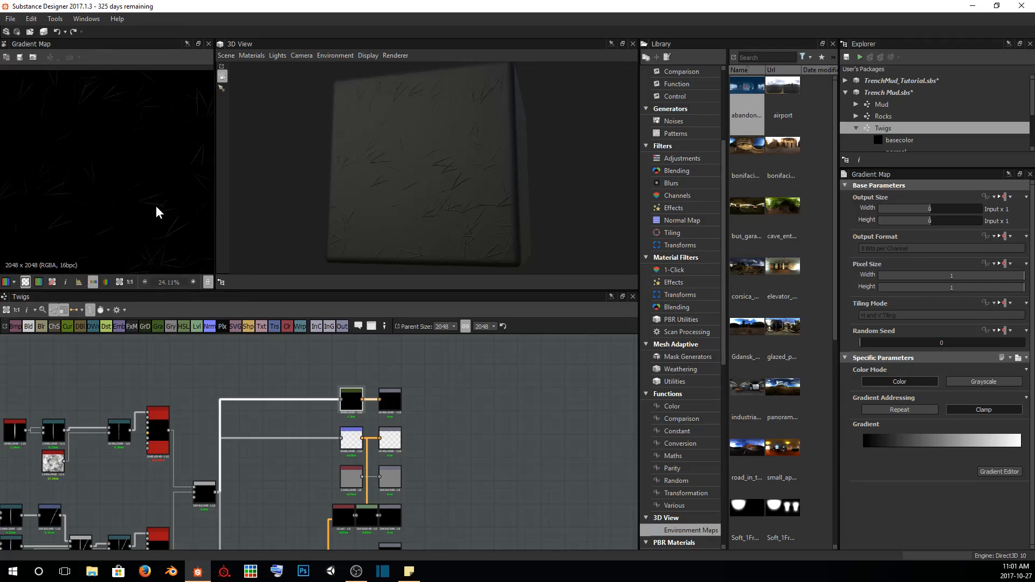
{"action": "scroll", "coordinate": [547, 213], "scroll_direction": "up", "scroll_amount": 10}
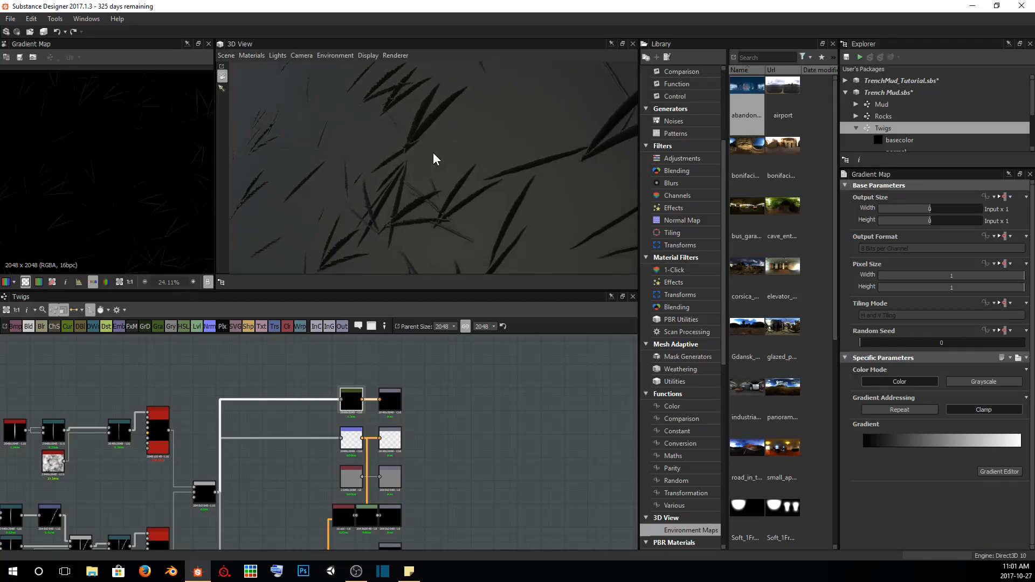
{"action": "scroll", "coordinate": [430, 161], "scroll_direction": "up", "scroll_amount": 2}
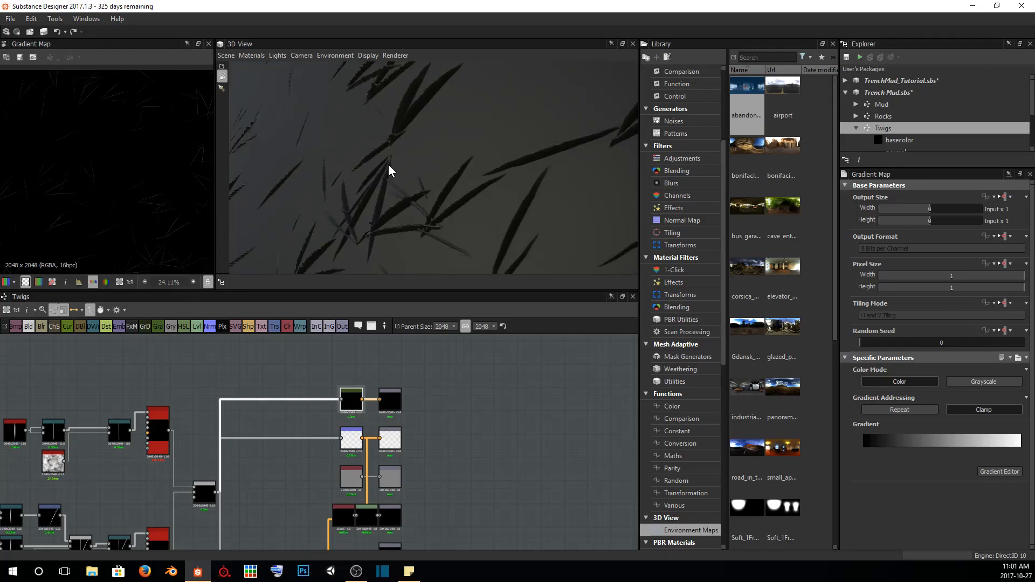
Set the lower twig Tile Sampler's Color luminance to 21 and its Color Random to 0
{"action": "middle_click_drag", "start_coordinate": [454, 478], "coordinate": [483, 377]}
{"action": "scroll", "coordinate": [454, 426], "scroll_direction": "up", "scroll_amount": 1}
{"action": "scroll", "coordinate": [381, 438], "scroll_direction": "down", "scroll_amount": 1}
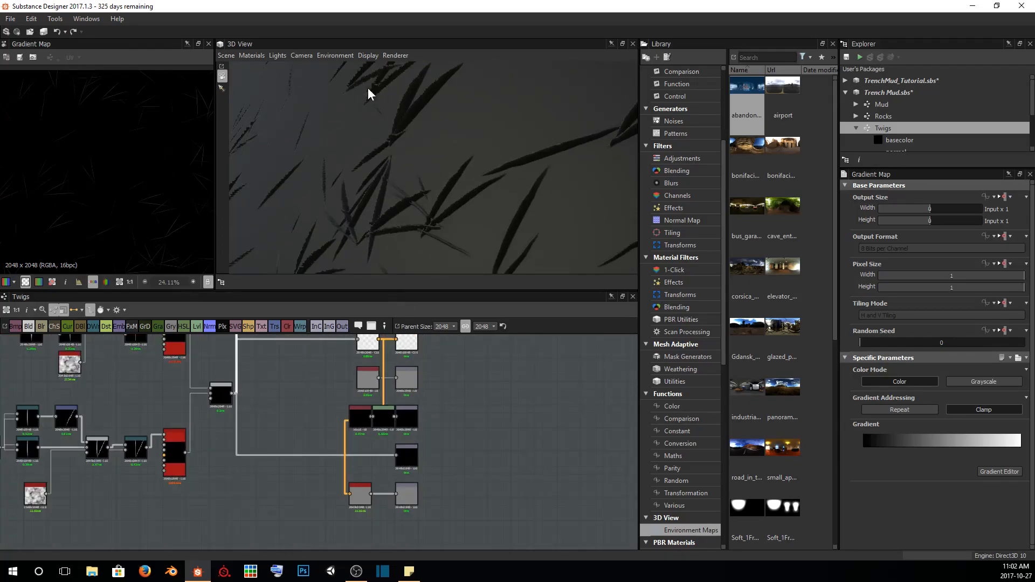
{"action": "middle_click_drag", "start_coordinate": [194, 445], "coordinate": [235, 447]}
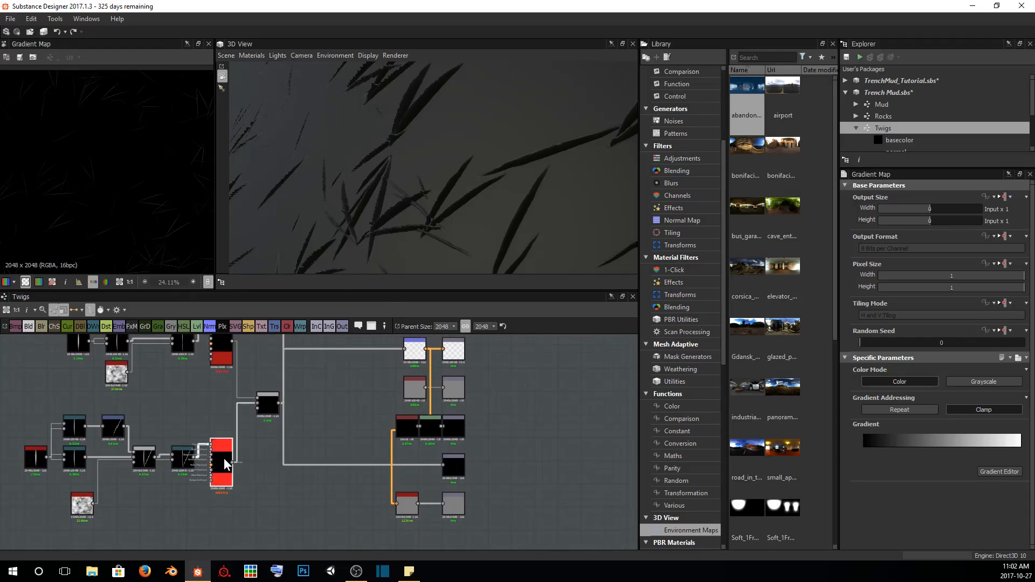
{"action": "scroll", "coordinate": [938, 457], "scroll_direction": "down", "scroll_amount": 15}
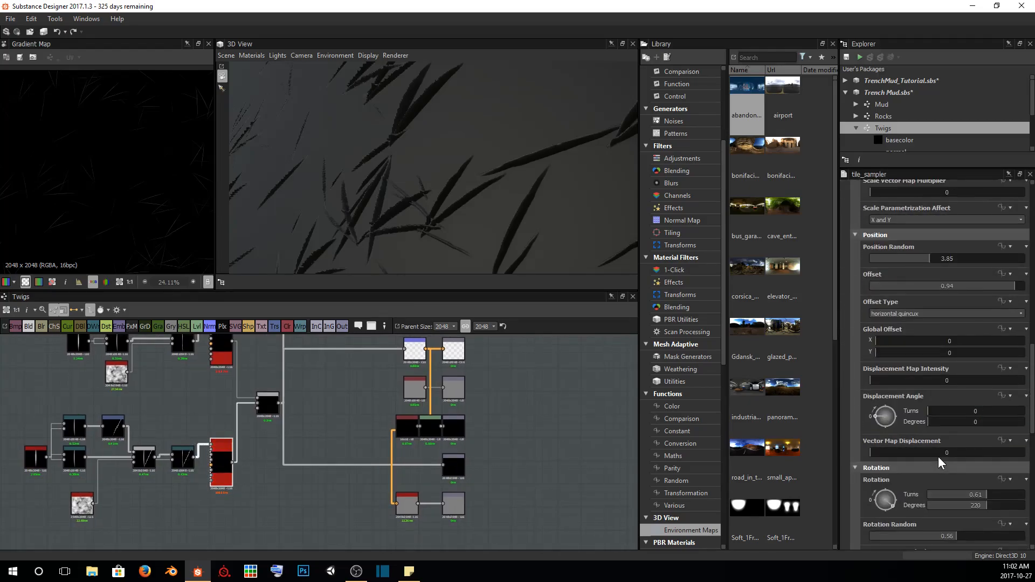
{"action": "scroll", "coordinate": [938, 458], "scroll_direction": "down", "scroll_amount": 5}
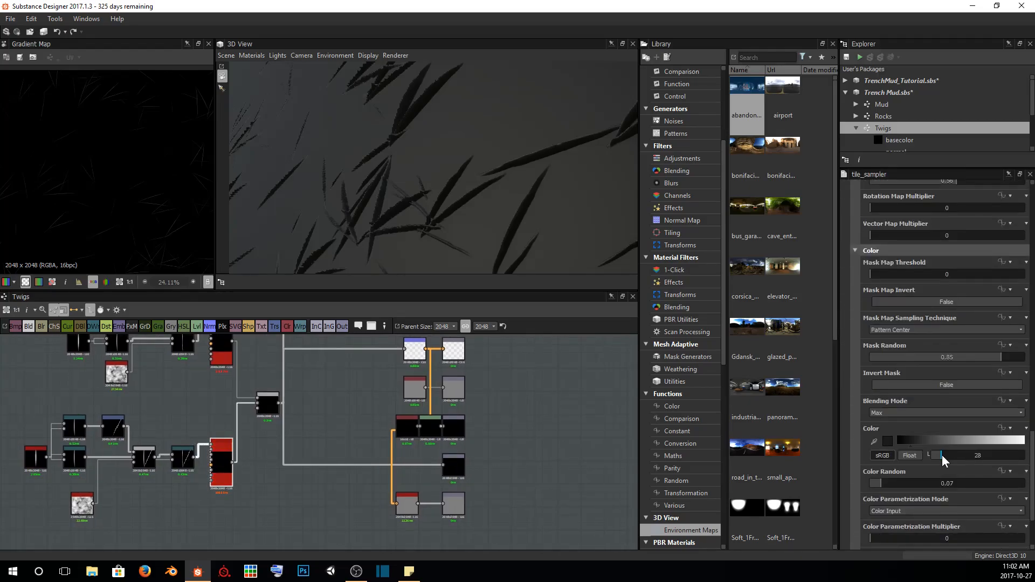
{"action": "left_click_drag", "start_coordinate": [942, 459], "coordinate": [934, 454]}
{"action": "left_click_drag", "start_coordinate": [884, 482], "coordinate": [869, 484]}
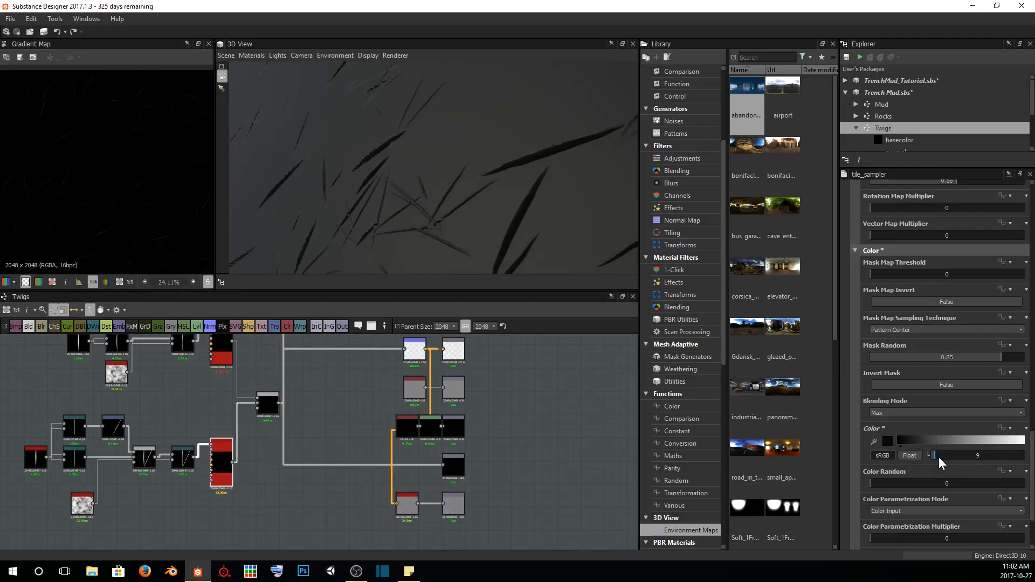
{"action": "left_click_drag", "start_coordinate": [937, 457], "coordinate": [939, 457]}
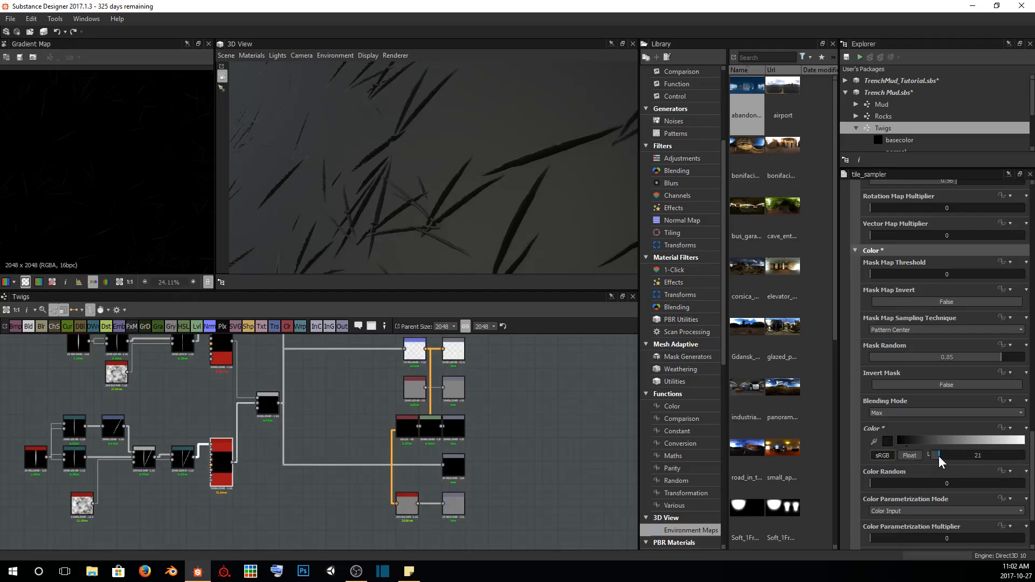
Set the upper twig Tile Sampler's Color Random to 0 and its Color luminance to 15
{"action": "scroll", "coordinate": [916, 475], "scroll_direction": "up", "scroll_amount": 10}
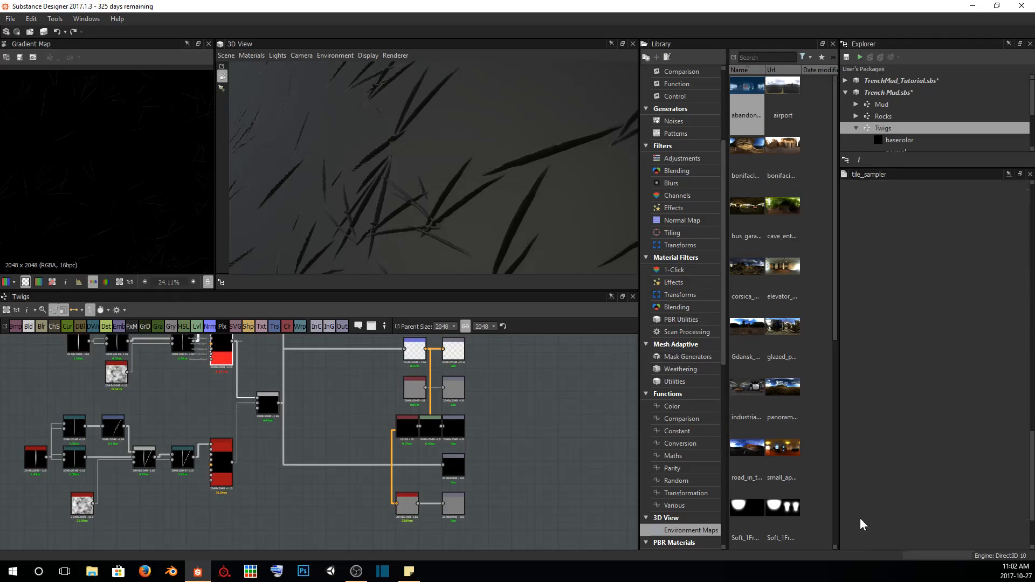
{"action": "scroll", "coordinate": [923, 490], "scroll_direction": "down", "scroll_amount": 12}
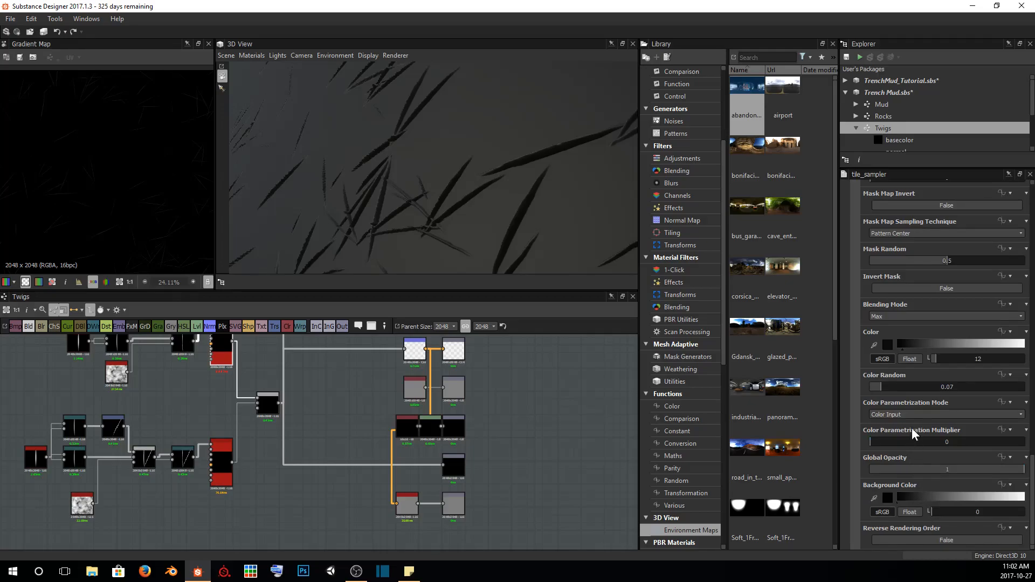
{"action": "left_click_drag", "start_coordinate": [883, 386], "coordinate": [871, 386]}
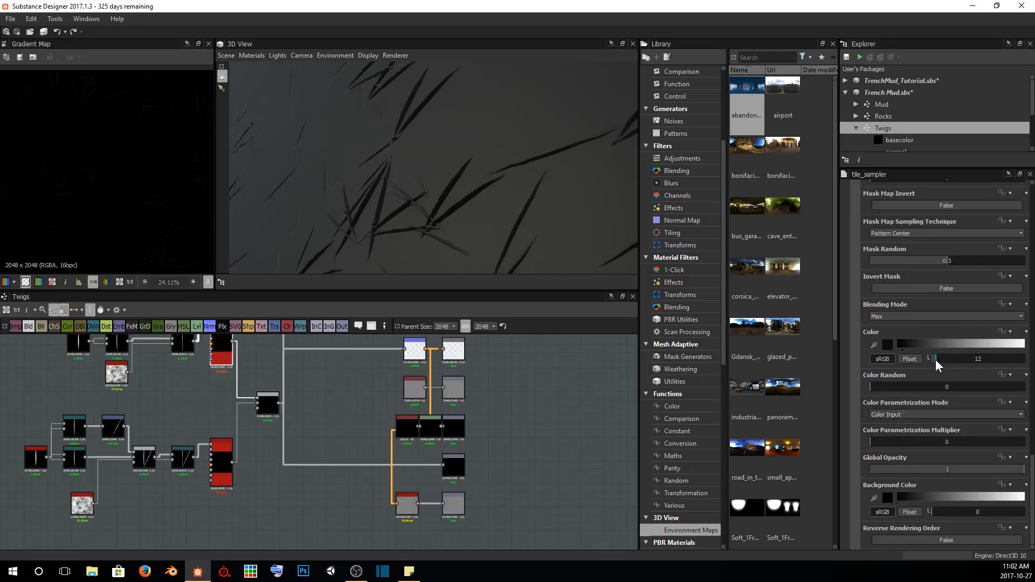
{"action": "left_click_drag", "start_coordinate": [935, 361], "coordinate": [937, 360]}
Check the overlapping twigs close up and across the cube in the 3D view, and save the Trench Mud package
{"action": "scroll", "coordinate": [395, 183], "scroll_direction": "down", "scroll_amount": 4}
{"action": "left_click_drag", "start_coordinate": [398, 183], "coordinate": [442, 209]}
{"action": "scroll", "coordinate": [459, 170], "scroll_direction": "up", "scroll_amount": 6}
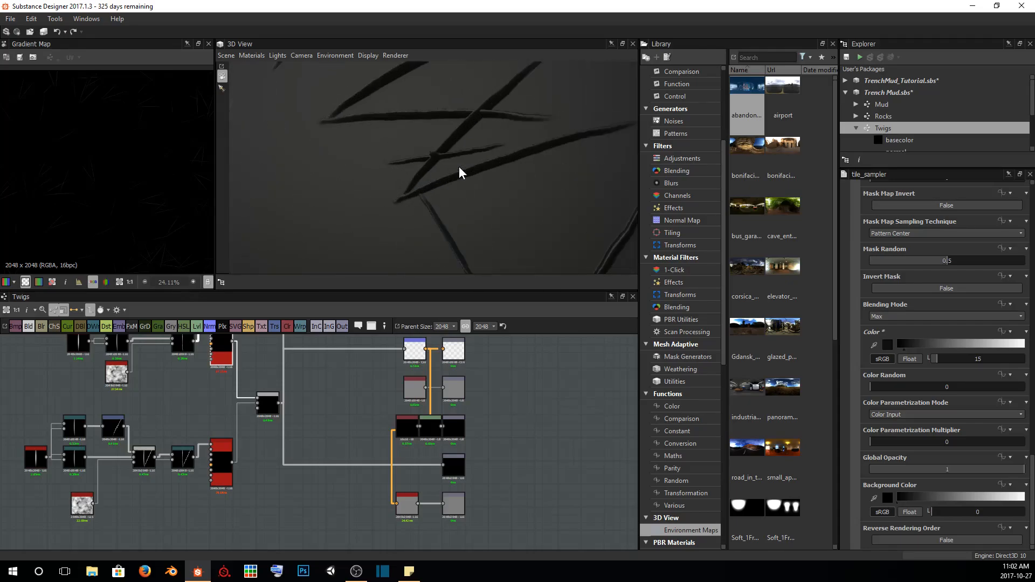
{"action": "scroll", "coordinate": [437, 119], "scroll_direction": "down", "scroll_amount": 3}
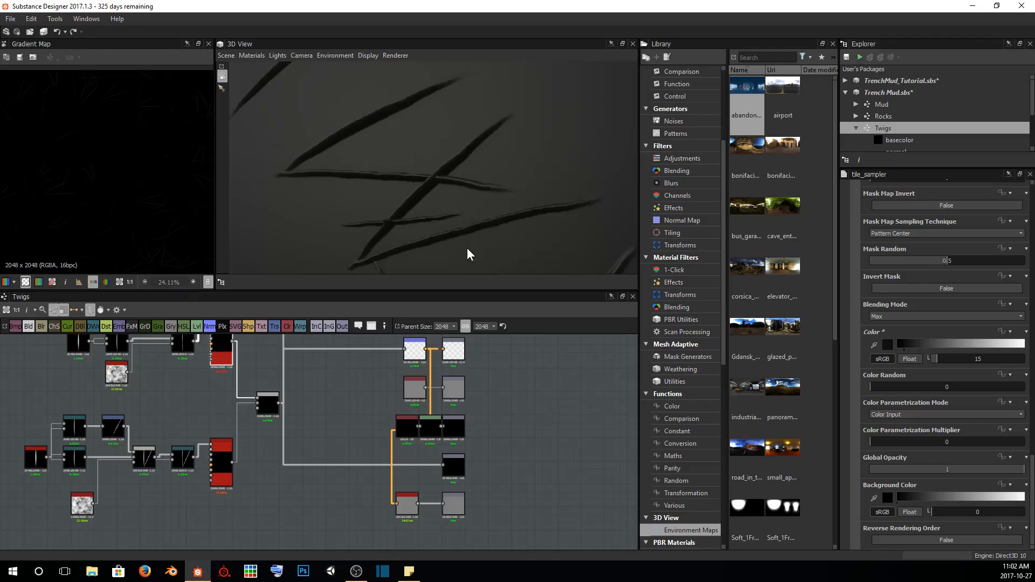
{"action": "scroll", "coordinate": [469, 243], "scroll_direction": "down", "scroll_amount": 5}
{"action": "scroll", "coordinate": [467, 228], "scroll_direction": "down", "scroll_amount": 4}
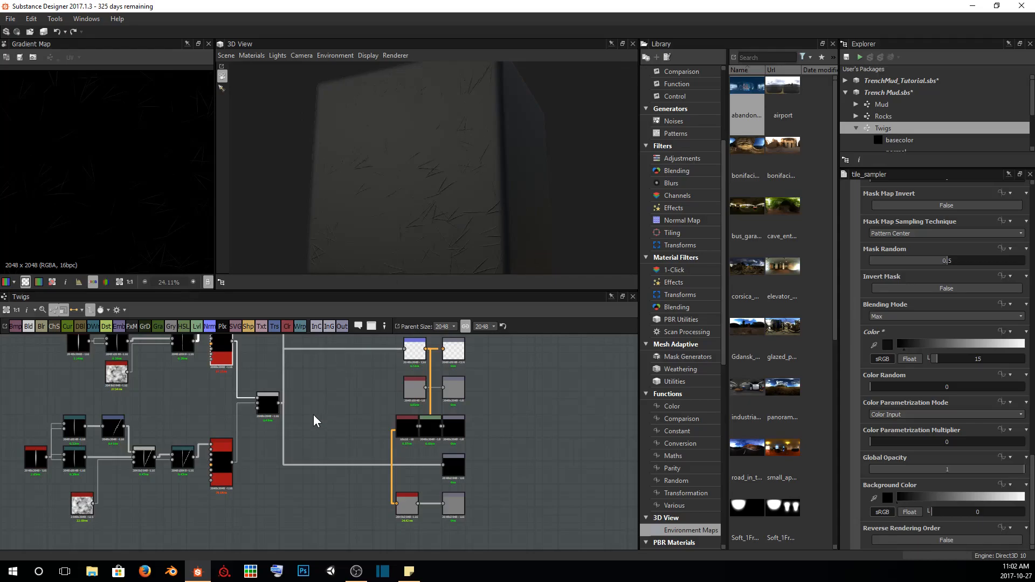
{"action": "key", "text": "ctrl+s"}
Open the Gradient Editor of the base color Gradient Map and add a grey key (94, 94, 94) at position 0.021
{"action": "scroll", "coordinate": [372, 395], "scroll_direction": "up", "scroll_amount": 6}
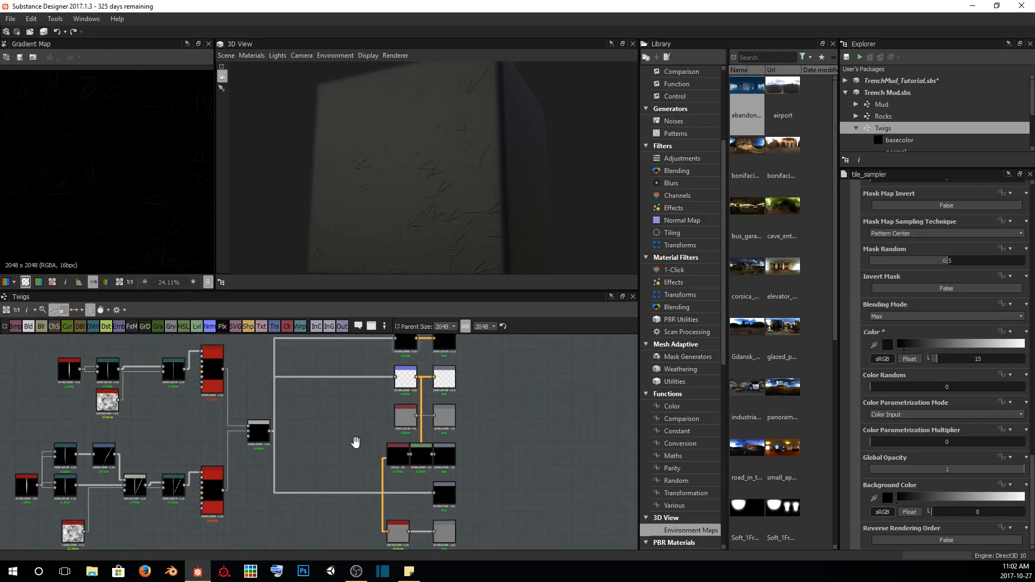
{"action": "left_click", "coordinate": [387, 405]}
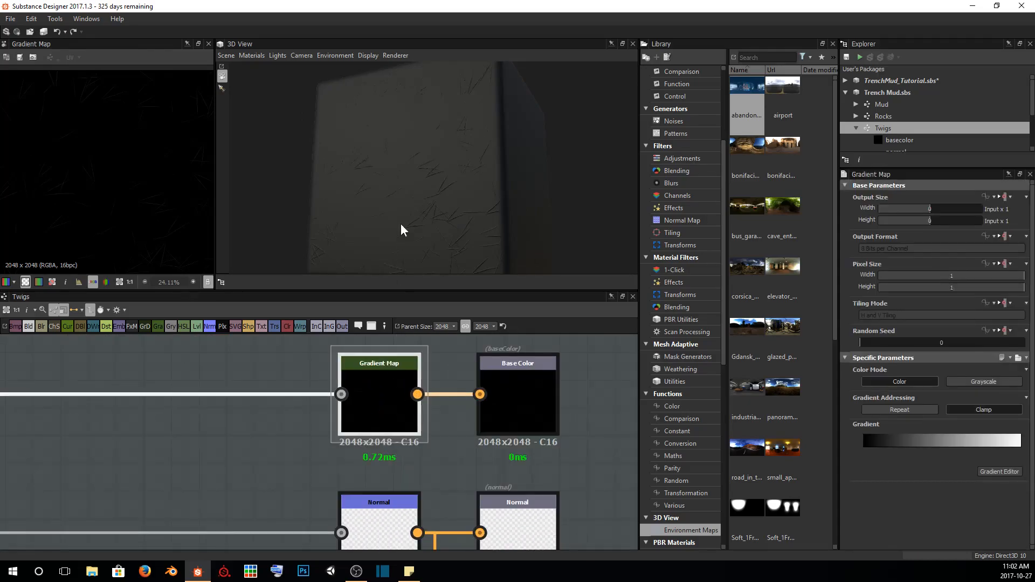
{"action": "left_click", "coordinate": [999, 472]}
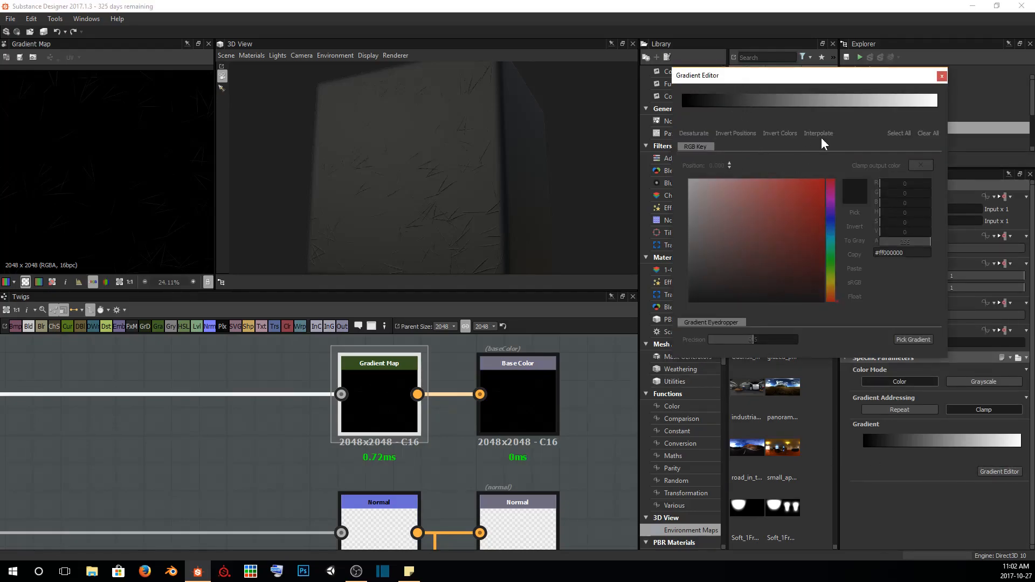
{"action": "left_click", "coordinate": [839, 107]}
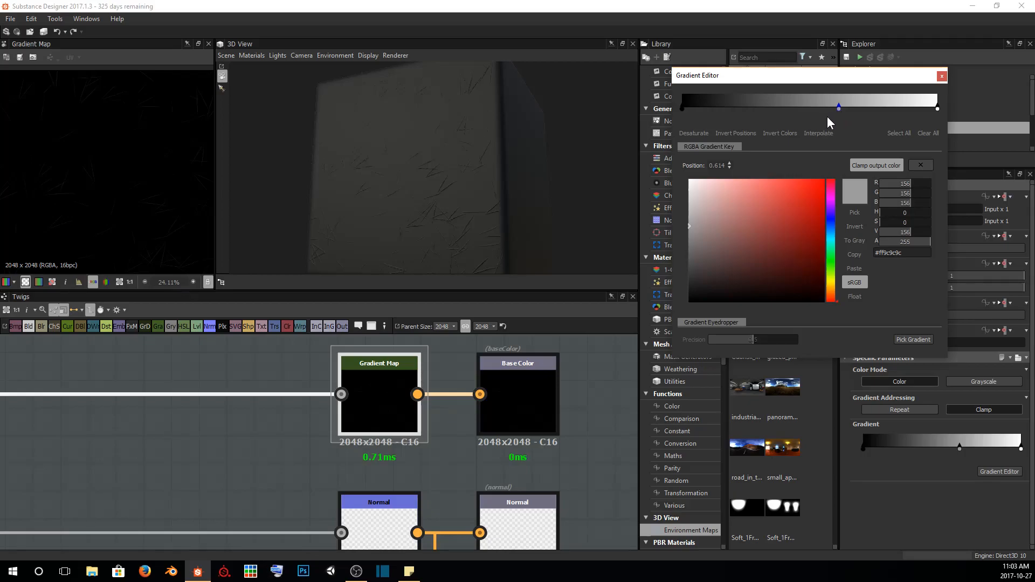
{"action": "key", "text": "Delete"}
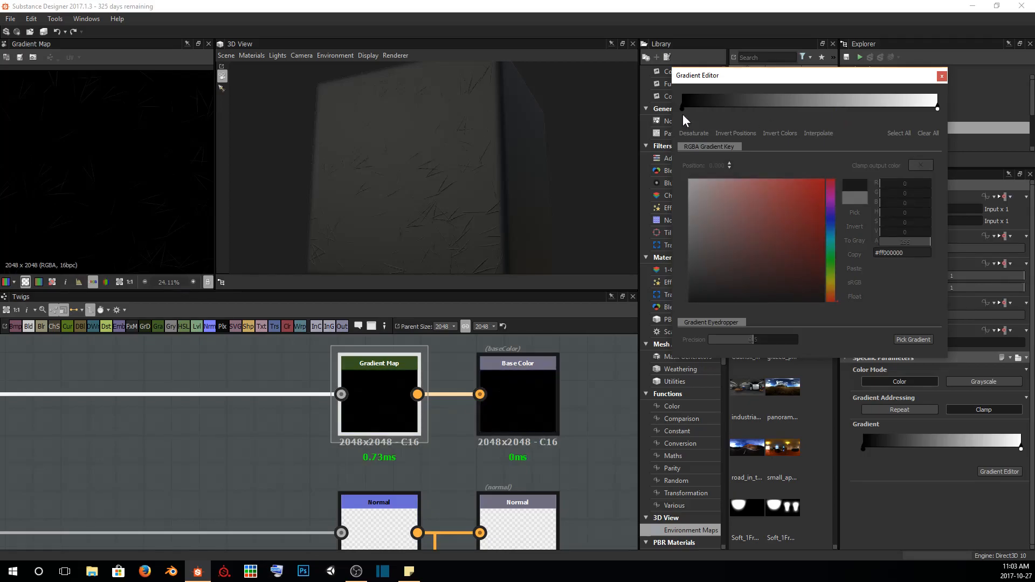
{"action": "scroll", "coordinate": [509, 180], "scroll_direction": "up", "scroll_amount": 3}
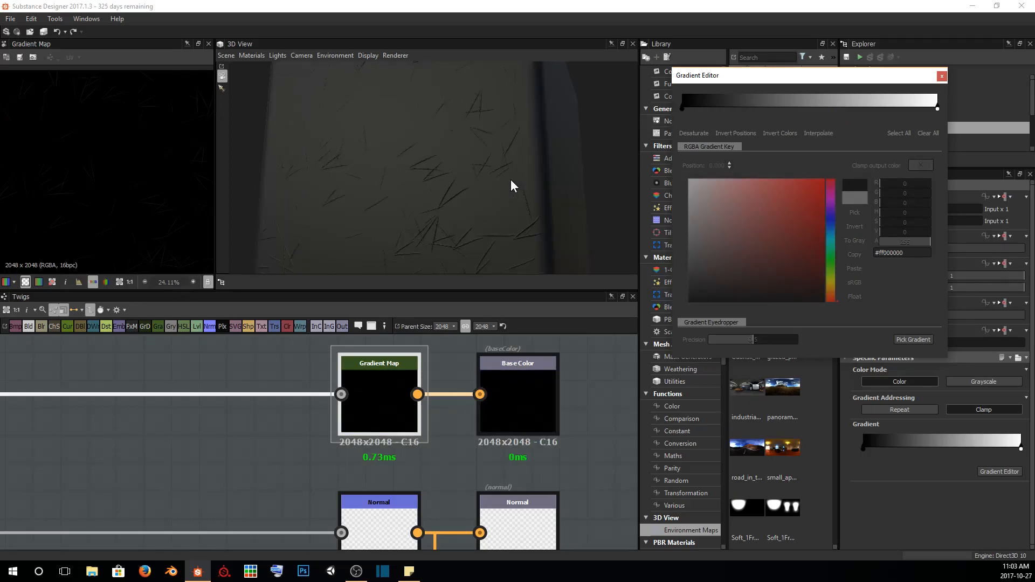
{"action": "left_click", "coordinate": [682, 108]}
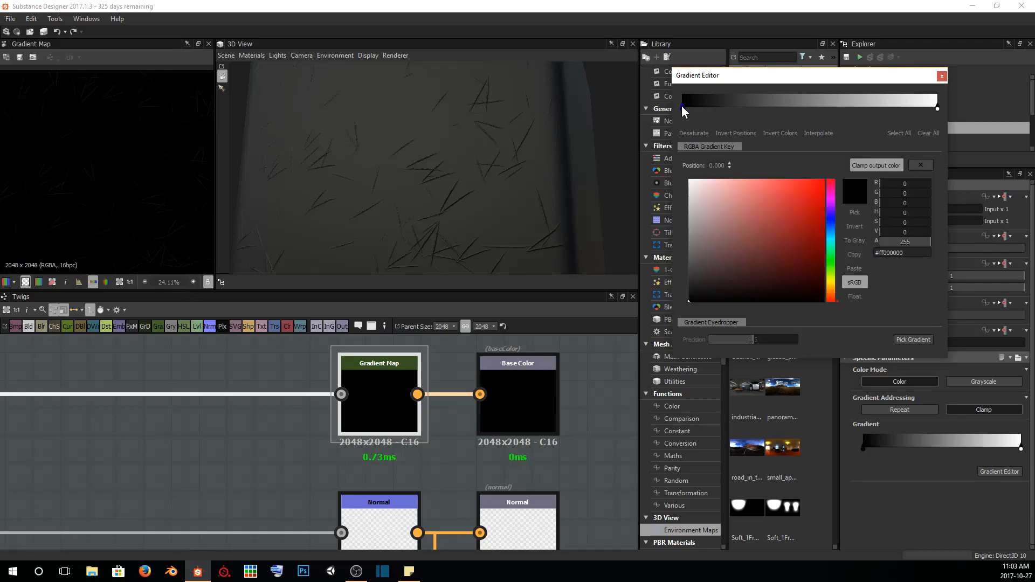
{"action": "left_click", "coordinate": [777, 108]}
{"action": "left_click_drag", "start_coordinate": [776, 108], "coordinate": [687, 110]}
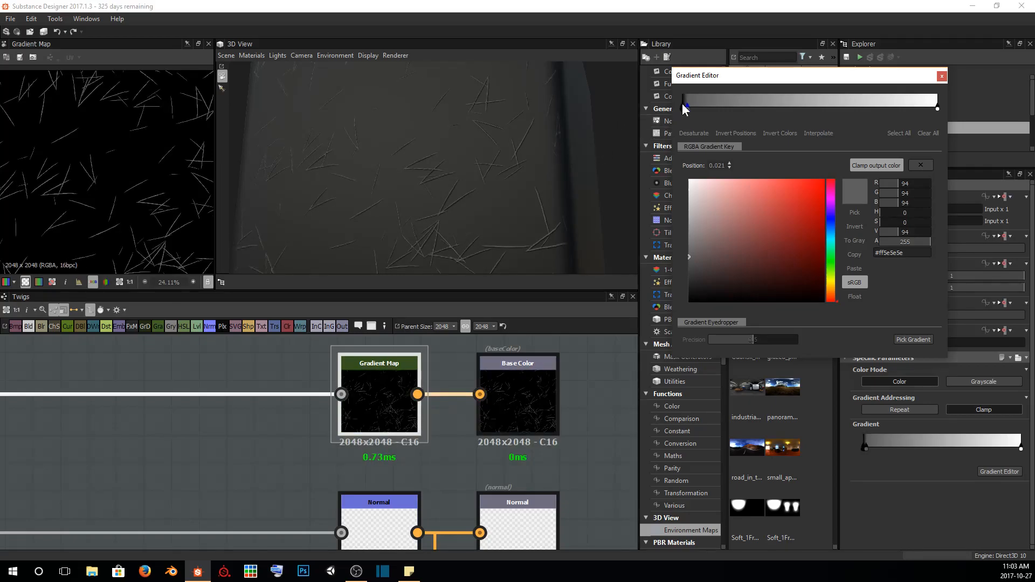
Set the gradient's first key at position 0.000 to white (255, 255, 255) and inspect the twigs on the 3D model
{"action": "left_click", "coordinate": [682, 109]}
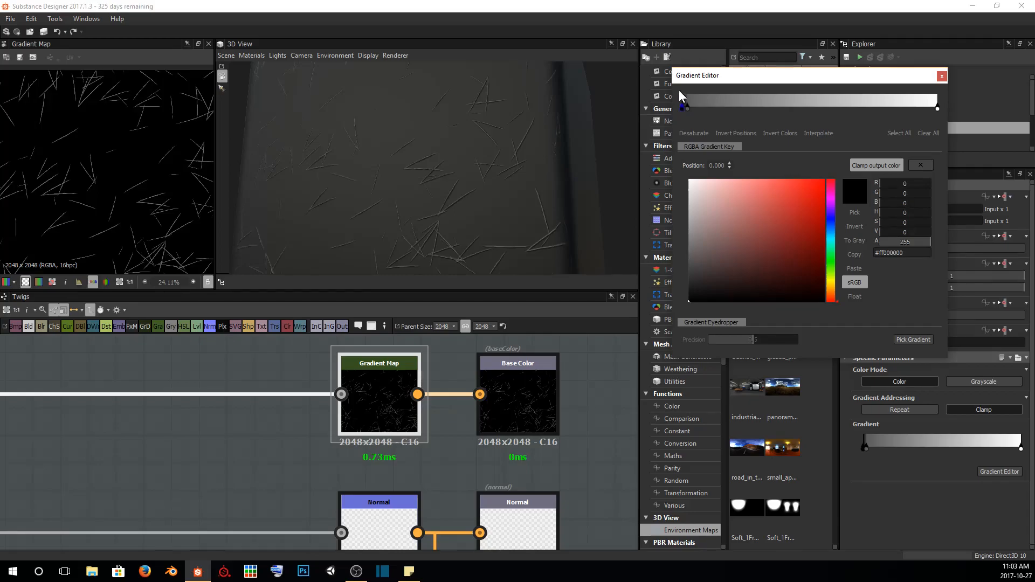
{"action": "left_click_drag", "start_coordinate": [730, 289], "coordinate": [612, 90]}
{"action": "left_click_drag", "start_coordinate": [517, 116], "coordinate": [453, 200]}
{"action": "left_click_drag", "start_coordinate": [484, 136], "coordinate": [477, 167]}
{"action": "scroll", "coordinate": [477, 172], "scroll_direction": "up", "scroll_amount": 3}
{"action": "scroll", "coordinate": [477, 171], "scroll_direction": "up", "scroll_amount": 8}
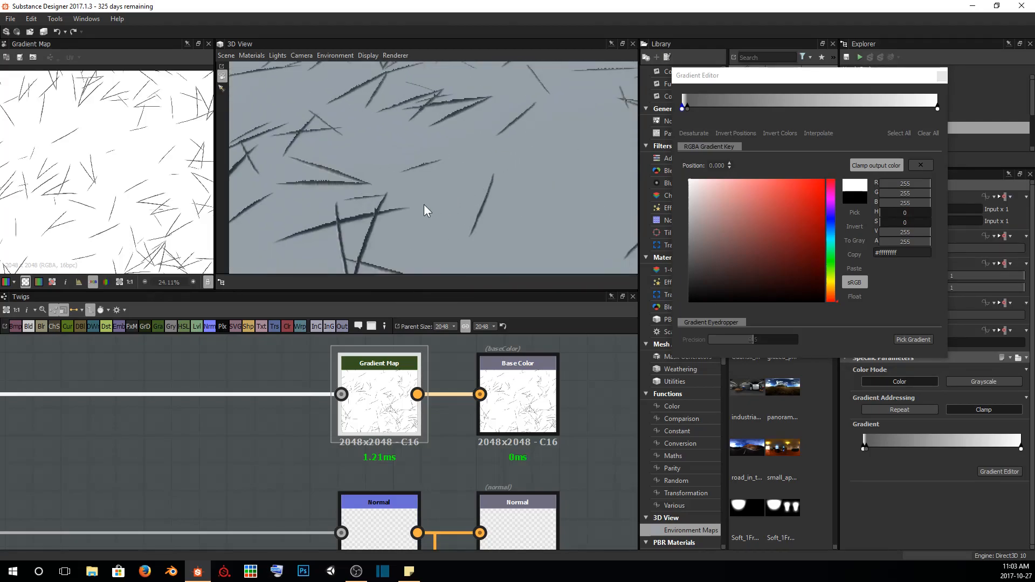
{"action": "scroll", "coordinate": [437, 125], "scroll_direction": "down", "scroll_amount": 5}
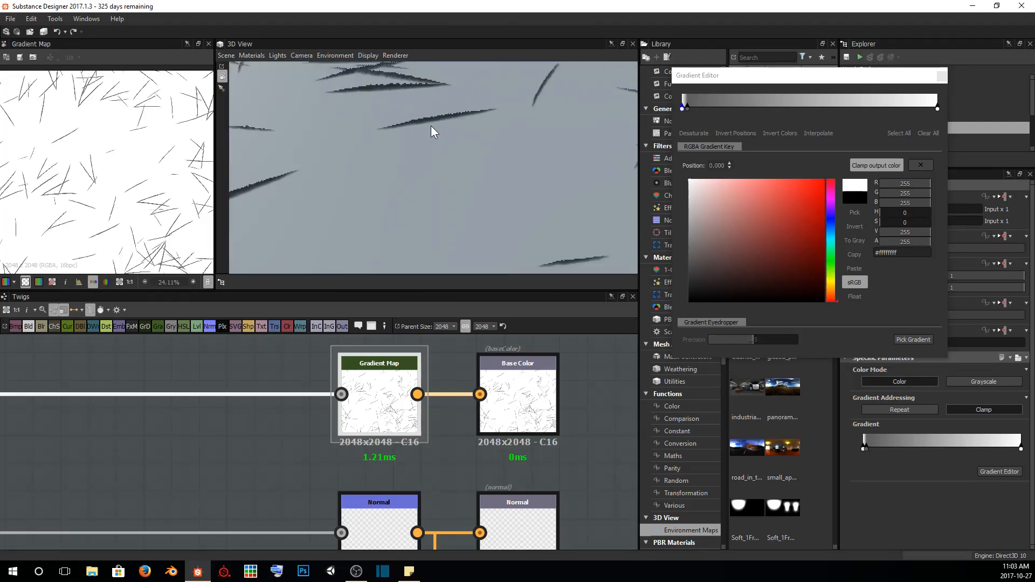
{"action": "left_click_drag", "start_coordinate": [404, 165], "coordinate": [422, 193]}
{"action": "scroll", "coordinate": [431, 176], "scroll_direction": "up", "scroll_amount": 6}
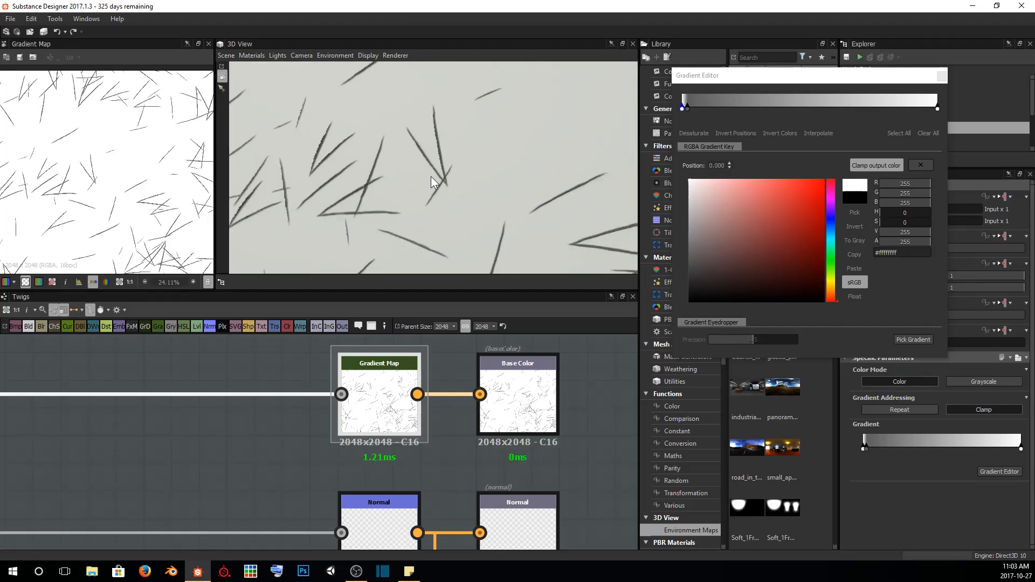
Recolor the gradient key at position 0.021 to dark brown (RGB 67, 48, 22)
{"action": "left_click", "coordinate": [686, 106]}
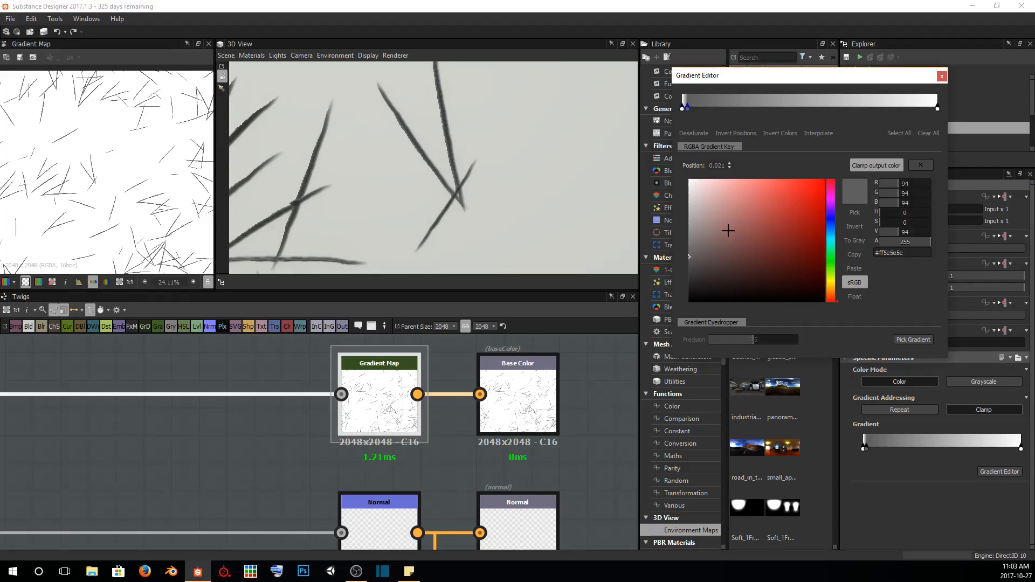
{"action": "left_click_drag", "start_coordinate": [830, 293], "coordinate": [830, 290]}
{"action": "left_click", "coordinate": [693, 255]}
{"action": "left_click_drag", "start_coordinate": [694, 254], "coordinate": [779, 270]}
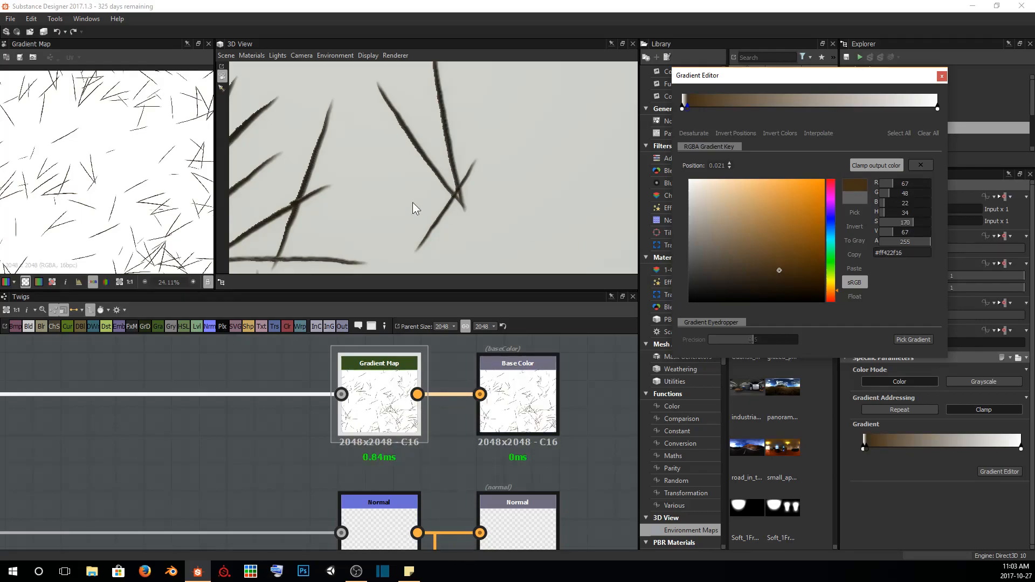
{"action": "scroll", "coordinate": [413, 204], "scroll_direction": "down", "scroll_amount": 1}
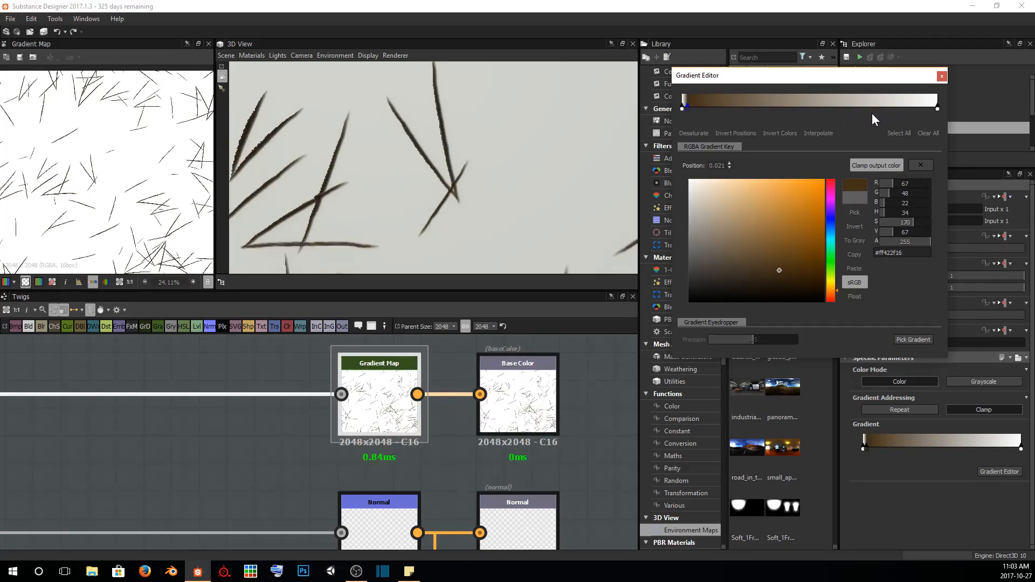
Add a gradient key at position 0.403 in medium brown (RGB 123, 81, 23) and check the twig color in the 3D view
{"action": "left_click", "coordinate": [784, 108]}
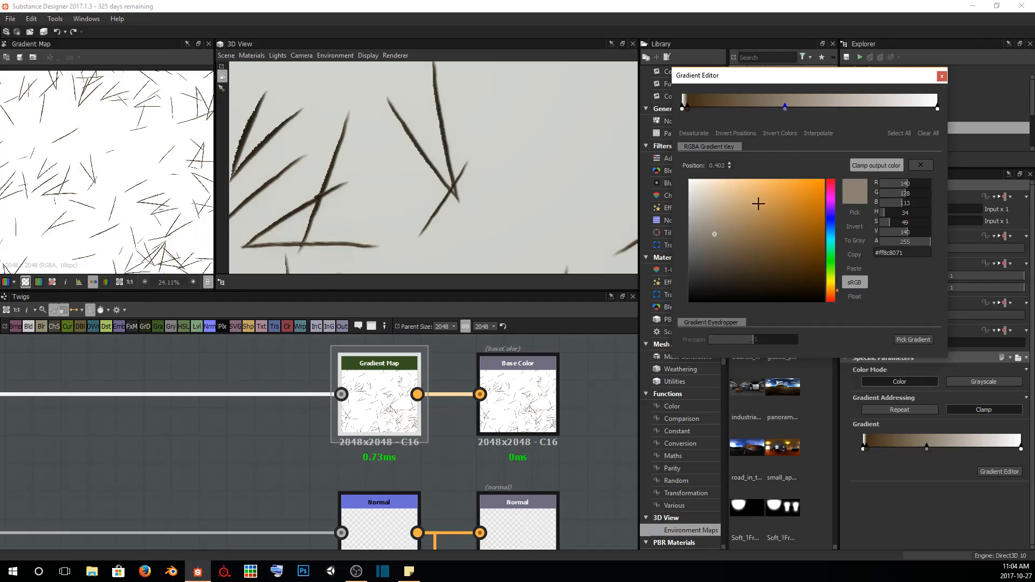
{"action": "mouse_move", "coordinate": [720, 237]}
{"action": "left_mouse_down"}
{"action": "mouse_move", "coordinate": [782, 254]}
{"action": "mouse_move", "coordinate": [799, 242]}
{"action": "left_mouse_up"}
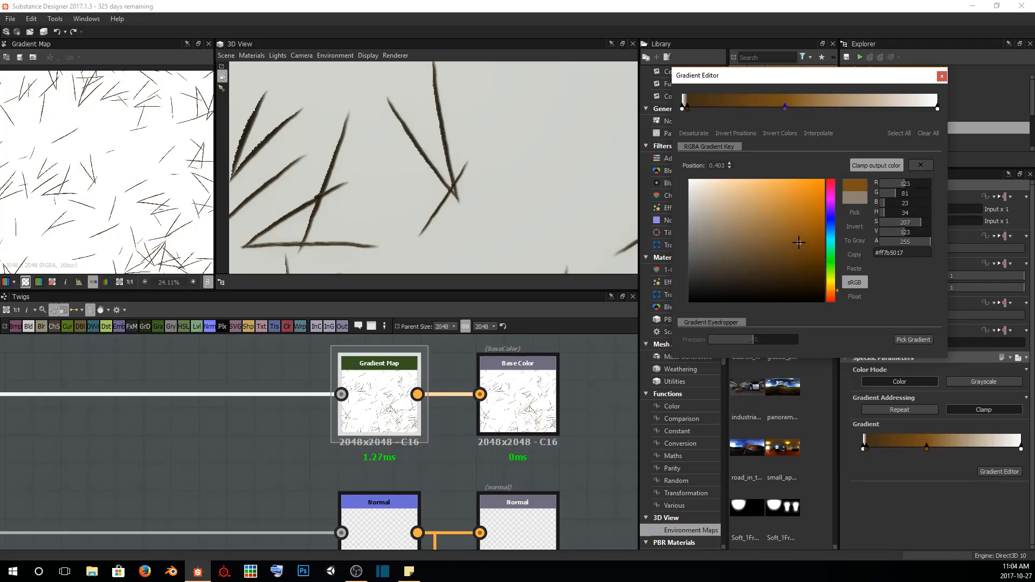
{"action": "scroll", "coordinate": [481, 170], "scroll_direction": "down", "scroll_amount": 5}
{"action": "left_click_drag", "start_coordinate": [509, 167], "coordinate": [364, 203]}
{"action": "scroll", "coordinate": [402, 204], "scroll_direction": "up", "scroll_amount": 5}
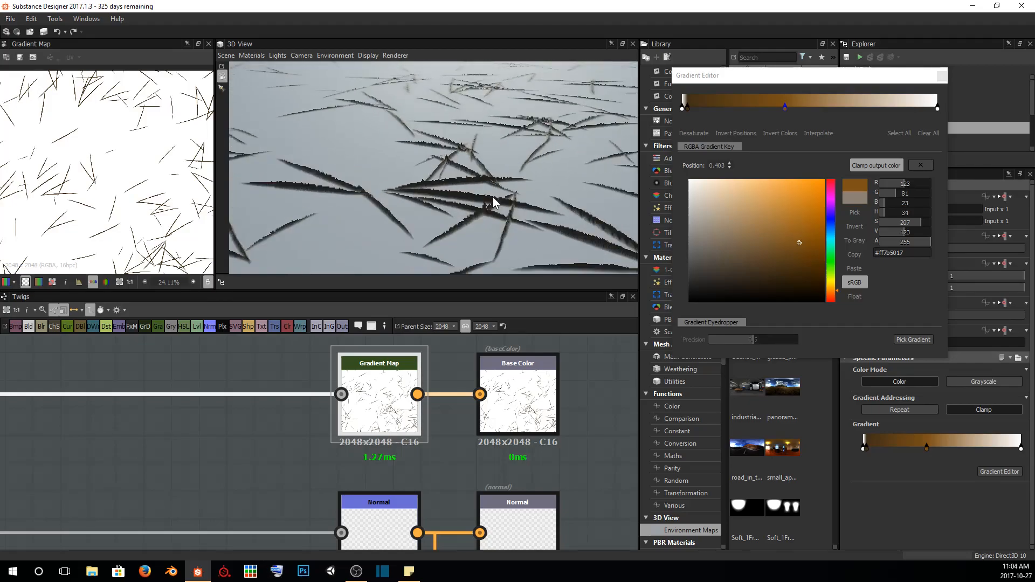
{"action": "scroll", "coordinate": [493, 197], "scroll_direction": "down", "scroll_amount": 1}
{"action": "mouse_move", "coordinate": [492, 196]}
{"action": "left_mouse_down"}
{"action": "mouse_move", "coordinate": [488, 219]}
{"action": "mouse_move", "coordinate": [510, 202]}
{"action": "left_mouse_up"}
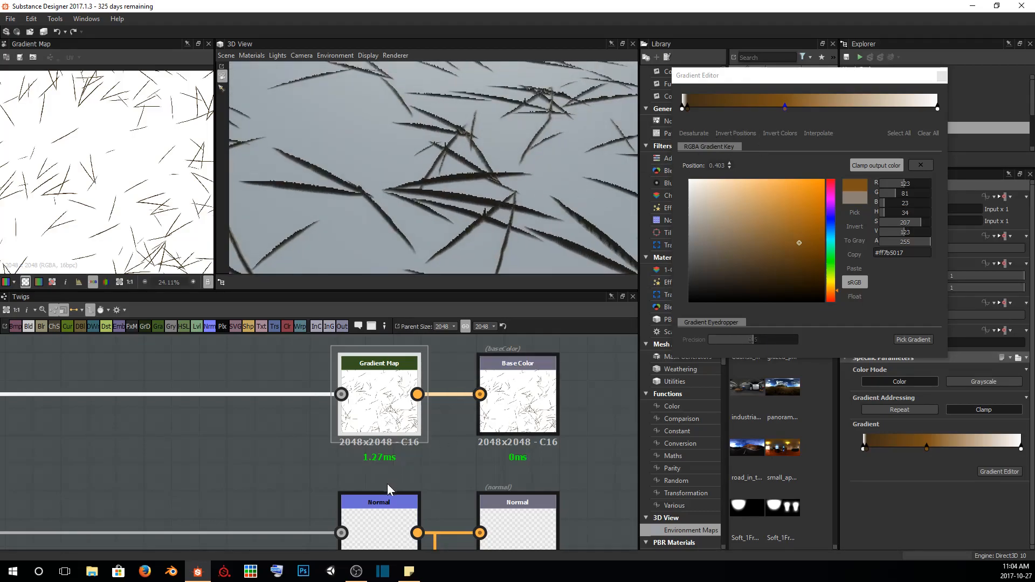
Add a gradient key at position 0.686 and color it light tan (RGB 188, 171, 138)
{"action": "left_click", "coordinate": [856, 106]}
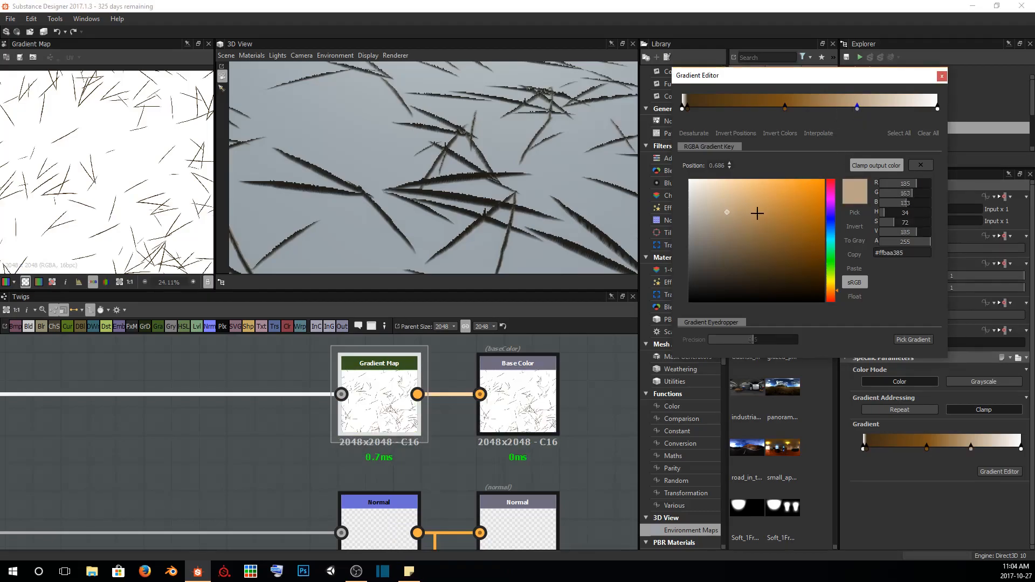
{"action": "left_click_drag", "start_coordinate": [829, 284], "coordinate": [834, 282]}
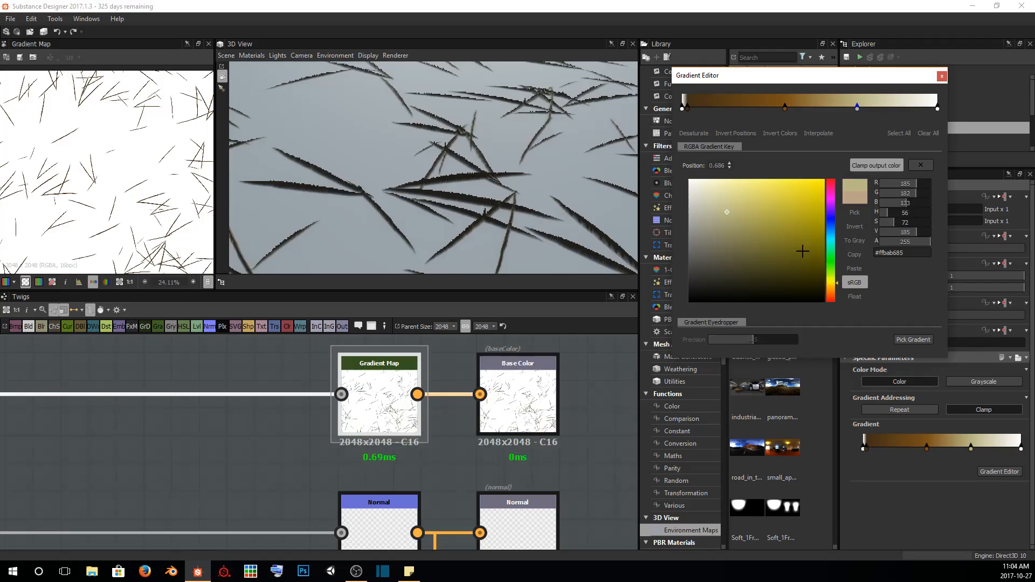
{"action": "left_click", "coordinate": [731, 199]}
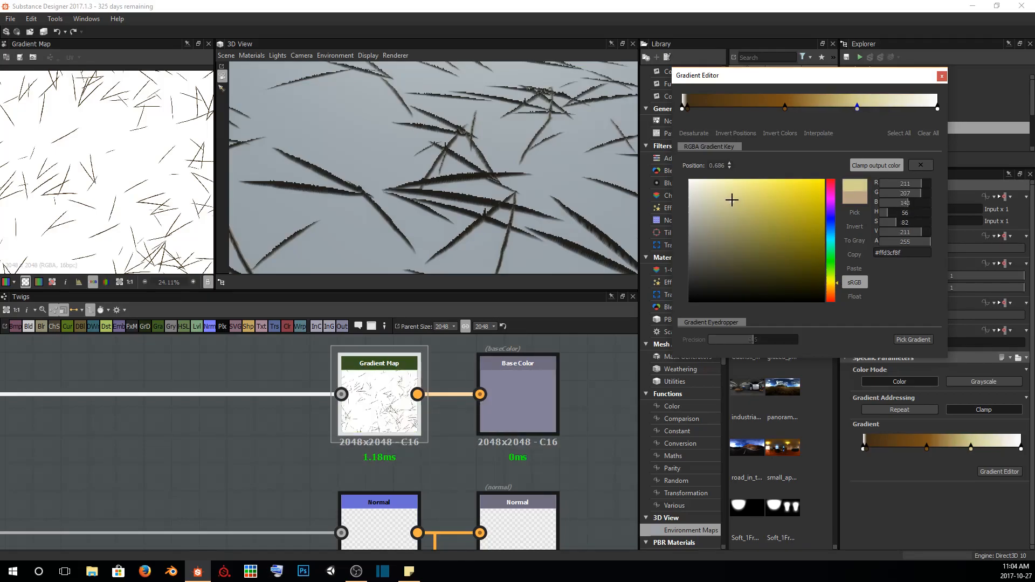
{"action": "left_click_drag", "start_coordinate": [723, 209], "coordinate": [724, 211]}
{"action": "left_click_drag", "start_coordinate": [836, 287], "coordinate": [833, 289]}
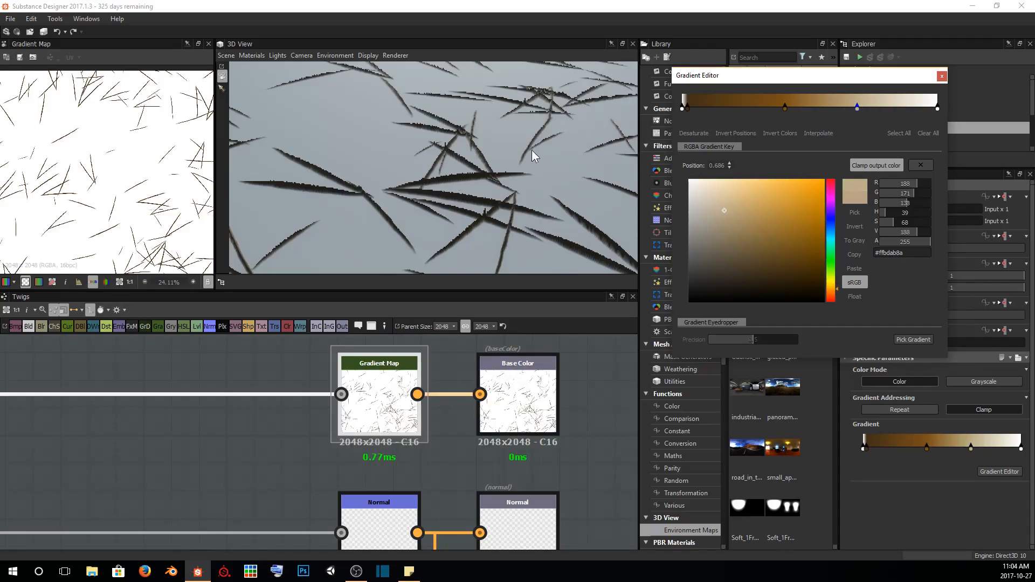
Inspect the twigs in the 3D view and recolor the end gradient key at position 1.000 to pale cream (RGB 230, 220, 186)
{"action": "left_click_drag", "start_coordinate": [314, 105], "coordinate": [402, 200]}
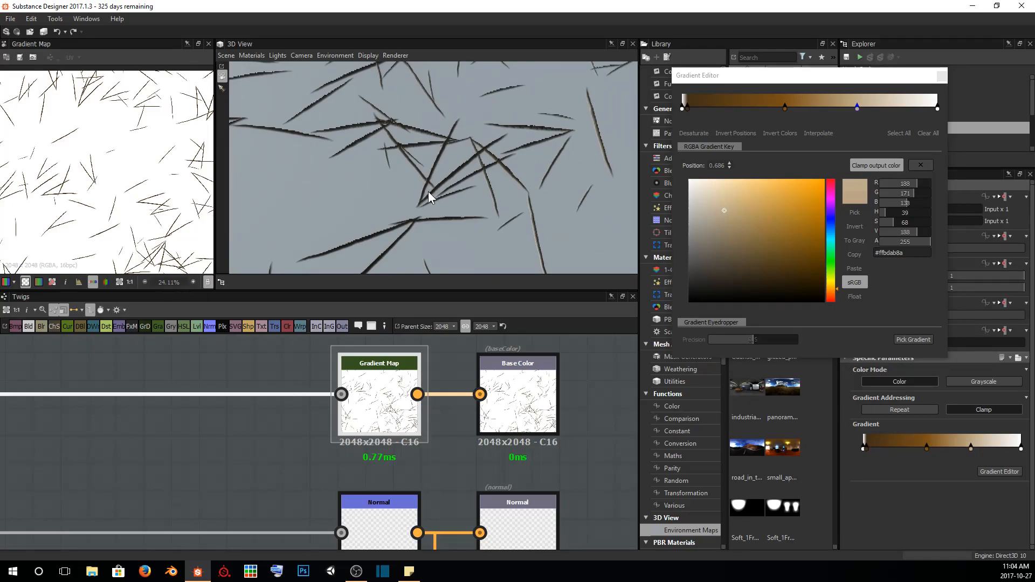
{"action": "scroll", "coordinate": [444, 166], "scroll_direction": "up", "scroll_amount": 3}
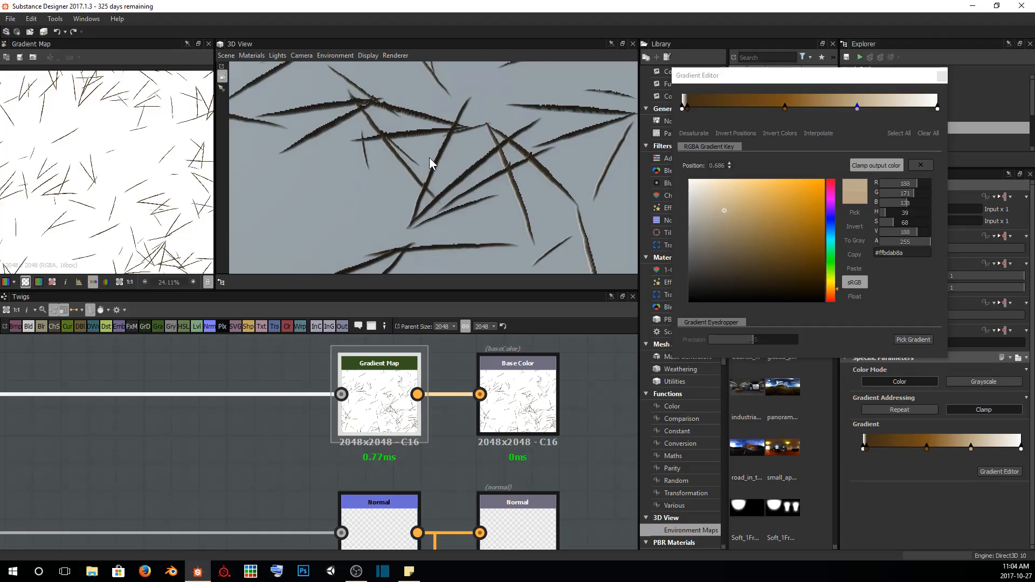
{"action": "scroll", "coordinate": [432, 169], "scroll_direction": "down", "scroll_amount": 4}
{"action": "left_click_drag", "start_coordinate": [433, 161], "coordinate": [374, 157]}
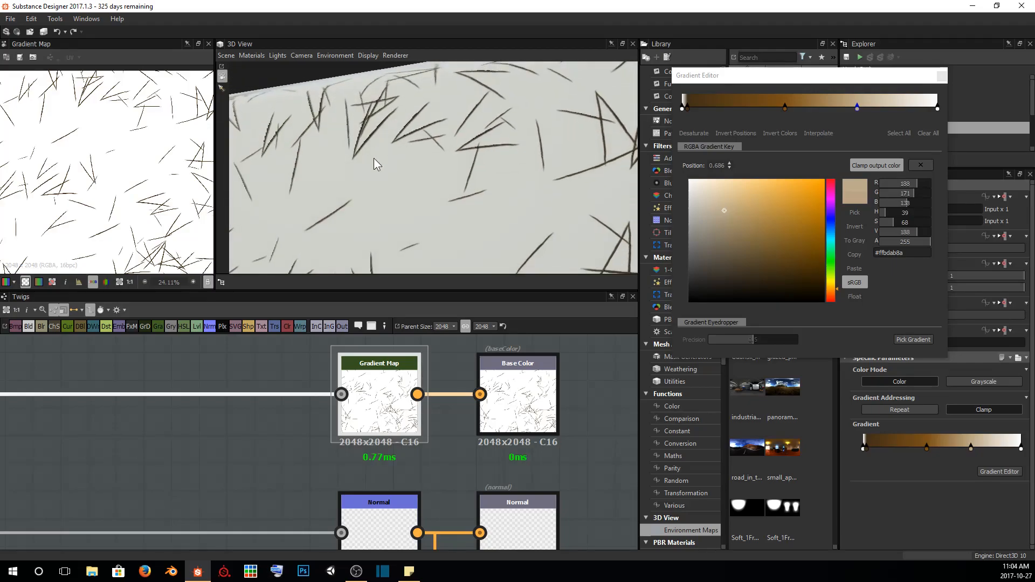
{"action": "scroll", "coordinate": [398, 127], "scroll_direction": "up", "scroll_amount": 4}
{"action": "middle_click_drag", "start_coordinate": [398, 127], "coordinate": [452, 171]}
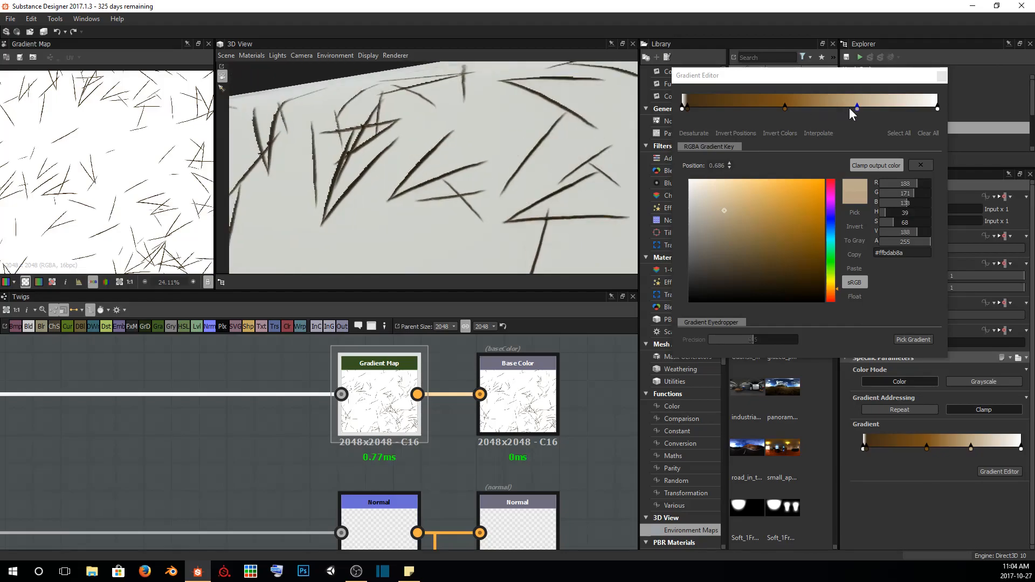
{"action": "left_click", "coordinate": [937, 108]}
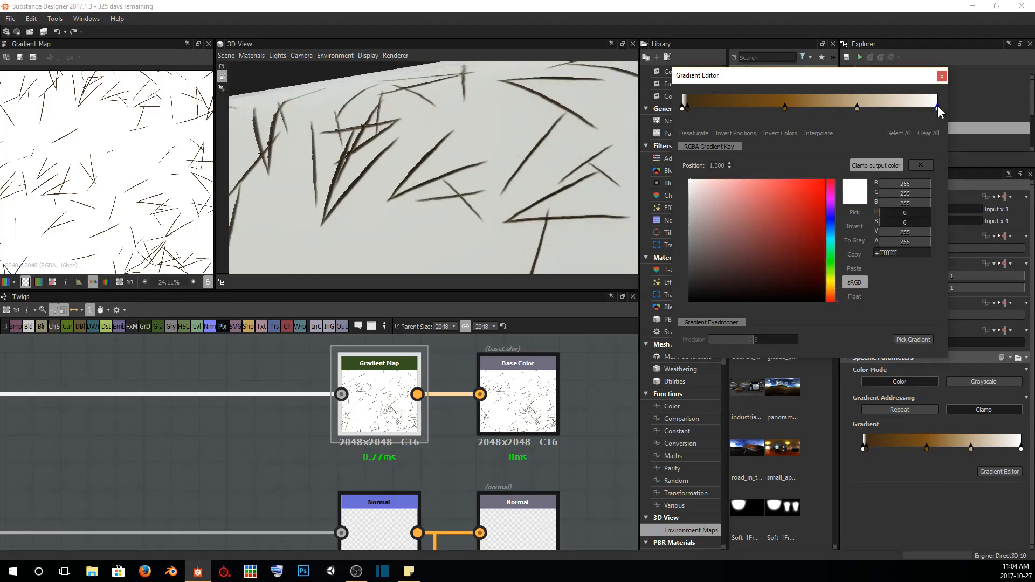
{"action": "left_click", "coordinate": [831, 284]}
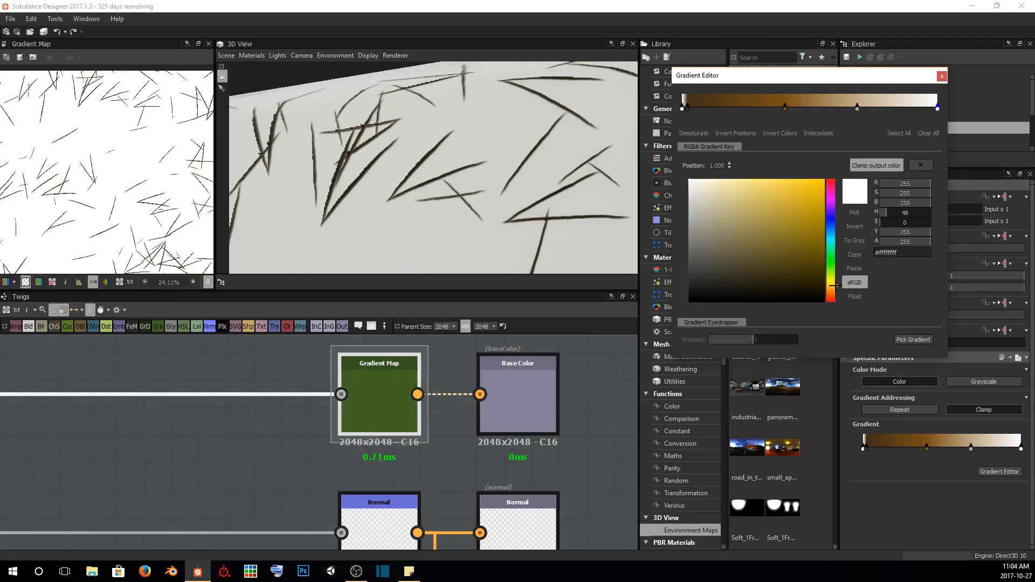
{"action": "left_click_drag", "start_coordinate": [757, 238], "coordinate": [714, 191]}
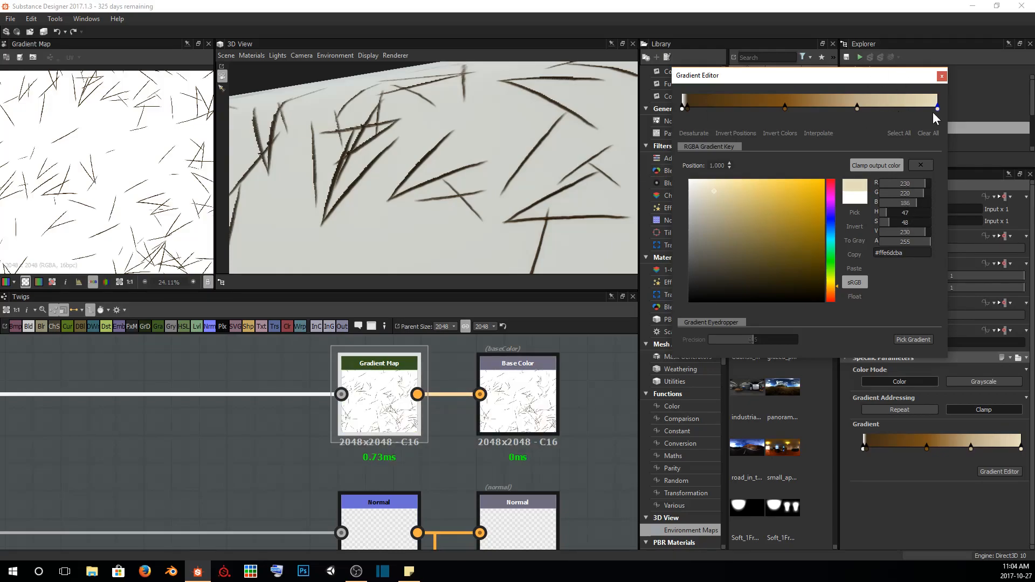
Shift the brown, tan and cream gradient keys together toward the dark end, placing the cream key at position 0.371
{"action": "left_click_drag", "start_coordinate": [937, 108], "coordinate": [776, 108]}
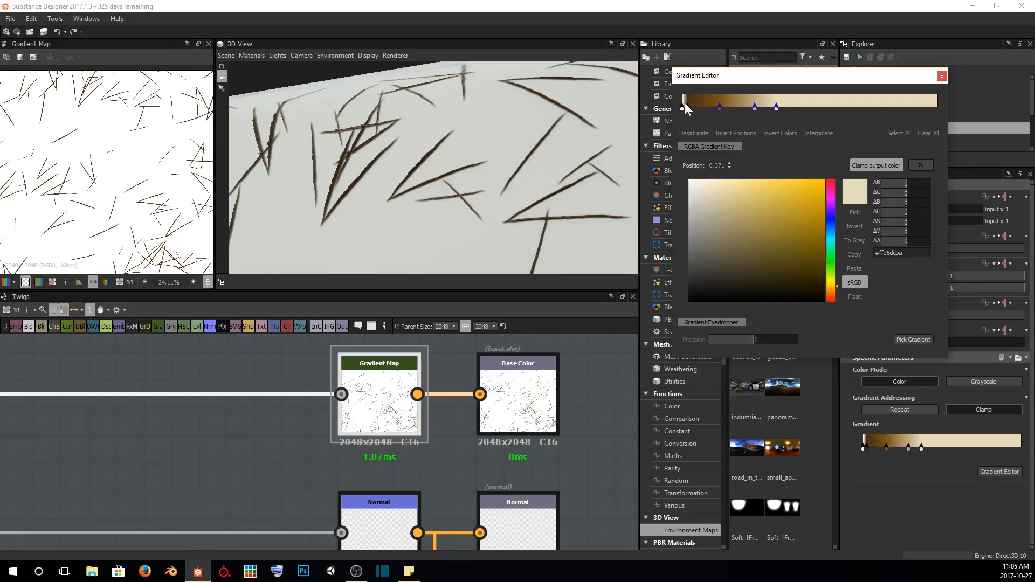
{"action": "scroll", "coordinate": [434, 192], "scroll_direction": "up", "scroll_amount": 2}
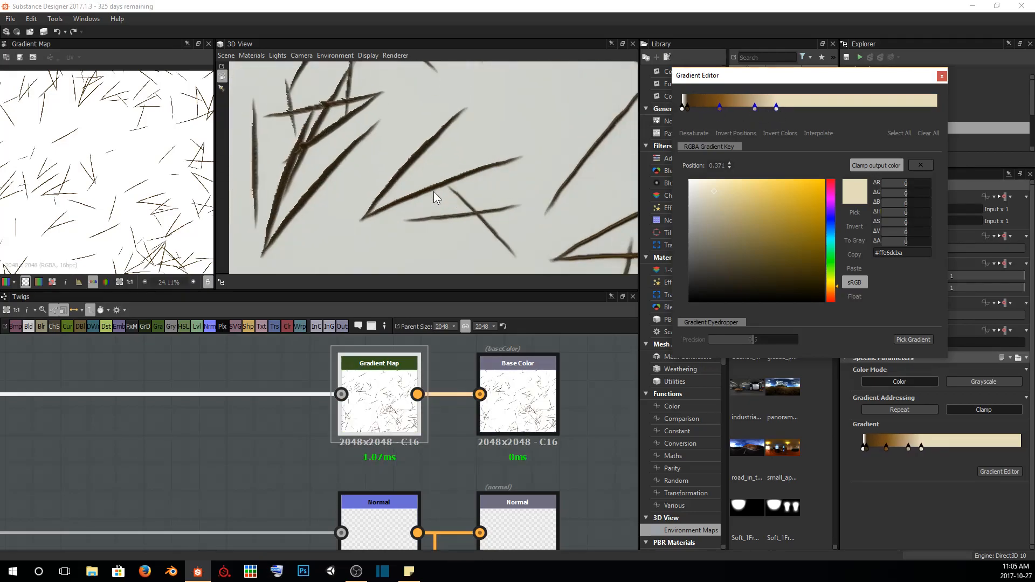
Preview the Blend node that combines the tile samplers and examine the brightness of its grayscale twigs up close
{"action": "middle_click_drag", "start_coordinate": [34, 430], "coordinate": [282, 400]}
{"action": "scroll", "coordinate": [283, 399], "scroll_direction": "down", "scroll_amount": 3}
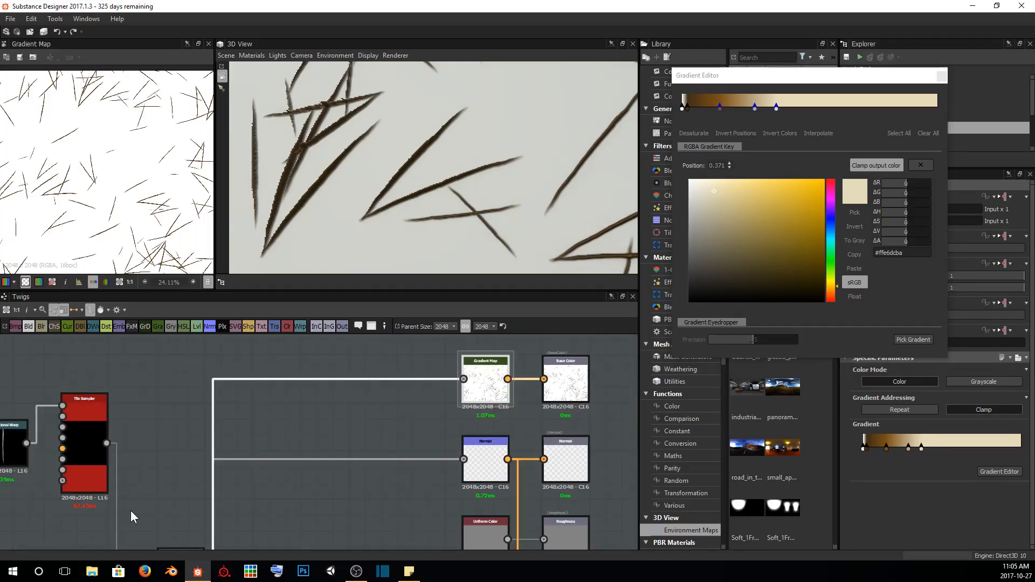
{"action": "middle_click_drag", "start_coordinate": [157, 499], "coordinate": [174, 412]}
{"action": "left_click", "coordinate": [188, 478]}
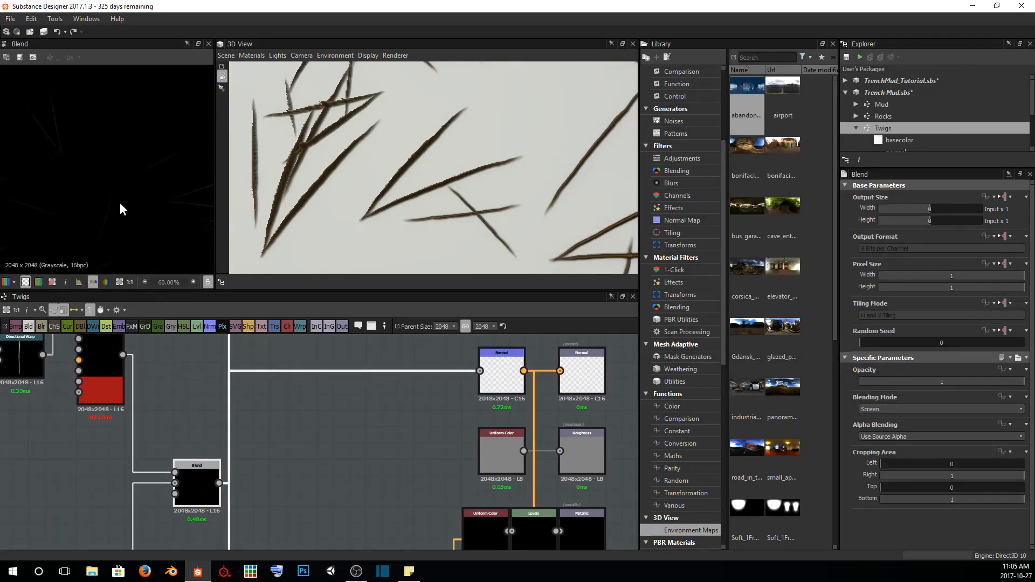
{"action": "scroll", "coordinate": [157, 181], "scroll_direction": "up", "scroll_amount": 3}
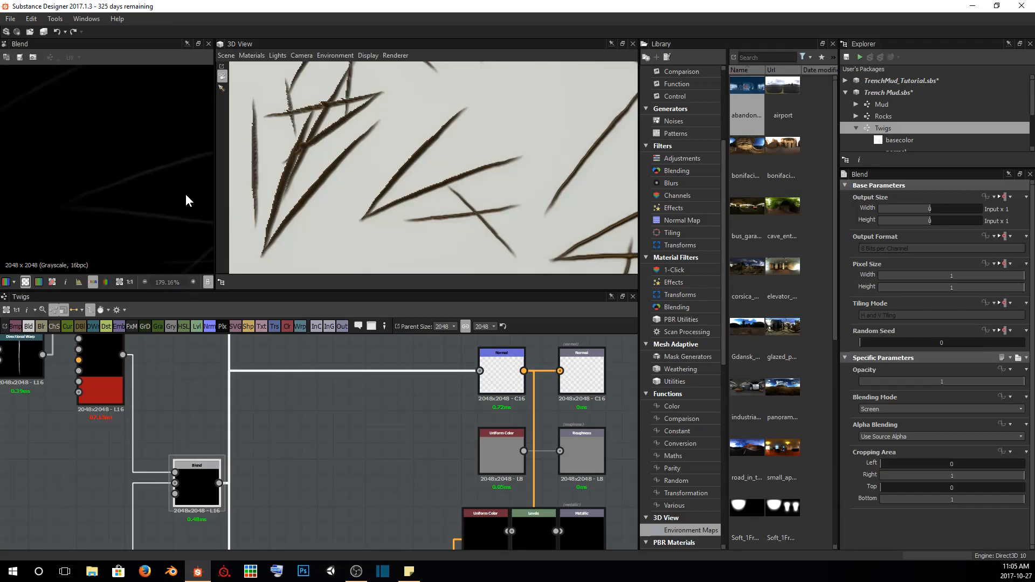
{"action": "middle_click_drag", "start_coordinate": [142, 142], "coordinate": [187, 115]}
{"action": "middle_click_drag", "start_coordinate": [126, 160], "coordinate": [182, 107]}
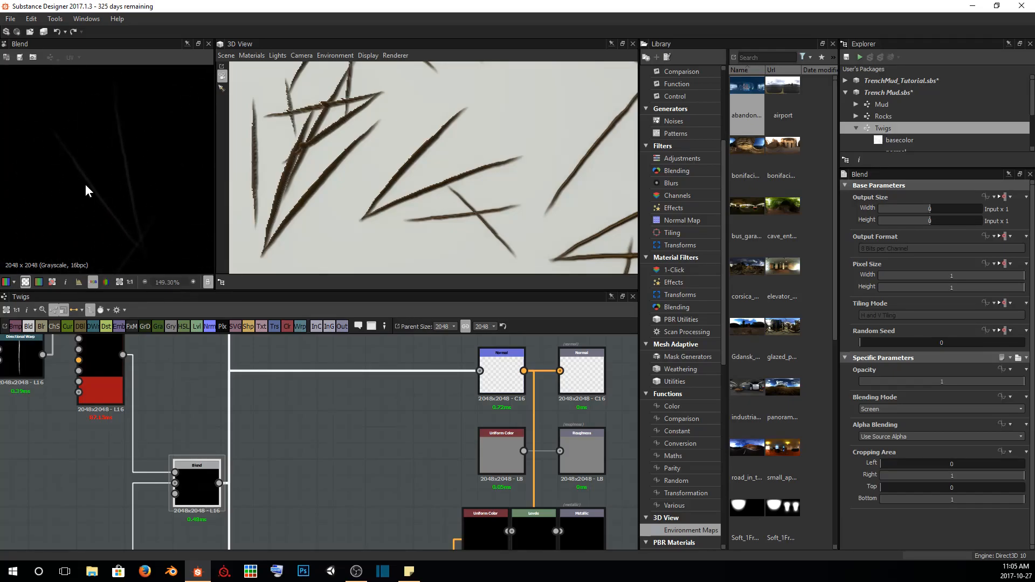
Insert a Levels node on the link between the Blend node and the Gradient Map, and align it beside the Gradient Map
{"action": "middle_click_drag", "start_coordinate": [351, 408], "coordinate": [316, 483]}
{"action": "left_click", "coordinate": [347, 364]}
{"action": "key", "text": "space"}
{"action": "type", "text": "lev"}
{"action": "key", "text": "Return"}
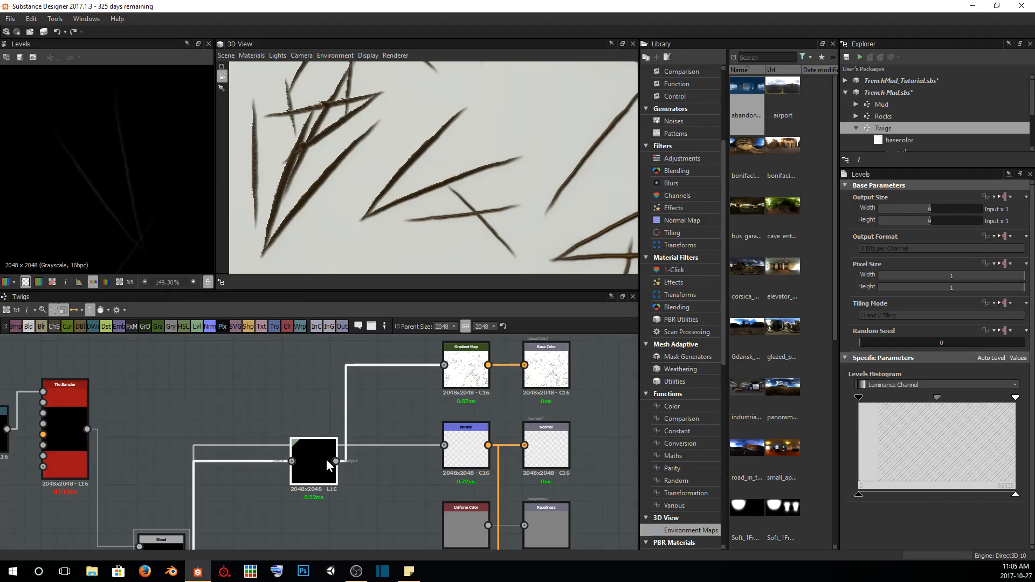
{"action": "left_click_drag", "start_coordinate": [324, 471], "coordinate": [348, 374]}
Lower the Levels node's input white point to near the black end to brighten the twigs, and check the colors in 3D
{"action": "left_click_drag", "start_coordinate": [1015, 401], "coordinate": [888, 407]}
{"action": "left_click_drag", "start_coordinate": [351, 176], "coordinate": [434, 175]}
{"action": "scroll", "coordinate": [428, 205], "scroll_direction": "up", "scroll_amount": 3}
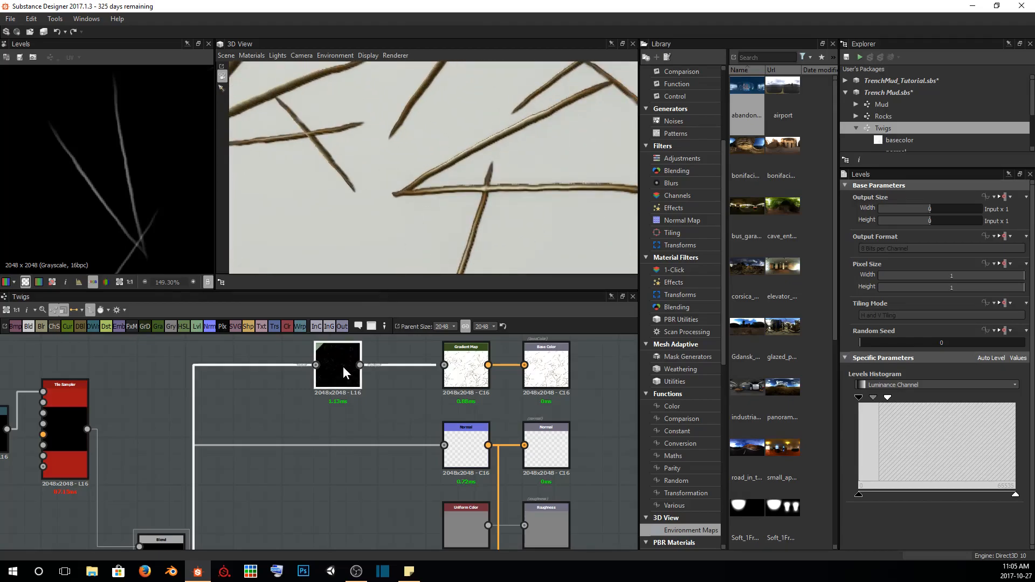
{"action": "left_click_drag", "start_coordinate": [887, 397], "coordinate": [872, 396]}
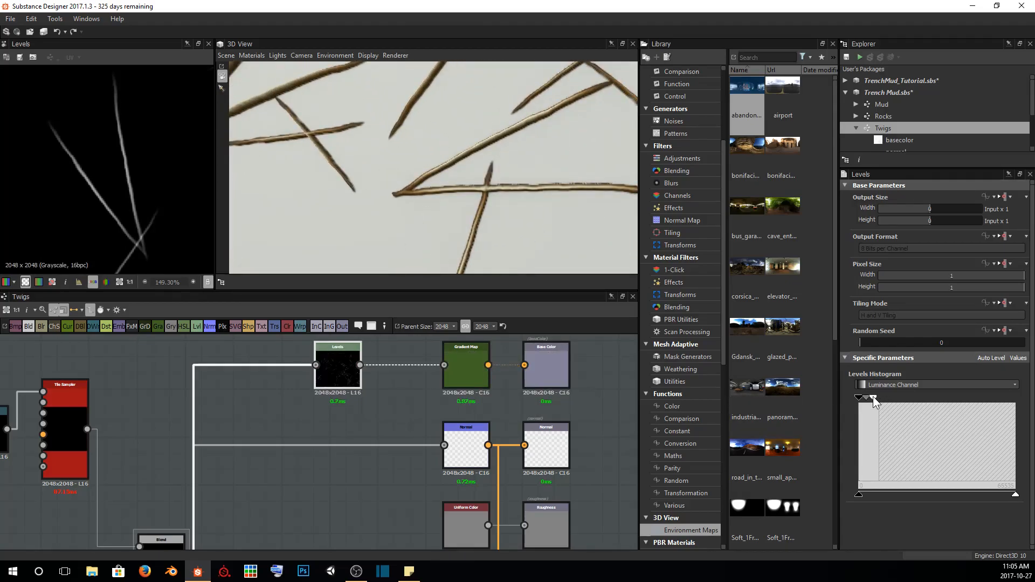
{"action": "mouse_move", "coordinate": [506, 196]}
{"action": "left_mouse_down"}
{"action": "mouse_move", "coordinate": [485, 185]}
{"action": "mouse_move", "coordinate": [502, 144]}
{"action": "mouse_move", "coordinate": [488, 153]}
{"action": "mouse_move", "coordinate": [481, 138]}
{"action": "mouse_move", "coordinate": [512, 180]}
{"action": "left_mouse_up"}
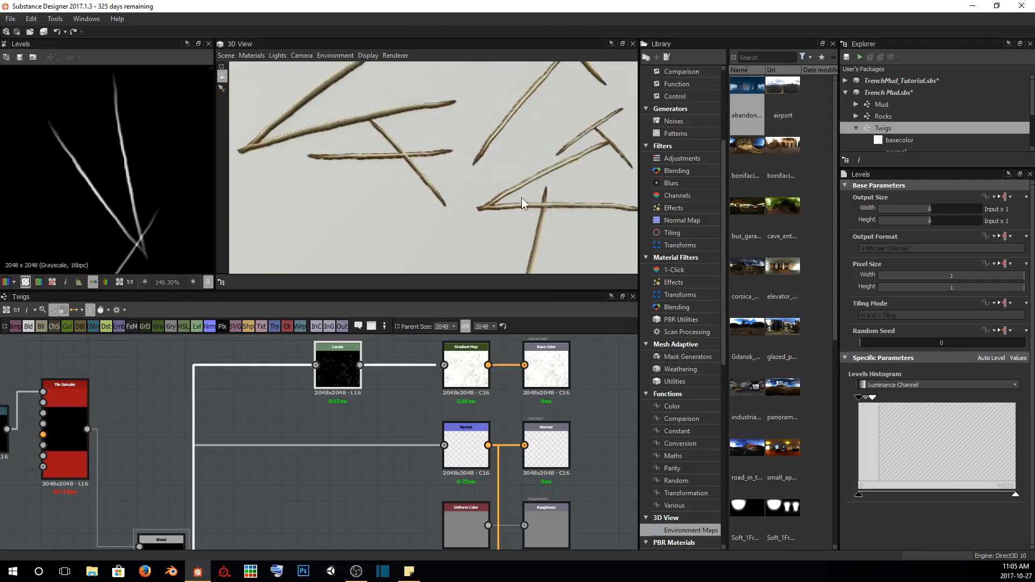
Reopen the Gradient Map's gradient and shift its brown, tan and cream keys toward the light end, with the cream key at position 0.774
{"action": "left_click", "coordinate": [475, 377]}
{"action": "left_click", "coordinate": [997, 472]}
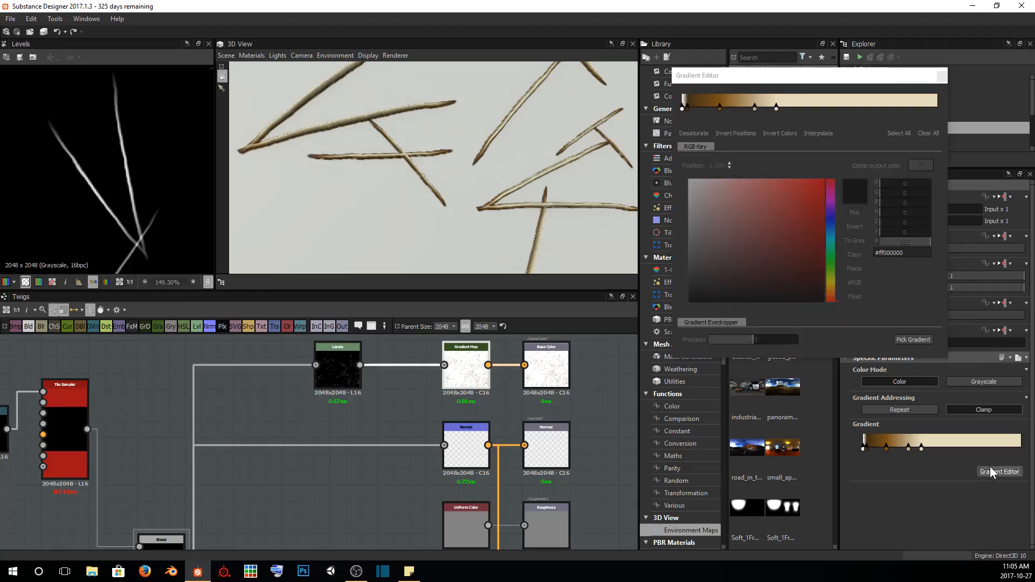
{"action": "left_click_drag", "start_coordinate": [706, 118], "coordinate": [883, 116]}
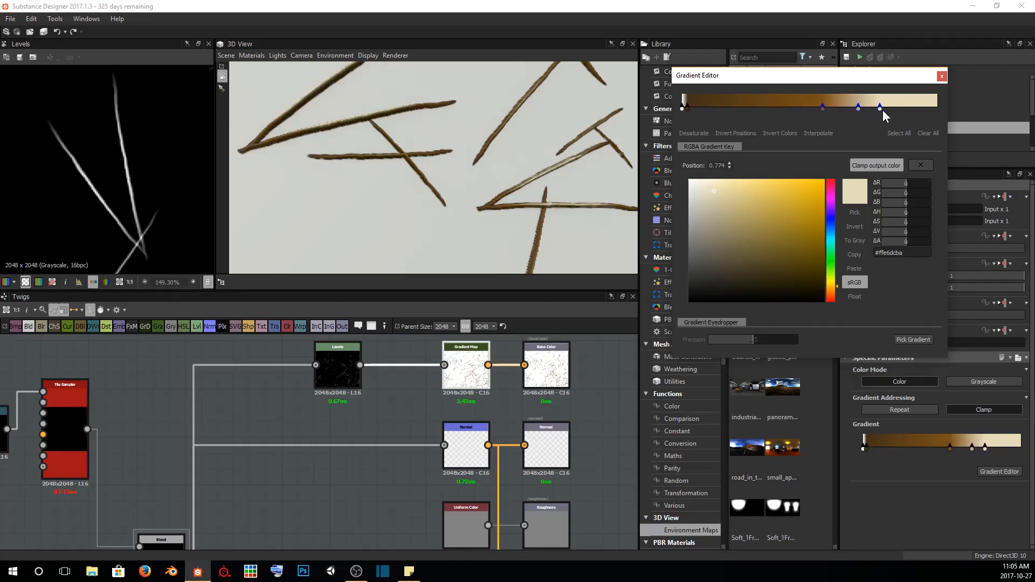
Move the medium brown key back toward the dark end and the tan key to position 0.549, checking the twigs in 3D
{"action": "left_click", "coordinate": [823, 108]}
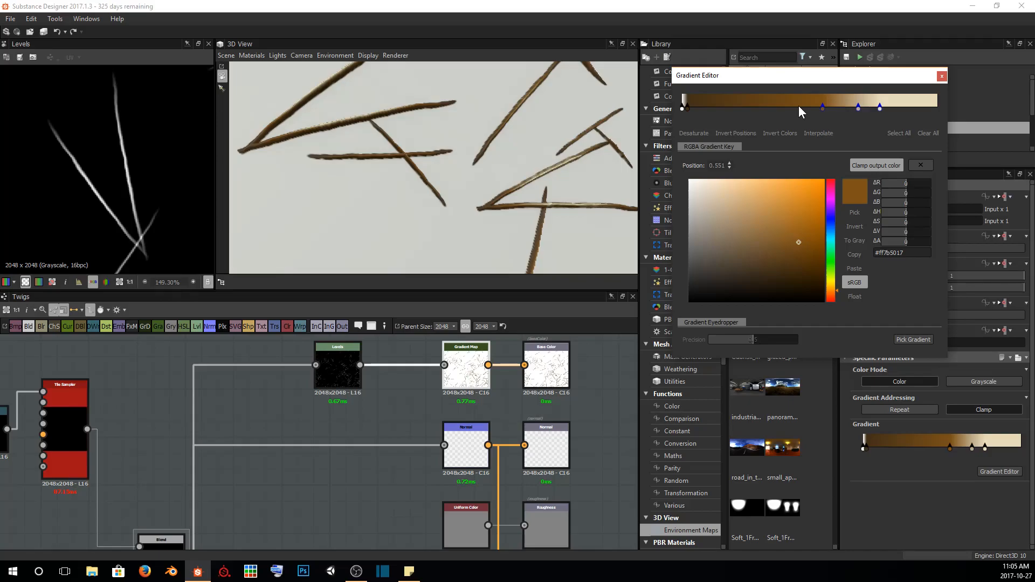
{"action": "left_click_drag", "start_coordinate": [823, 112], "coordinate": [766, 109]}
{"action": "left_click_drag", "start_coordinate": [858, 109], "coordinate": [822, 105]}
{"action": "scroll", "coordinate": [525, 163], "scroll_direction": "down", "scroll_amount": 3}
{"action": "left_click_drag", "start_coordinate": [427, 141], "coordinate": [512, 172]}
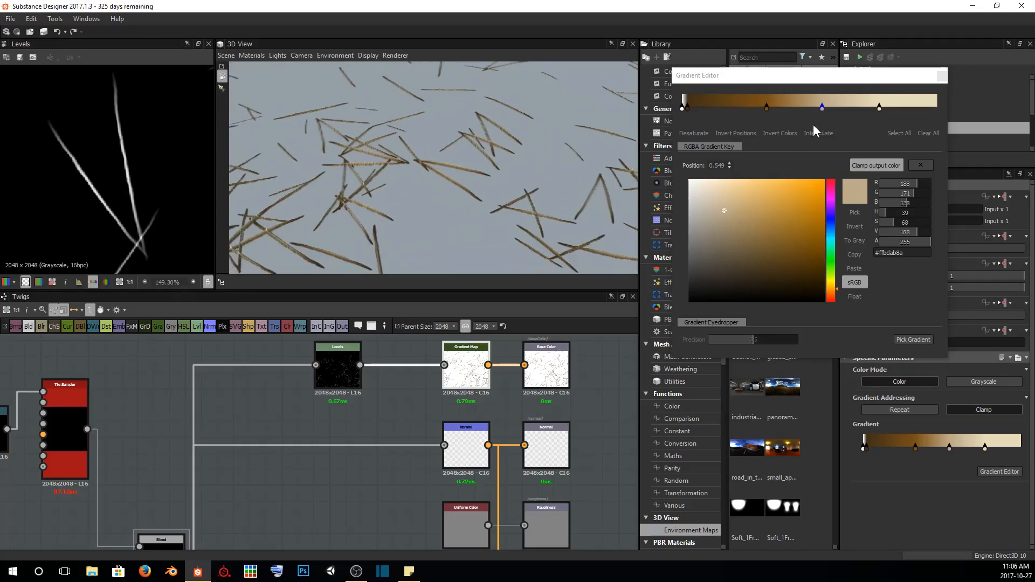
Move the cream key close to the light end and the tan key to position 0.808, and close the gradient after checking the model
{"action": "left_click_drag", "start_coordinate": [879, 108], "coordinate": [920, 109]}
{"action": "left_click_drag", "start_coordinate": [821, 110], "coordinate": [890, 116]}
{"action": "left_click_drag", "start_coordinate": [600, 153], "coordinate": [419, 173]}
{"action": "mouse_move", "coordinate": [463, 218]}
{"action": "left_mouse_down"}
{"action": "mouse_move", "coordinate": [505, 220]}
{"action": "mouse_move", "coordinate": [461, 170]}
{"action": "mouse_move", "coordinate": [474, 208]}
{"action": "mouse_move", "coordinate": [485, 194]}
{"action": "mouse_move", "coordinate": [472, 181]}
{"action": "mouse_move", "coordinate": [498, 205]}
{"action": "mouse_move", "coordinate": [491, 172]}
{"action": "mouse_move", "coordinate": [501, 203]}
{"action": "mouse_move", "coordinate": [440, 176]}
{"action": "mouse_move", "coordinate": [476, 153]}
{"action": "mouse_move", "coordinate": [478, 183]}
{"action": "left_mouse_up"}
{"action": "left_click_drag", "start_coordinate": [499, 114], "coordinate": [478, 141]}
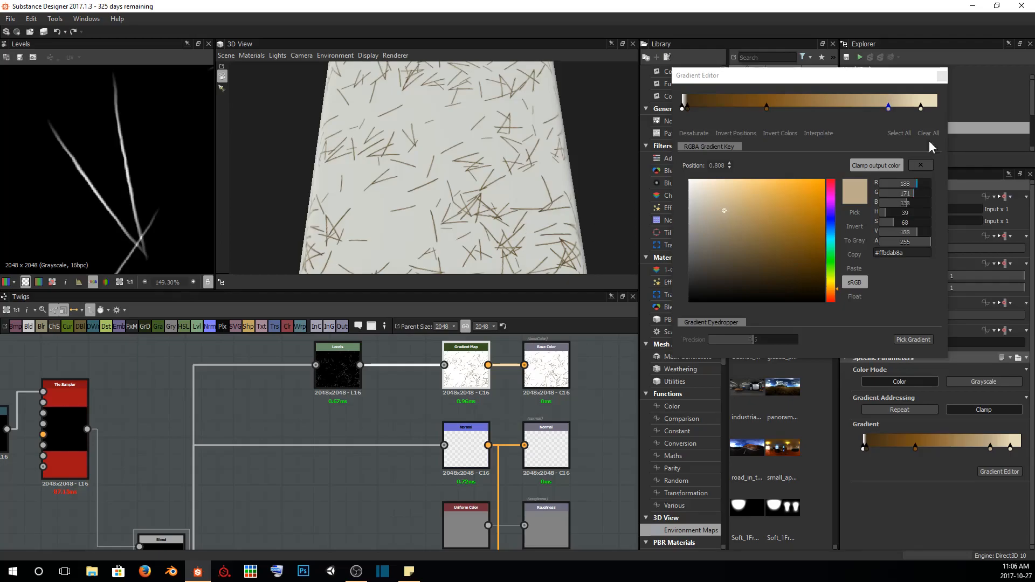
{"action": "left_click", "coordinate": [942, 76]}
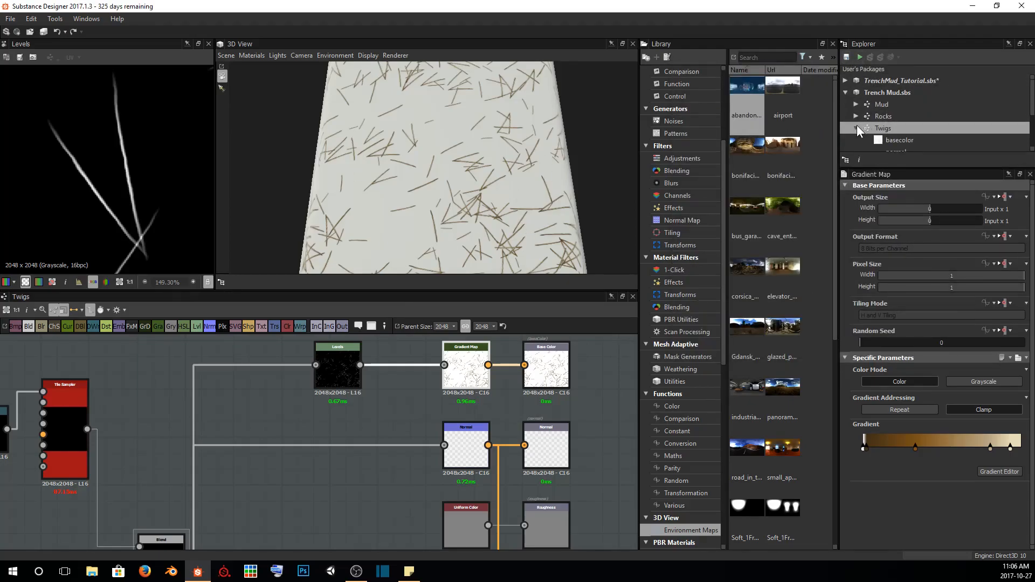
Set the Uniform Color feeding the Roughness output to a grayscale luminance of 55 and check the twigs' gloss on the model
{"action": "scroll", "coordinate": [407, 405], "scroll_direction": "down", "scroll_amount": 2}
{"action": "middle_click_drag", "start_coordinate": [410, 472], "coordinate": [359, 452]}
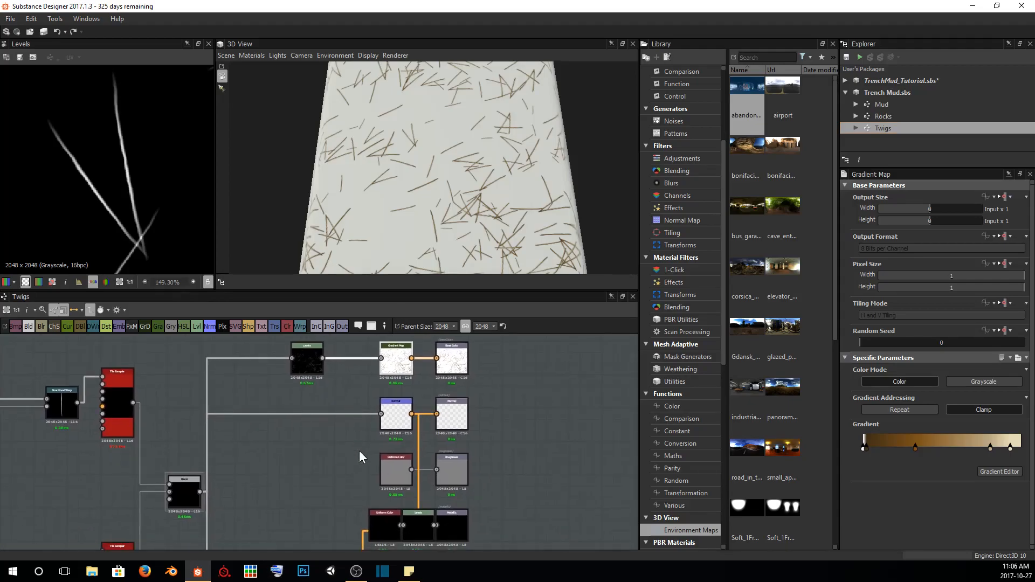
{"action": "scroll", "coordinate": [360, 452], "scroll_direction": "up", "scroll_amount": 2}
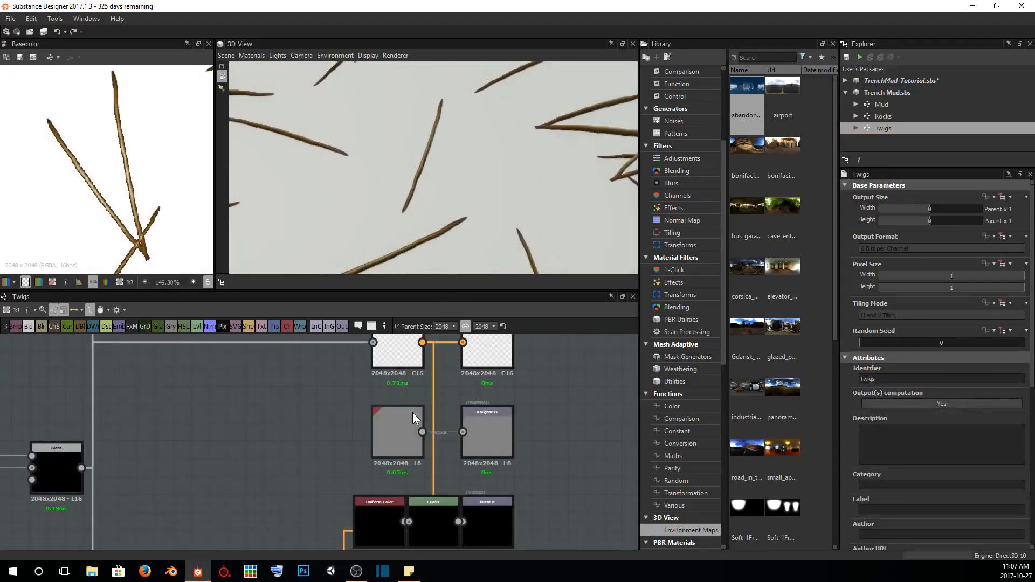
{"action": "left_click", "coordinate": [408, 428]}
{"action": "scroll", "coordinate": [473, 442], "scroll_direction": "up", "scroll_amount": 1}
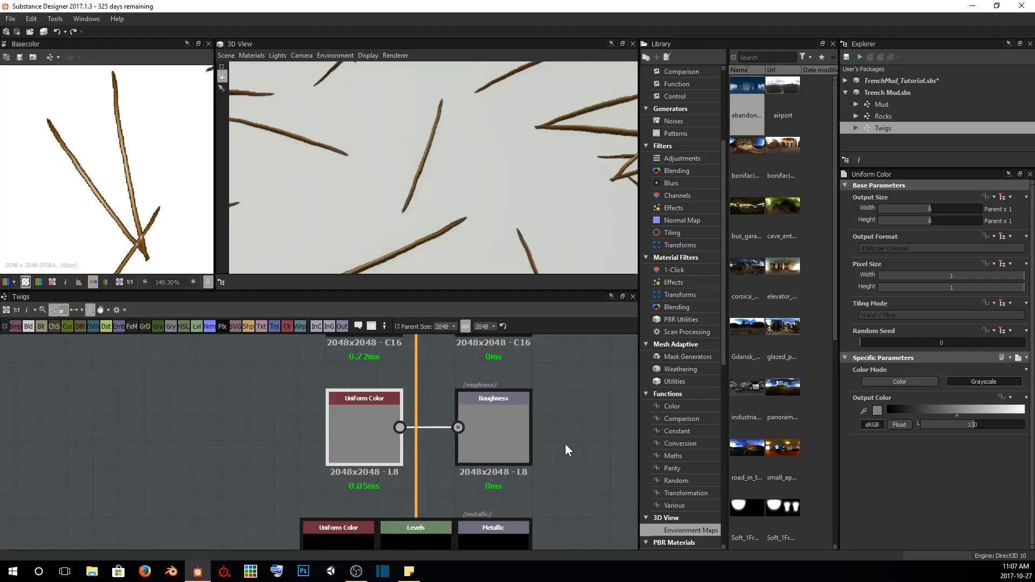
{"action": "left_click_drag", "start_coordinate": [960, 422], "coordinate": [943, 416]}
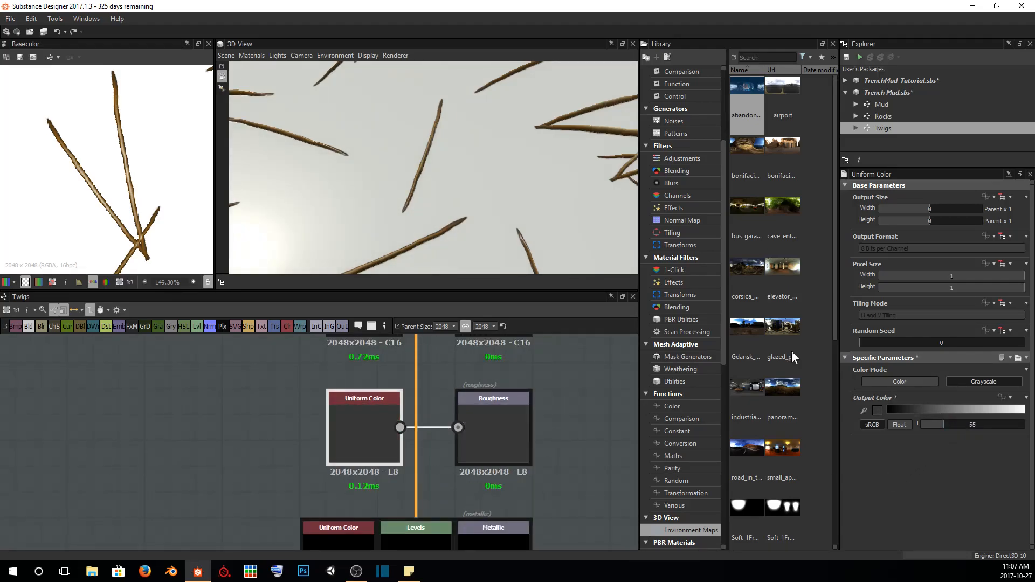
{"action": "scroll", "coordinate": [441, 184], "scroll_direction": "down", "scroll_amount": 3}
{"action": "mouse_move", "coordinate": [441, 184]}
{"action": "left_mouse_down"}
{"action": "mouse_move", "coordinate": [409, 195]}
{"action": "mouse_move", "coordinate": [402, 212]}
{"action": "mouse_move", "coordinate": [408, 190]}
{"action": "mouse_move", "coordinate": [478, 104]}
{"action": "mouse_move", "coordinate": [511, 162]}
{"action": "mouse_move", "coordinate": [434, 190]}
{"action": "mouse_move", "coordinate": [358, 187]}
{"action": "mouse_move", "coordinate": [415, 185]}
{"action": "mouse_move", "coordinate": [434, 199]}
{"action": "mouse_move", "coordinate": [470, 180]}
{"action": "mouse_move", "coordinate": [434, 180]}
{"action": "mouse_move", "coordinate": [448, 180]}
{"action": "left_mouse_up"}
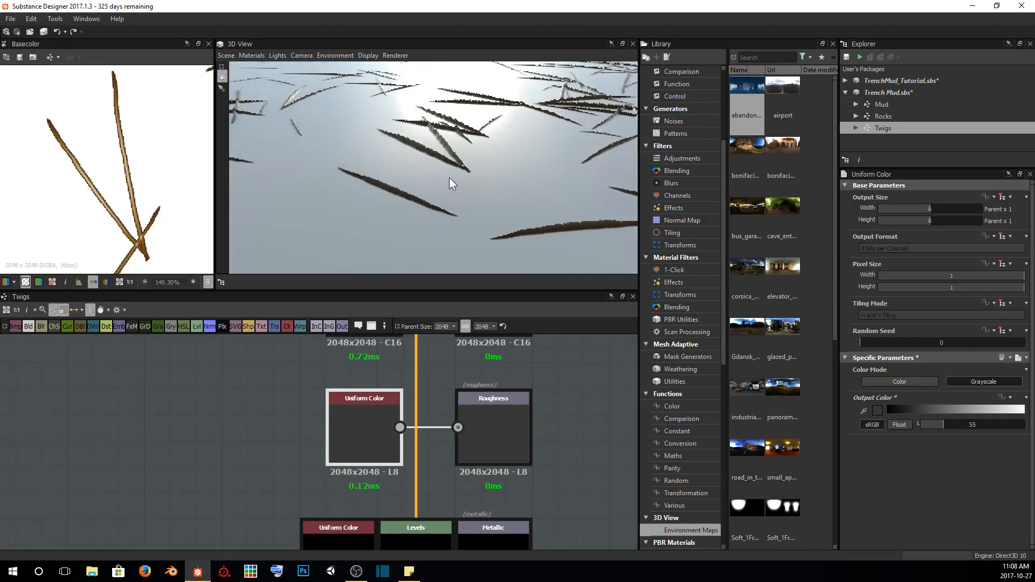
{"action": "left_click_drag", "start_coordinate": [419, 132], "coordinate": [497, 229]}
{"action": "left_click_drag", "start_coordinate": [365, 179], "coordinate": [486, 198]}
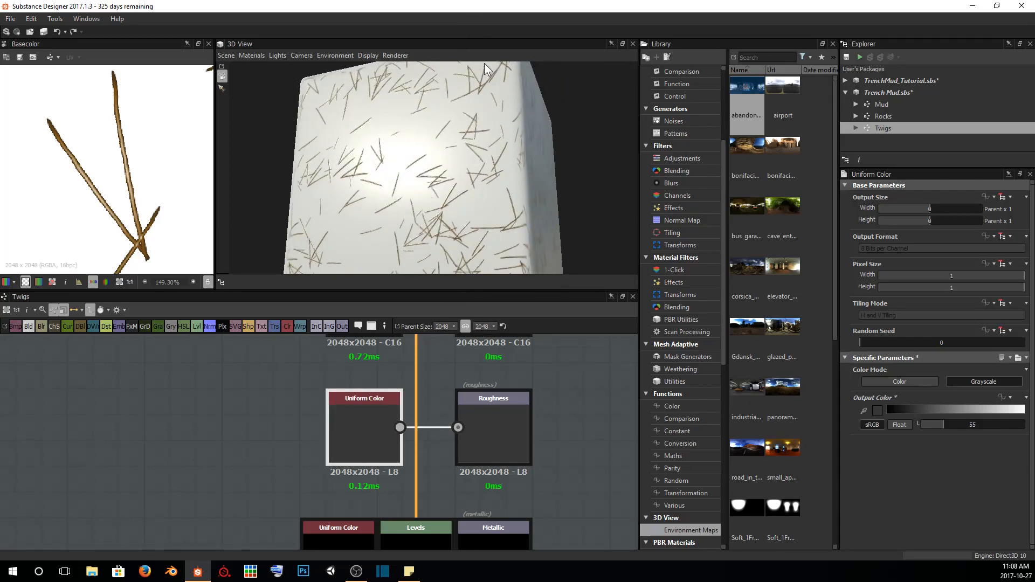
Examine the base color texture, the metallic and height output nodes, and the relief of the twigs up close on the model
{"action": "scroll", "coordinate": [44, 143], "scroll_direction": "down", "scroll_amount": 1}
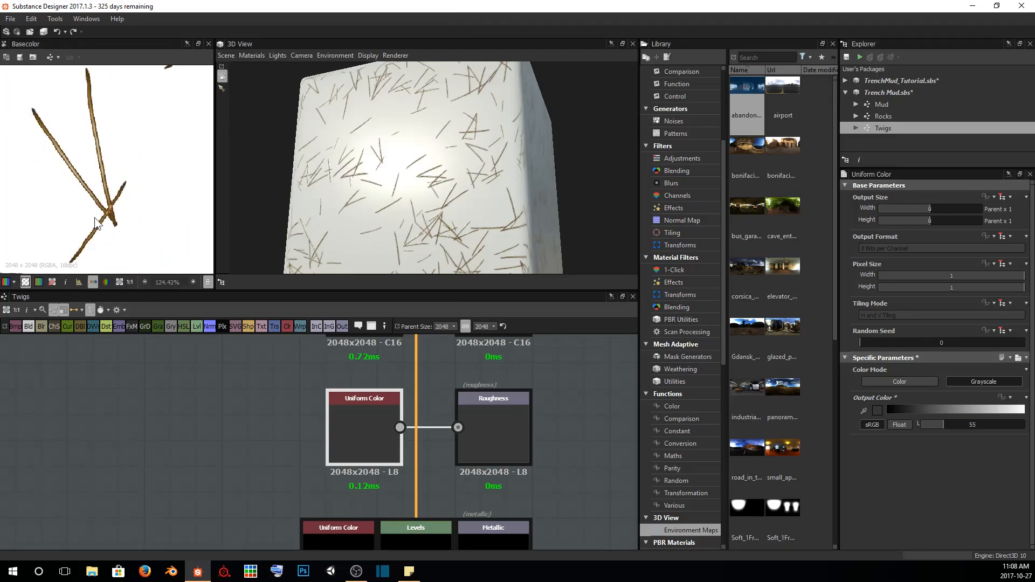
{"action": "scroll", "coordinate": [111, 143], "scroll_direction": "down", "scroll_amount": 1}
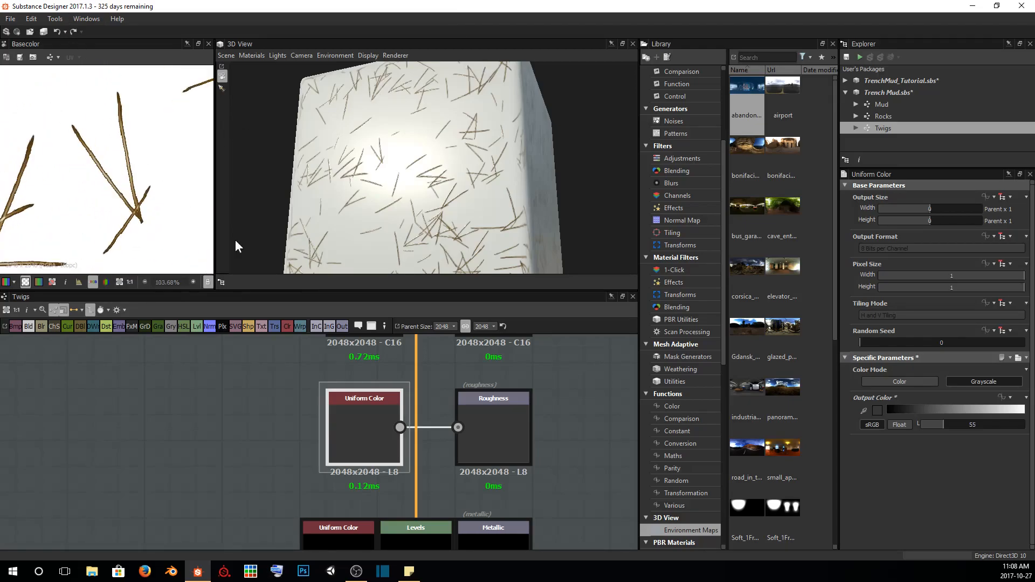
{"action": "scroll", "coordinate": [390, 134], "scroll_direction": "down", "scroll_amount": 1}
{"action": "middle_click_drag", "start_coordinate": [258, 444], "coordinate": [285, 392]}
{"action": "scroll", "coordinate": [284, 392], "scroll_direction": "down", "scroll_amount": 3}
{"action": "middle_click_drag", "start_coordinate": [303, 466], "coordinate": [312, 390]}
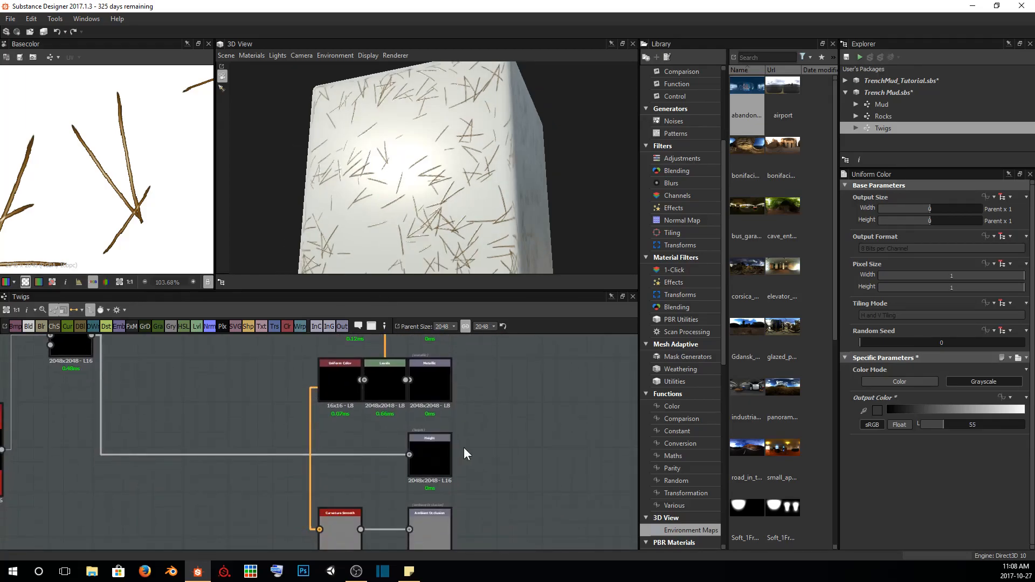
{"action": "scroll", "coordinate": [458, 477], "scroll_direction": "up", "scroll_amount": 3}
{"action": "middle_click_drag", "start_coordinate": [439, 440], "coordinate": [386, 482]}
{"action": "scroll", "coordinate": [391, 190], "scroll_direction": "up", "scroll_amount": 5}
{"action": "middle_click_drag", "start_coordinate": [366, 394], "coordinate": [415, 491]}
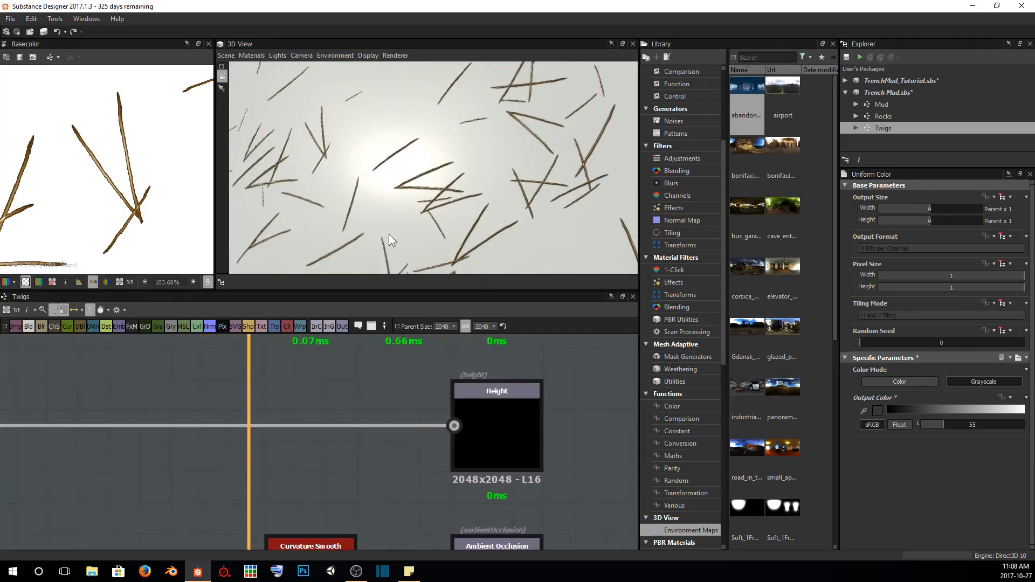
{"action": "scroll", "coordinate": [430, 206], "scroll_direction": "up", "scroll_amount": 5}
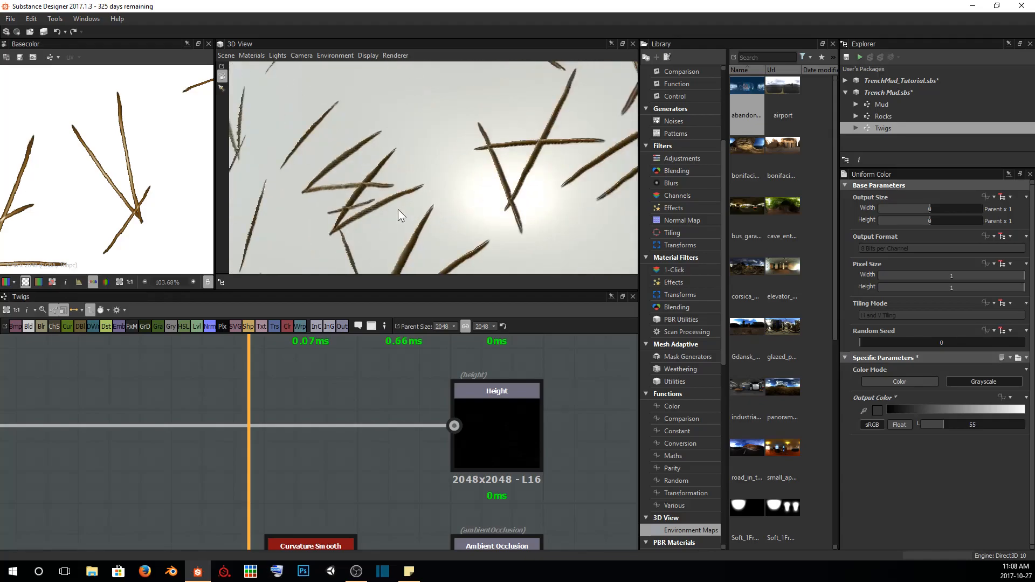
{"action": "scroll", "coordinate": [396, 198], "scroll_direction": "up", "scroll_amount": 3}
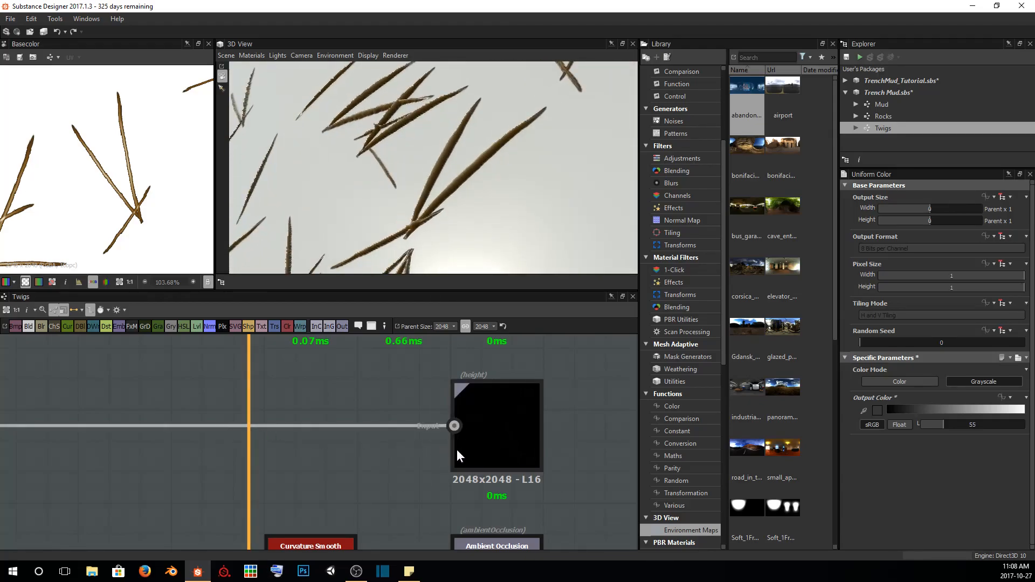
Examine the node graph down to the Curvature Smooth node that feeds the Ambient Occlusion output
{"action": "scroll", "coordinate": [197, 407], "scroll_direction": "down", "scroll_amount": 5}
{"action": "middle_click_drag", "start_coordinate": [171, 409], "coordinate": [306, 446]}
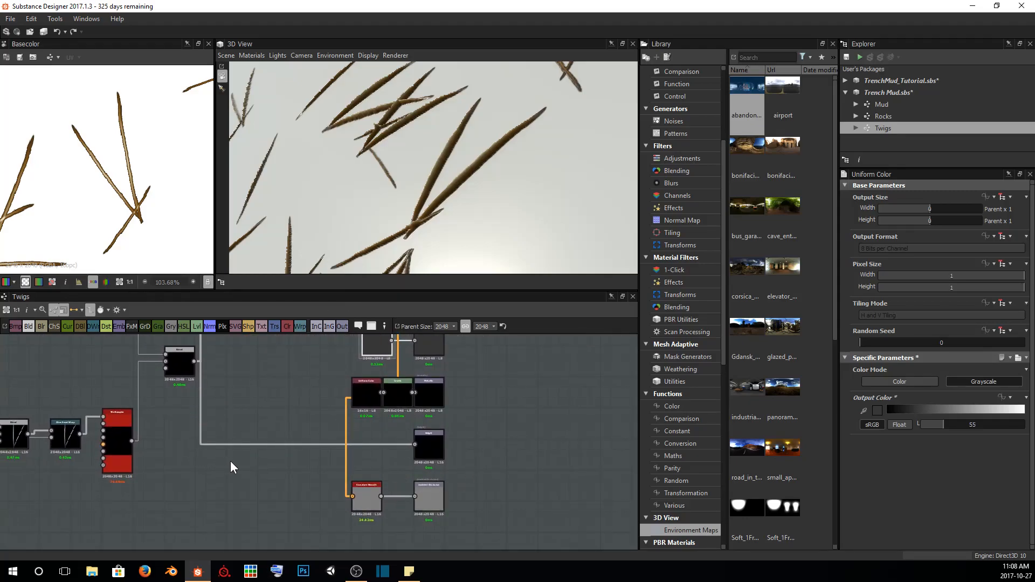
{"action": "middle_click_drag", "start_coordinate": [300, 454], "coordinate": [309, 478]}
{"action": "scroll", "coordinate": [315, 468], "scroll_direction": "down", "scroll_amount": 1}
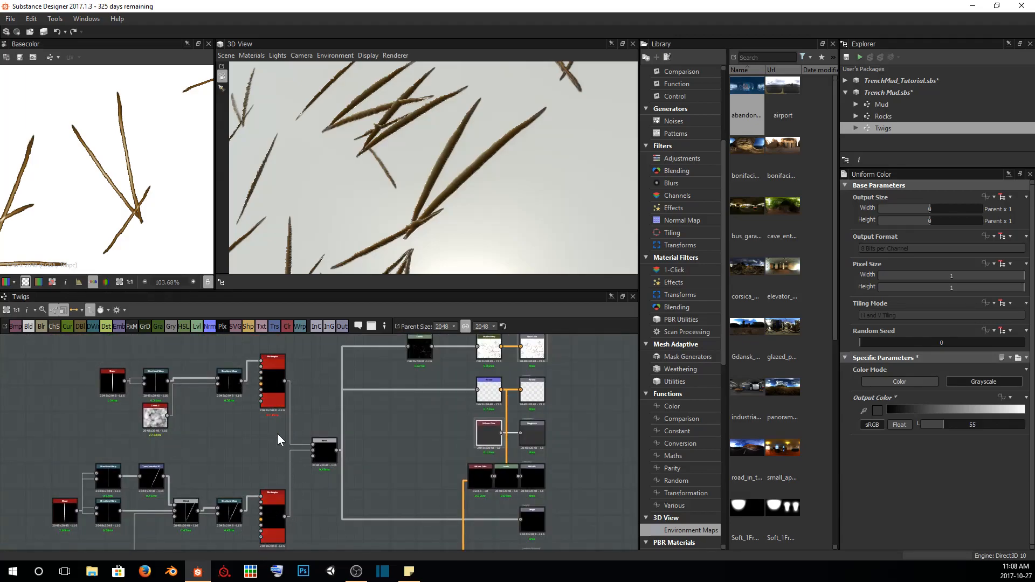
{"action": "middle_click_drag", "start_coordinate": [511, 485], "coordinate": [440, 382]}
{"action": "scroll", "coordinate": [451, 417], "scroll_direction": "up", "scroll_amount": 6}
{"action": "middle_click_drag", "start_coordinate": [342, 447], "coordinate": [328, 389]}
{"action": "middle_click_drag", "start_coordinate": [364, 425], "coordinate": [370, 377]}
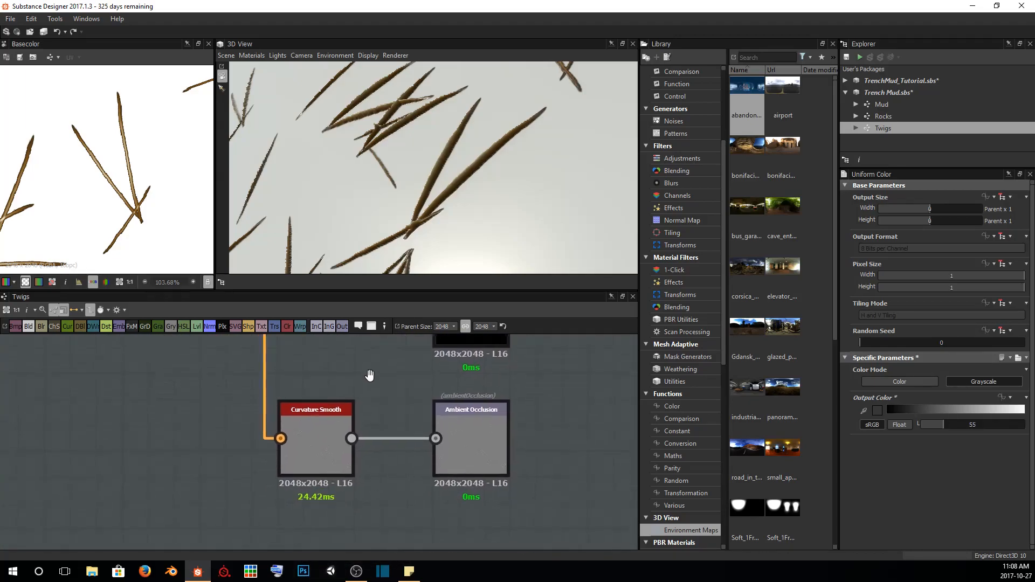
{"action": "scroll", "coordinate": [369, 377], "scroll_direction": "up", "scroll_amount": 2}
{"action": "middle_click_drag", "start_coordinate": [337, 434], "coordinate": [383, 397]}
{"action": "scroll", "coordinate": [393, 393], "scroll_direction": "down", "scroll_amount": 5}
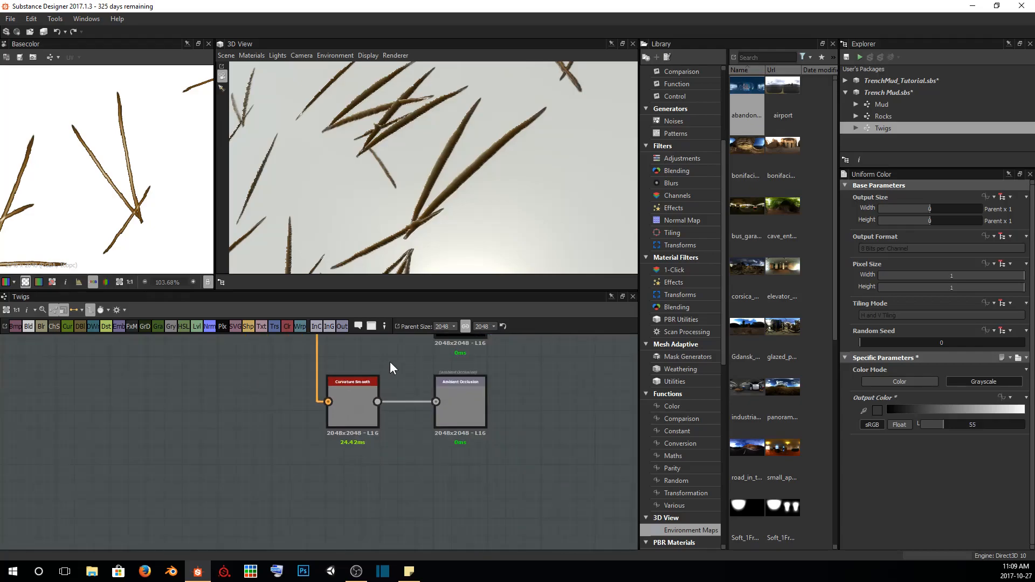
Add a Curvature Sobel node, stack it above Curvature Smooth and move both nodes further away from the Ambient Occlusion output
{"action": "middle_click_drag", "start_coordinate": [390, 349], "coordinate": [371, 432]}
{"action": "scroll", "coordinate": [370, 431], "scroll_direction": "down", "scroll_amount": 1}
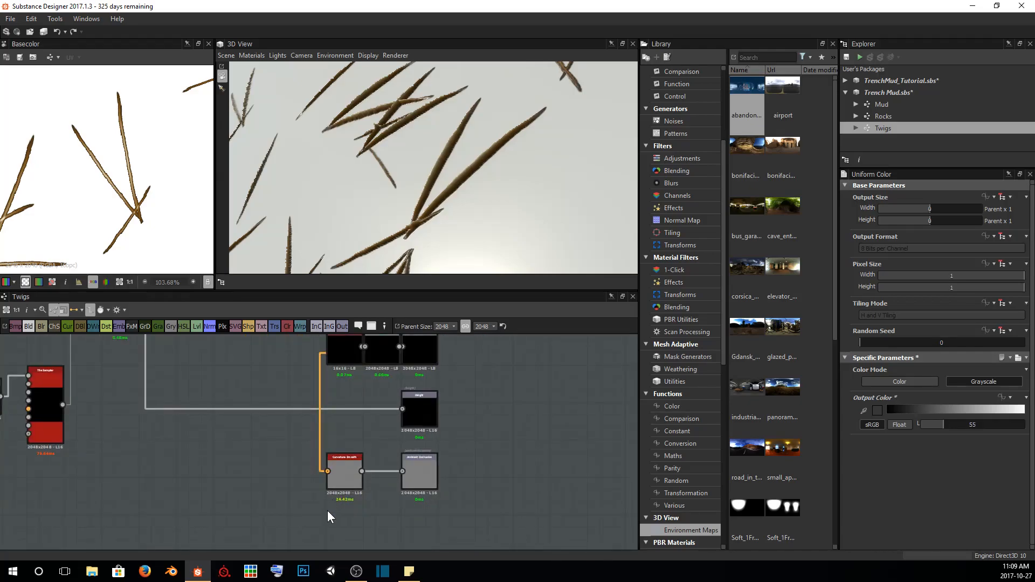
{"action": "key", "text": "space"}
{"action": "type", "text": "curvatu"}
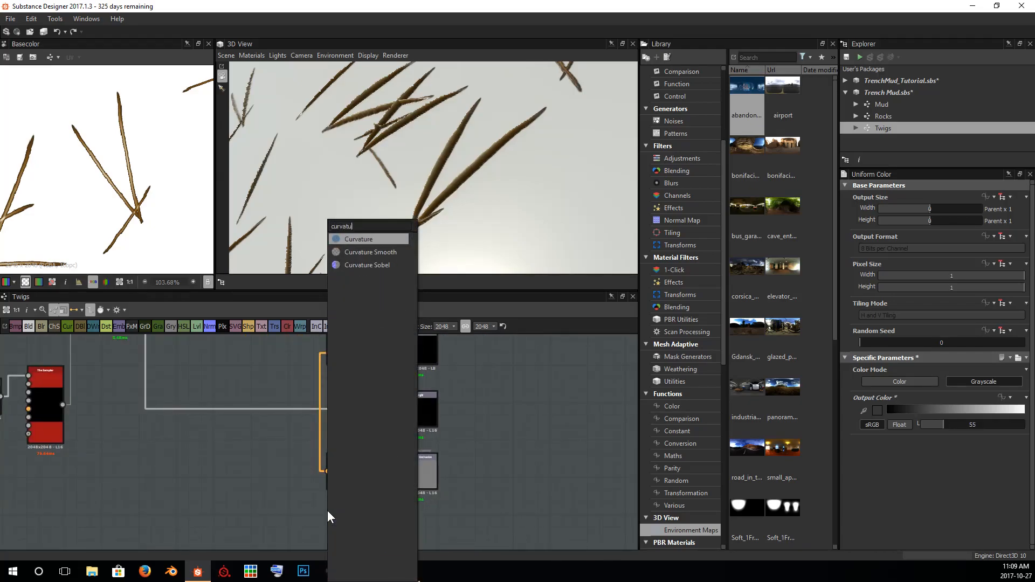
{"action": "key", "text": "Down"}
{"action": "key", "text": "Down"}
{"action": "key", "text": "Return"}
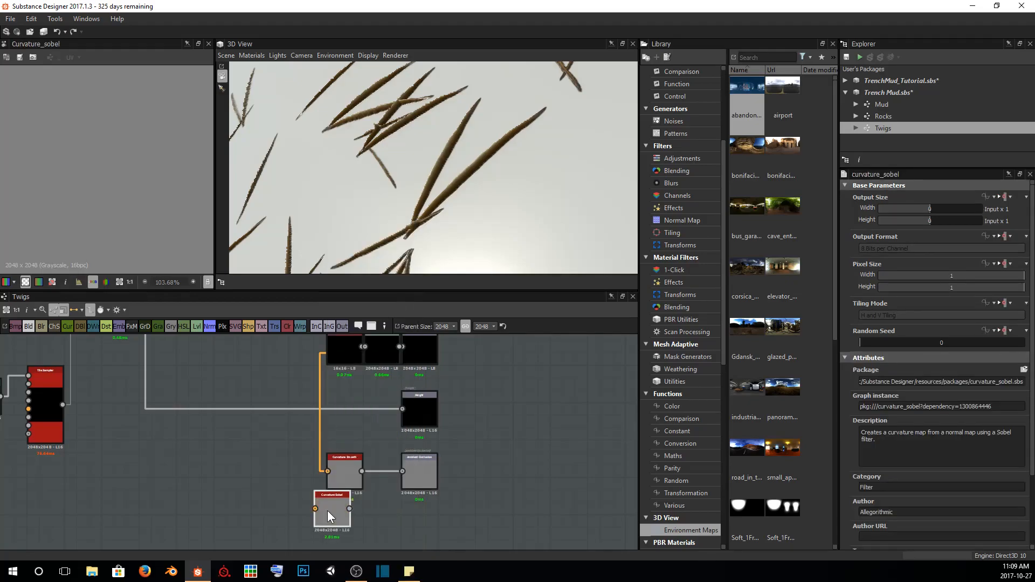
{"action": "mouse_move", "coordinate": [348, 483]}
{"action": "left_mouse_down"}
{"action": "mouse_move", "coordinate": [348, 533]}
{"action": "mouse_move", "coordinate": [340, 476]}
{"action": "left_mouse_up"}
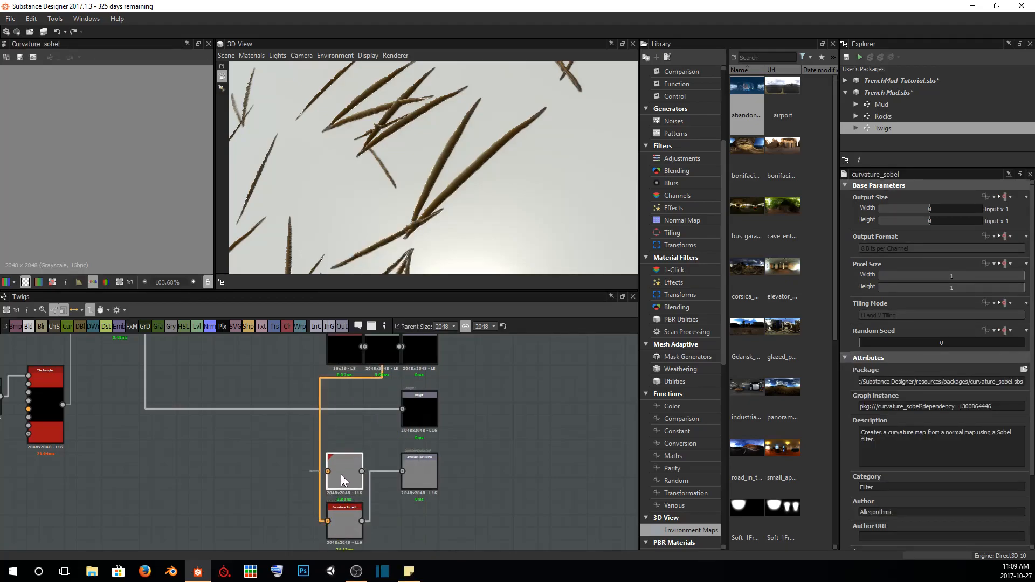
{"action": "left_click", "coordinate": [344, 522], "text": "shift"}
{"action": "left_click_drag", "start_coordinate": [344, 522], "coordinate": [276, 510]}
{"action": "scroll", "coordinate": [368, 428], "scroll_direction": "down", "scroll_amount": 4}
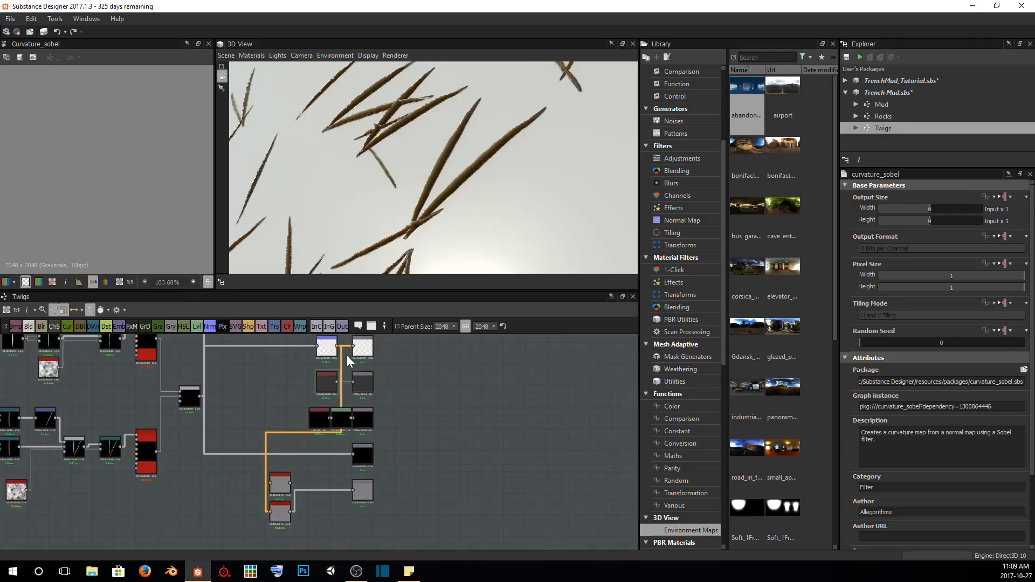
Connect the Normal node to the Curvature Sobel input and compare its map with the Curvature Smooth map
{"action": "left_click_drag", "start_coordinate": [341, 350], "coordinate": [270, 477]}
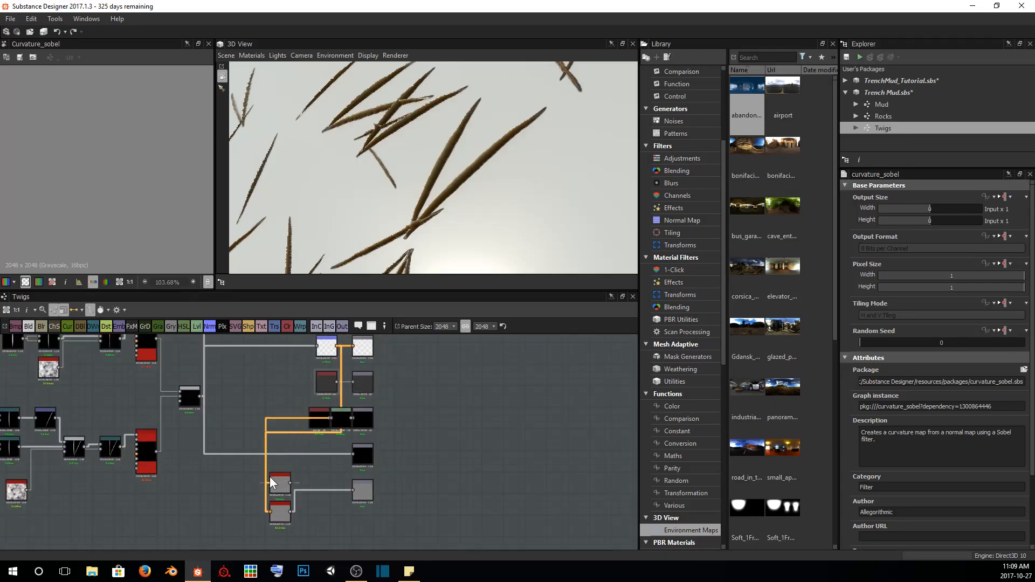
{"action": "scroll", "coordinate": [312, 509], "scroll_direction": "up", "scroll_amount": 2}
{"action": "scroll", "coordinate": [313, 510], "scroll_direction": "up", "scroll_amount": 2}
{"action": "scroll", "coordinate": [128, 204], "scroll_direction": "up", "scroll_amount": 3}
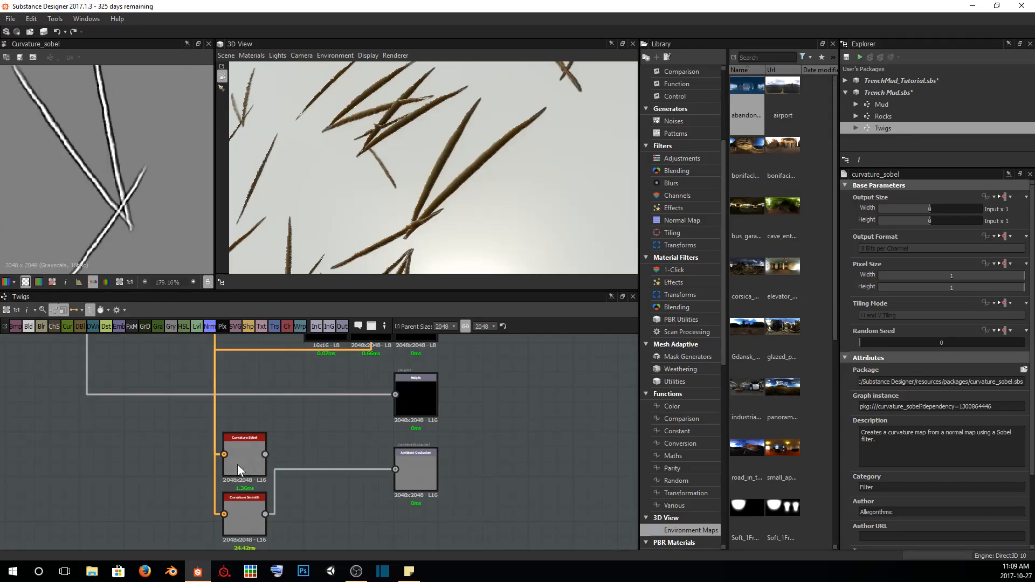
{"action": "double_click", "coordinate": [262, 522]}
{"action": "scroll", "coordinate": [148, 196], "scroll_direction": "down", "scroll_amount": 1}
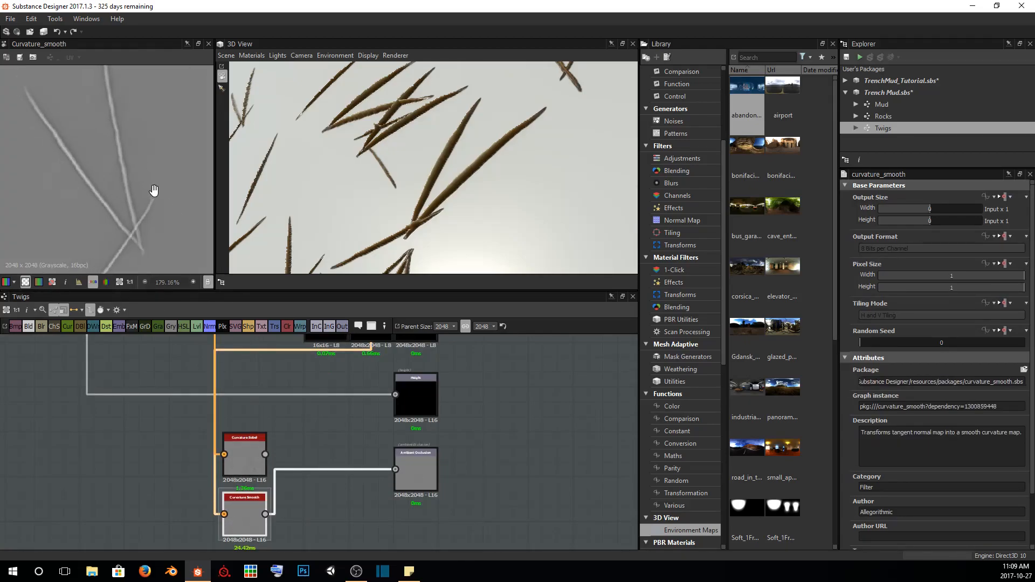
{"action": "double_click", "coordinate": [243, 458]}
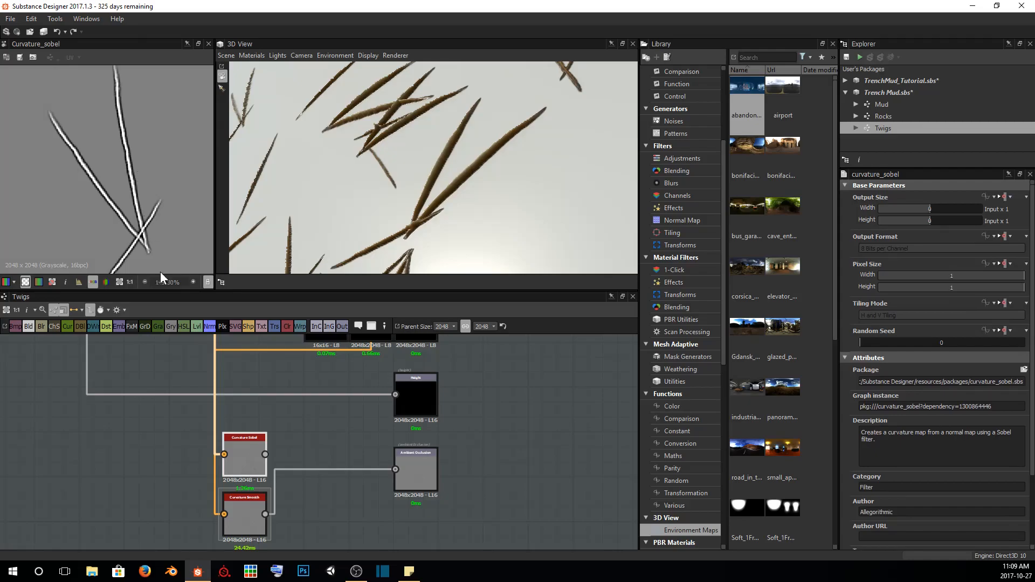
{"action": "double_click", "coordinate": [238, 497]}
{"action": "double_click", "coordinate": [237, 447]}
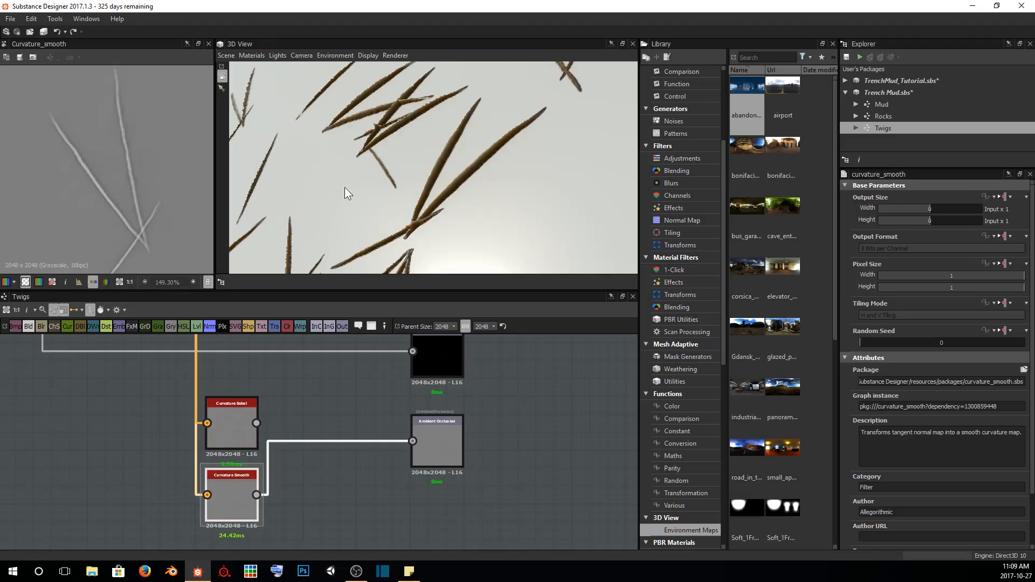
Delete the Curvature Smooth node and wire Curvature Sobel to the Ambient Occlusion output, aligning the two nodes
{"action": "key", "text": "Delete"}
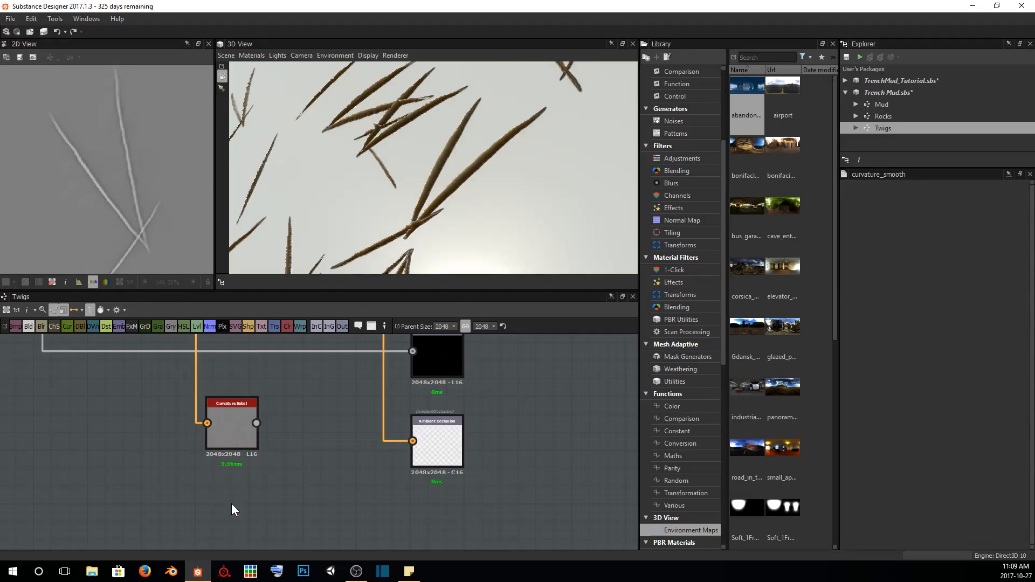
{"action": "middle_click_drag", "start_coordinate": [269, 413], "coordinate": [239, 426]}
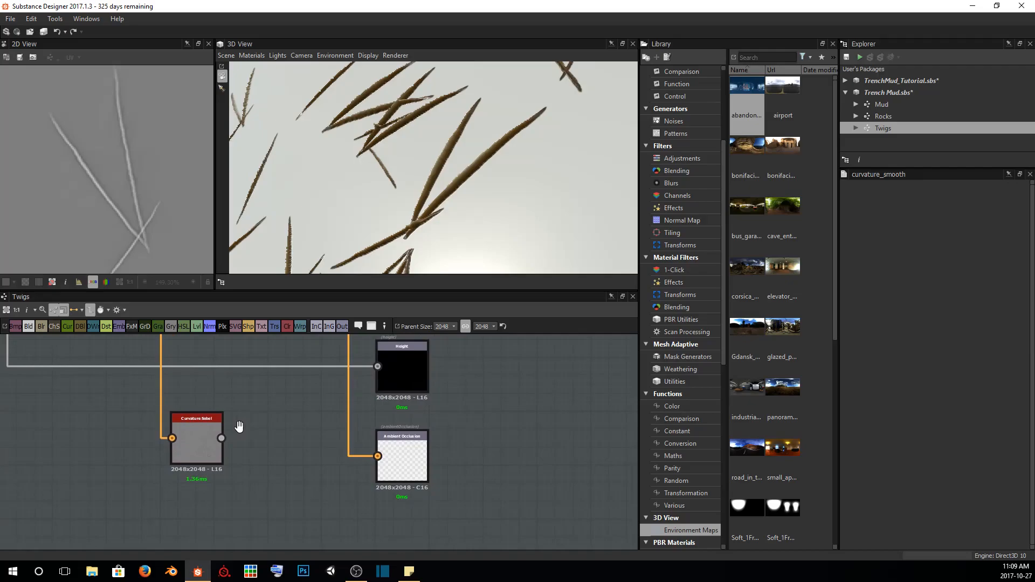
{"action": "left_click_drag", "start_coordinate": [221, 437], "coordinate": [378, 456]}
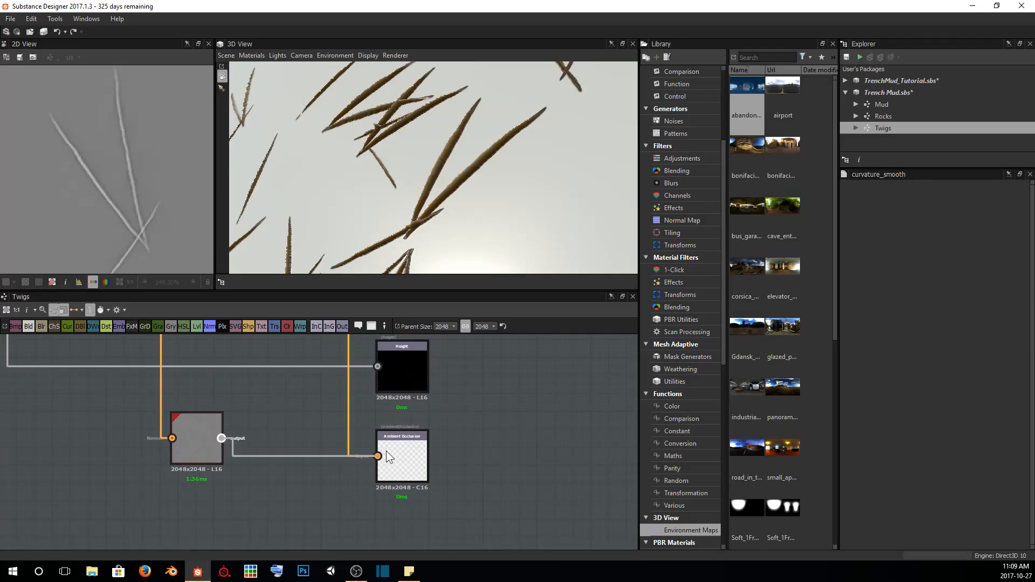
{"action": "left_click_drag", "start_coordinate": [198, 427], "coordinate": [207, 445]}
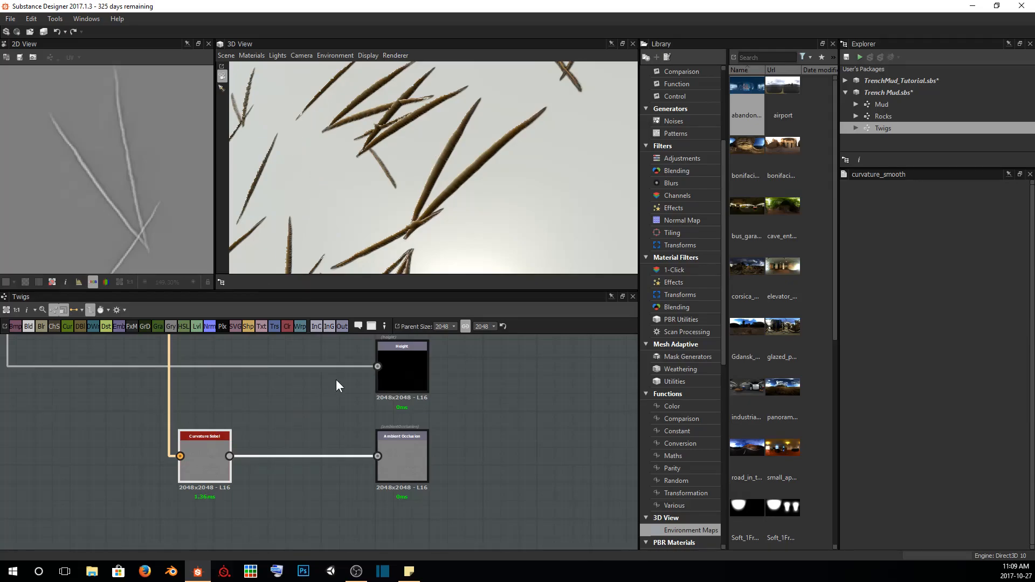
{"action": "double_click", "coordinate": [216, 445]}
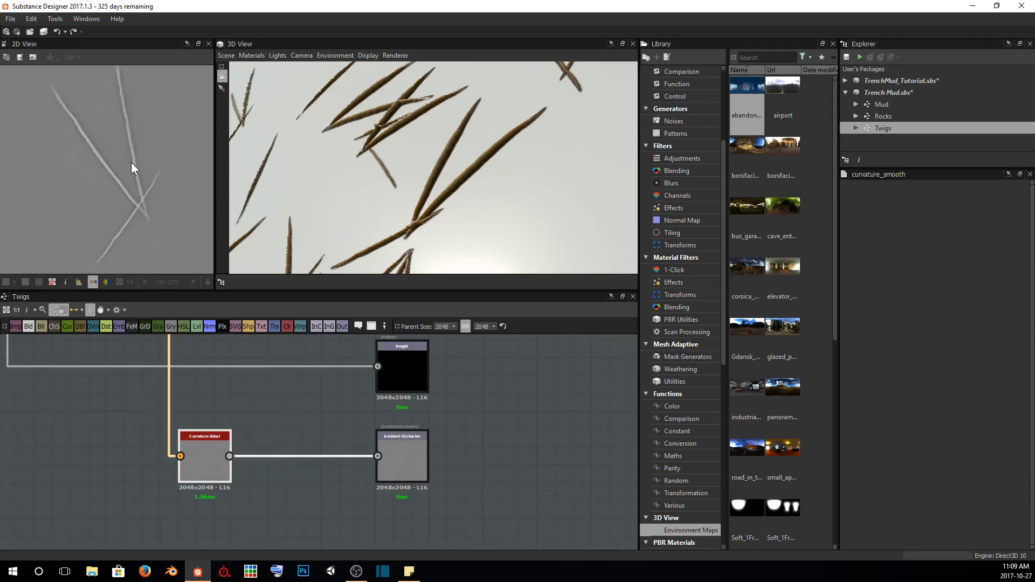
{"action": "middle_click_drag", "start_coordinate": [145, 253], "coordinate": [146, 159]}
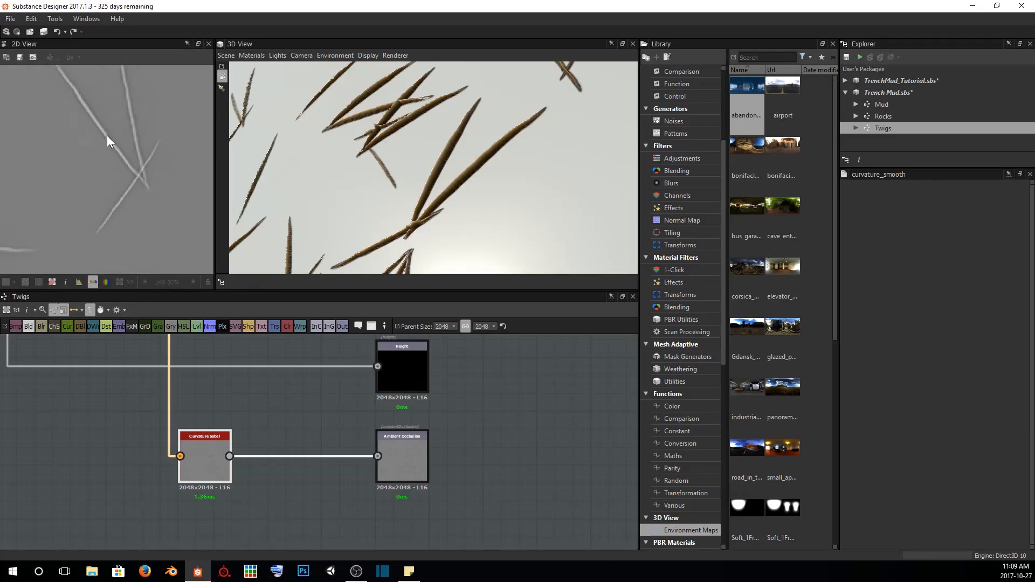
{"action": "scroll", "coordinate": [159, 238], "scroll_direction": "down", "scroll_amount": 2}
{"action": "scroll", "coordinate": [168, 244], "scroll_direction": "up", "scroll_amount": 4}
{"action": "left_click", "coordinate": [289, 423]}
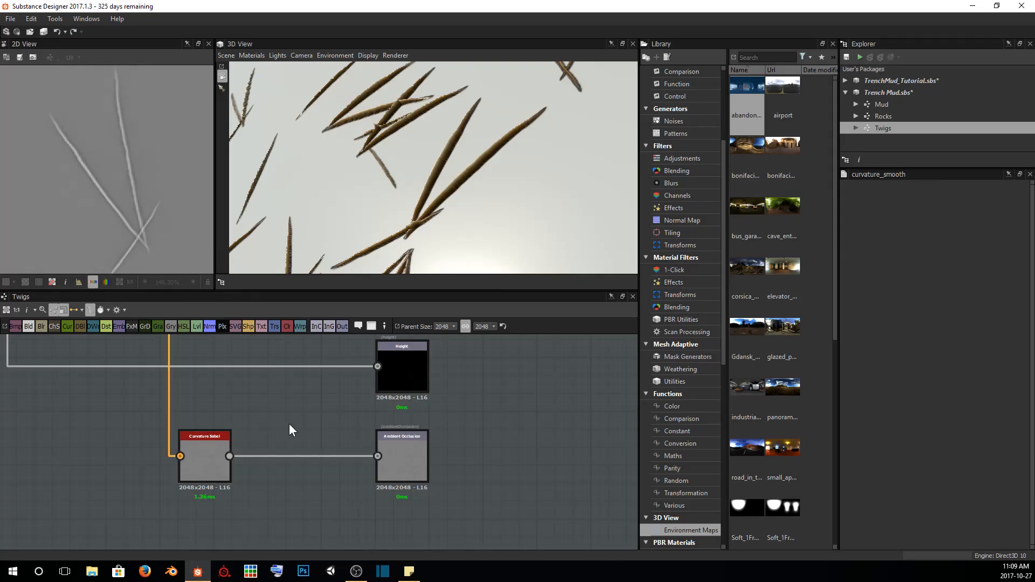
Insert a Levels node between Curvature Sobel and the Ambient Occlusion output
{"action": "left_click", "coordinate": [218, 457]}
{"action": "key", "text": "space"}
{"action": "type", "text": "lev"}
{"action": "key", "text": "Return"}
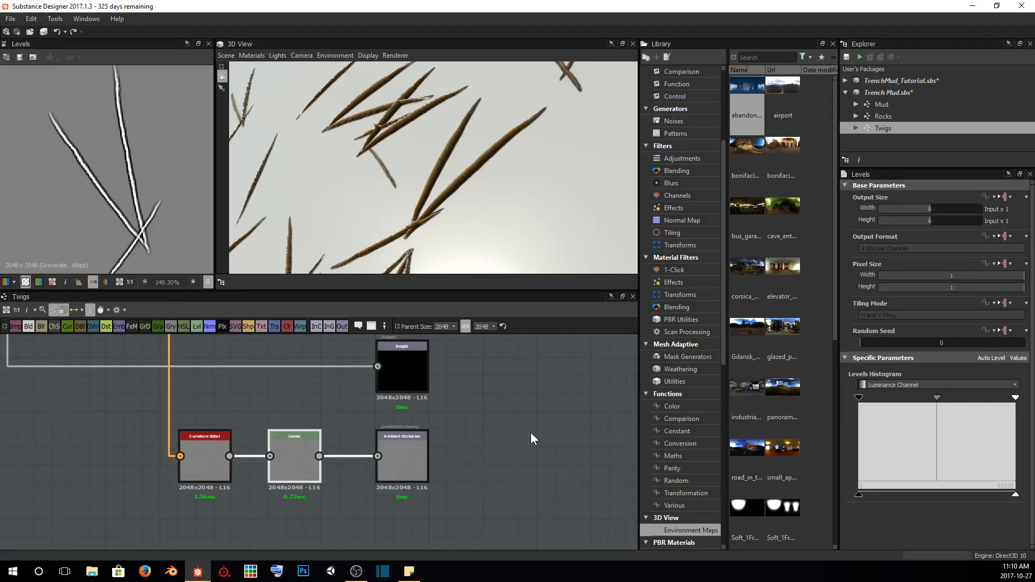
Lower the white input level of the Levels node to about the middle of the histogram and inspect the twig outlines
{"action": "scroll", "coordinate": [135, 205], "scroll_direction": "down", "scroll_amount": 5}
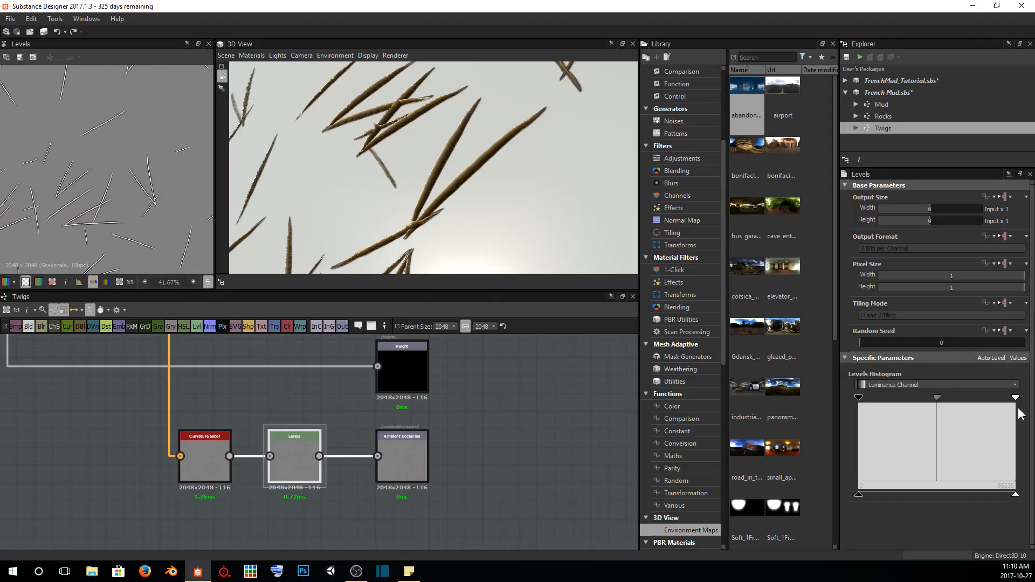
{"action": "left_click_drag", "start_coordinate": [1014, 397], "coordinate": [935, 399]}
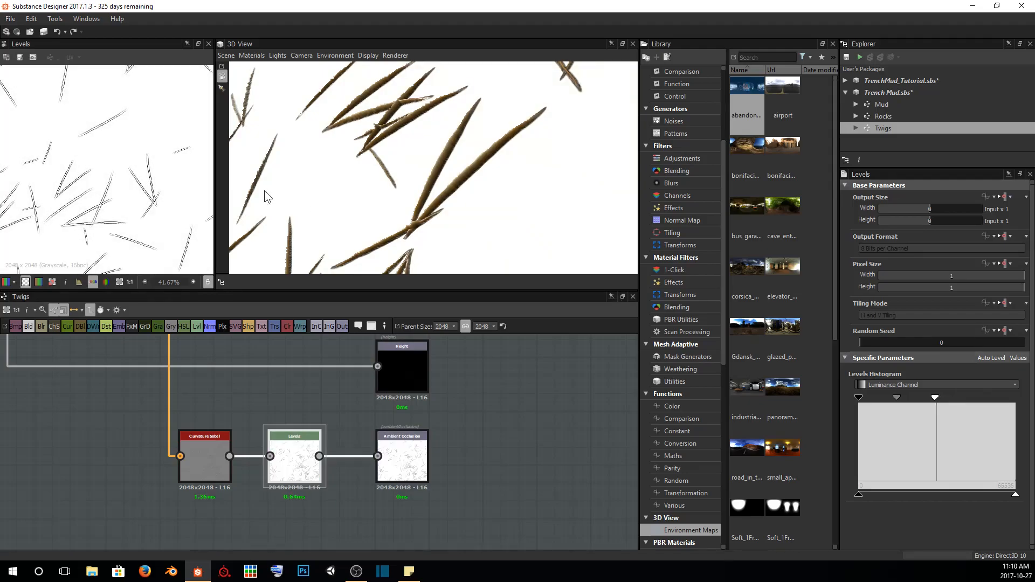
{"action": "scroll", "coordinate": [143, 213], "scroll_direction": "up", "scroll_amount": 6}
{"action": "scroll", "coordinate": [143, 214], "scroll_direction": "down", "scroll_amount": 1}
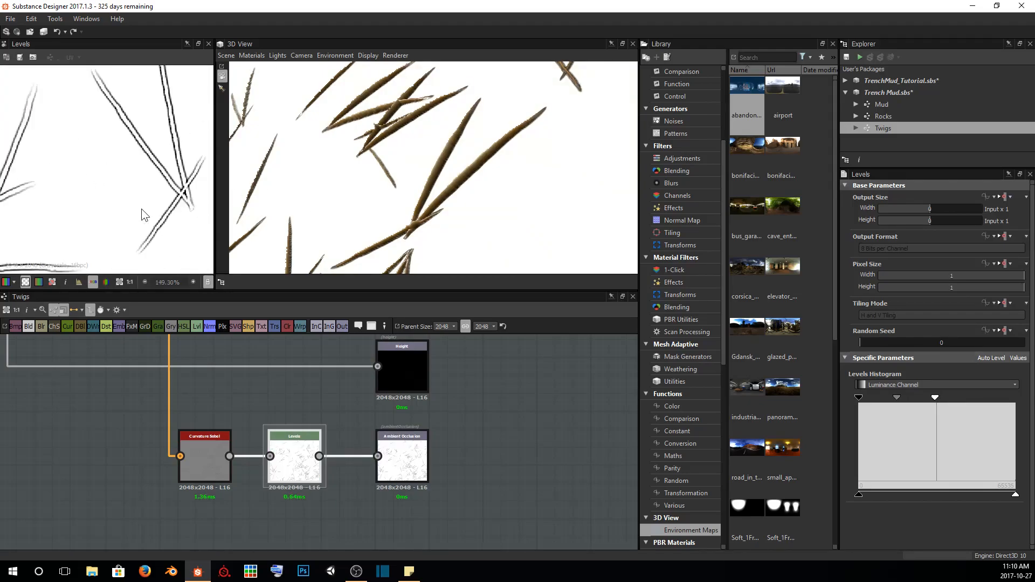
{"action": "middle_click_drag", "start_coordinate": [106, 212], "coordinate": [147, 200]}
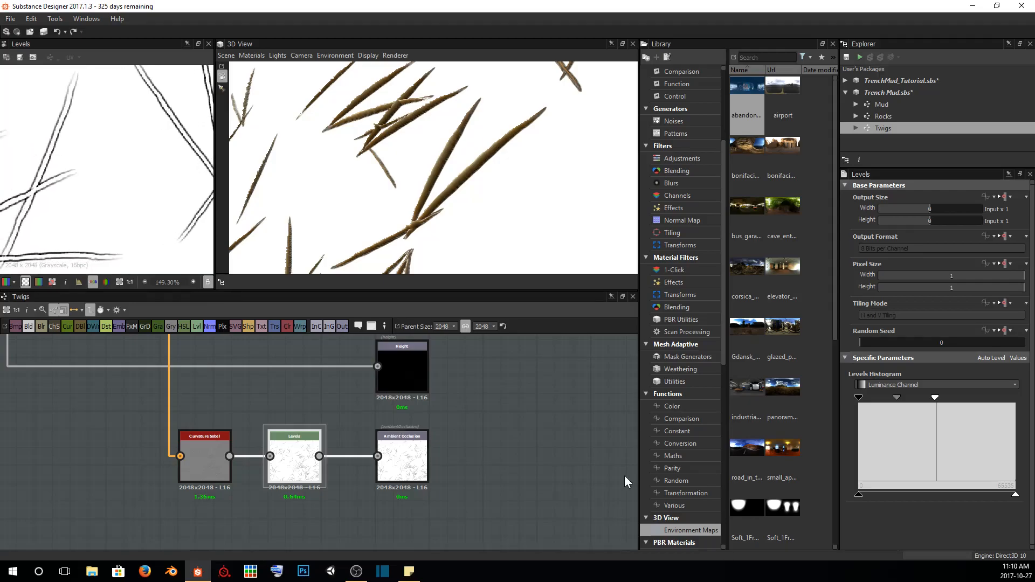
Raise the black output level to about a fifth of the range and check the twigs in the 2D and 3D views
{"action": "mouse_move", "coordinate": [859, 396]}
{"action": "left_mouse_down"}
{"action": "mouse_move", "coordinate": [916, 396]}
{"action": "mouse_move", "coordinate": [846, 399]}
{"action": "mouse_move", "coordinate": [908, 405]}
{"action": "mouse_move", "coordinate": [856, 406]}
{"action": "left_mouse_up"}
{"action": "left_click_drag", "start_coordinate": [858, 495], "coordinate": [890, 493]}
{"action": "scroll", "coordinate": [70, 192], "scroll_direction": "down", "scroll_amount": 6}
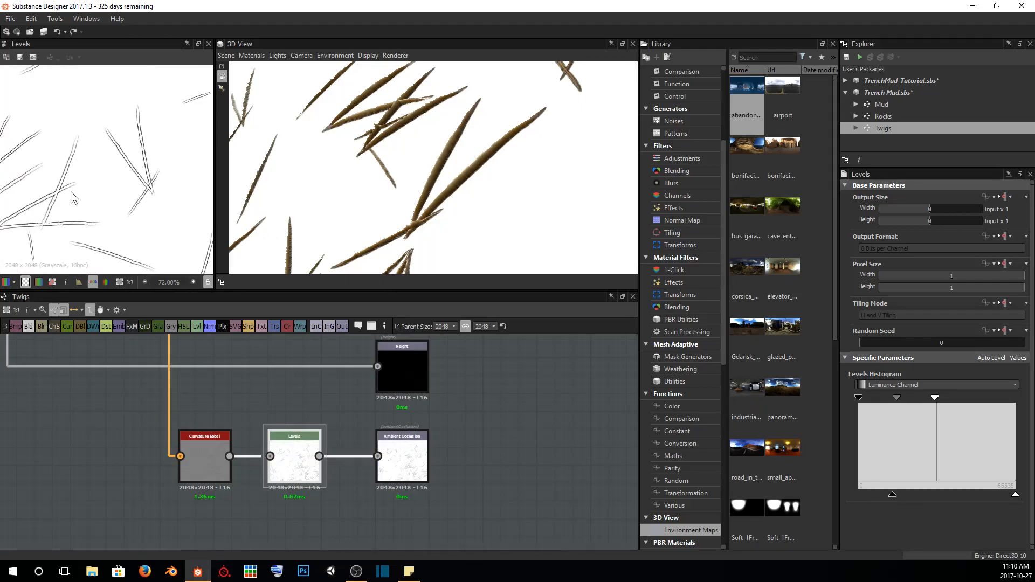
{"action": "scroll", "coordinate": [98, 199], "scroll_direction": "up", "scroll_amount": 7}
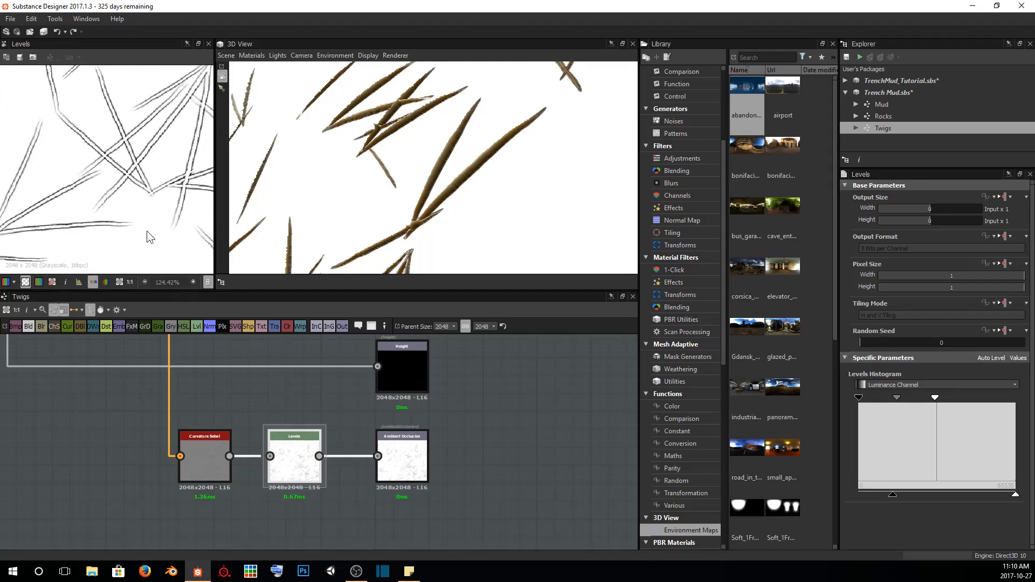
{"action": "middle_click_drag", "start_coordinate": [130, 218], "coordinate": [76, 187]}
{"action": "scroll", "coordinate": [170, 178], "scroll_direction": "down", "scroll_amount": 4}
{"action": "mouse_move", "coordinate": [381, 167]}
{"action": "left_mouse_down"}
{"action": "mouse_move", "coordinate": [430, 203]}
{"action": "mouse_move", "coordinate": [384, 176]}
{"action": "left_mouse_up"}
{"action": "scroll", "coordinate": [386, 174], "scroll_direction": "up", "scroll_amount": 2}
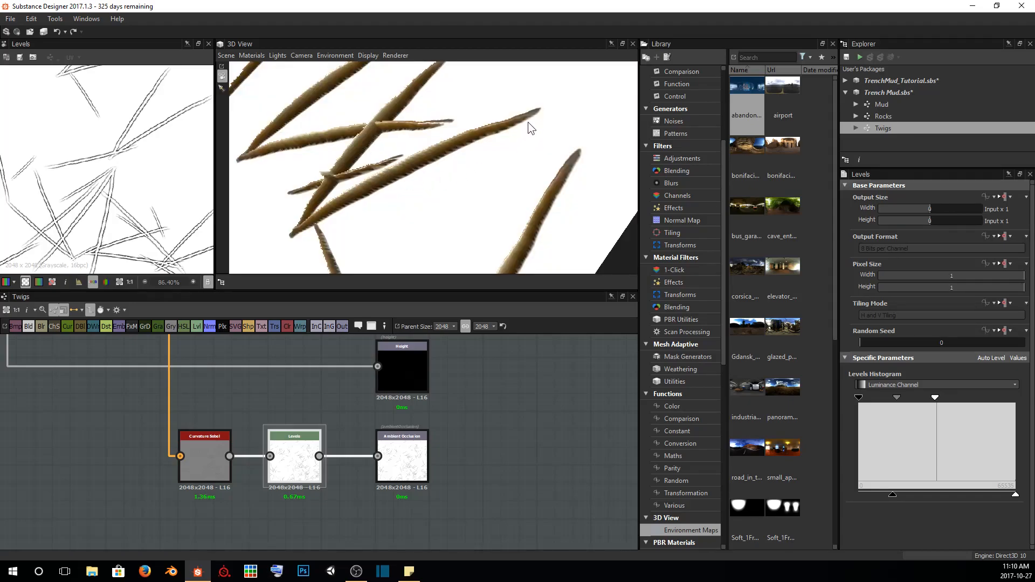
Tighten the Levels input range, with black at about an eighth and white at about two fifths of the histogram, and check the model
{"action": "left_click_drag", "start_coordinate": [935, 397], "coordinate": [879, 403]}
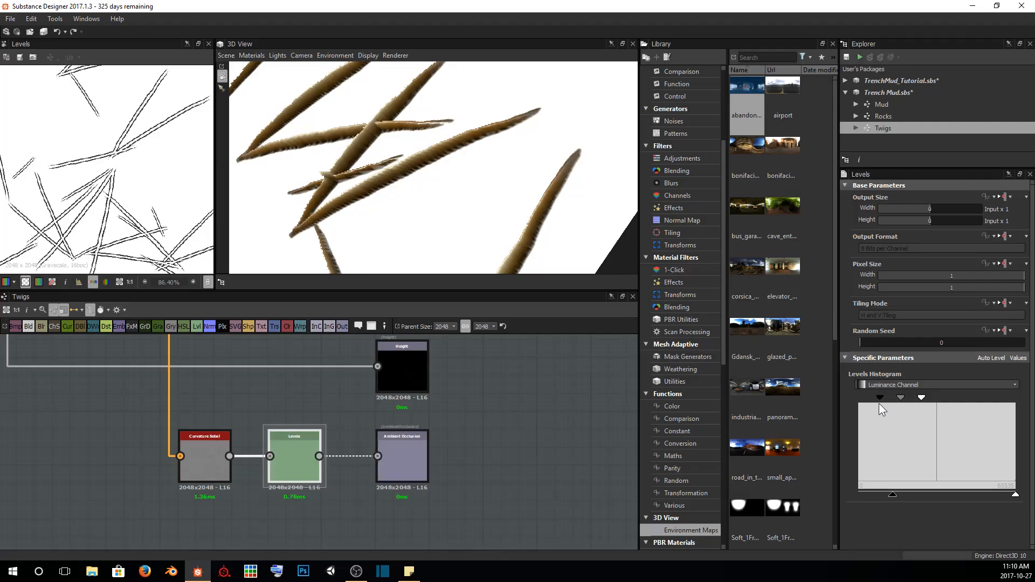
{"action": "scroll", "coordinate": [412, 199], "scroll_direction": "down", "scroll_amount": 3}
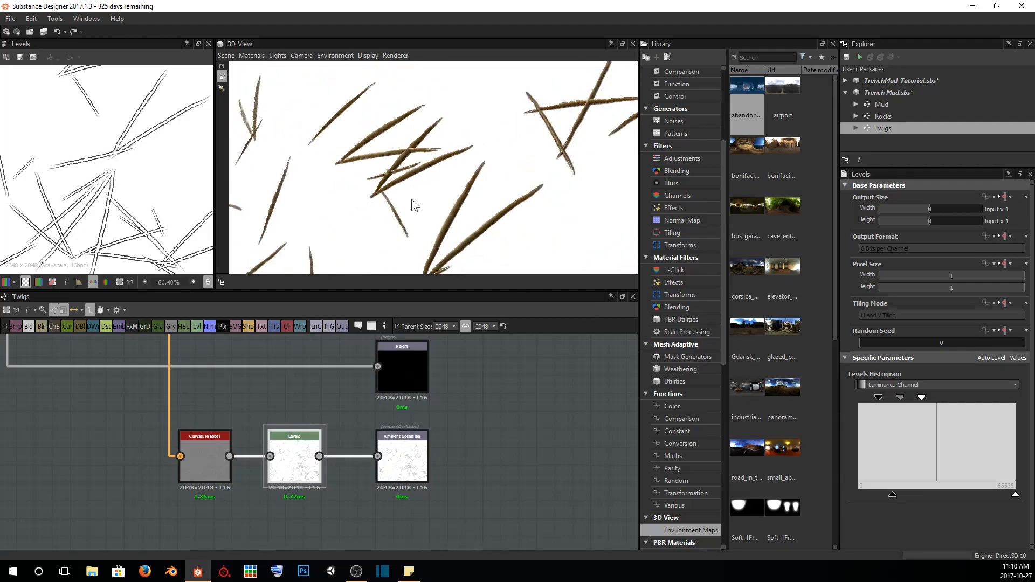
{"action": "scroll", "coordinate": [377, 401], "scroll_direction": "down", "scroll_amount": 3}
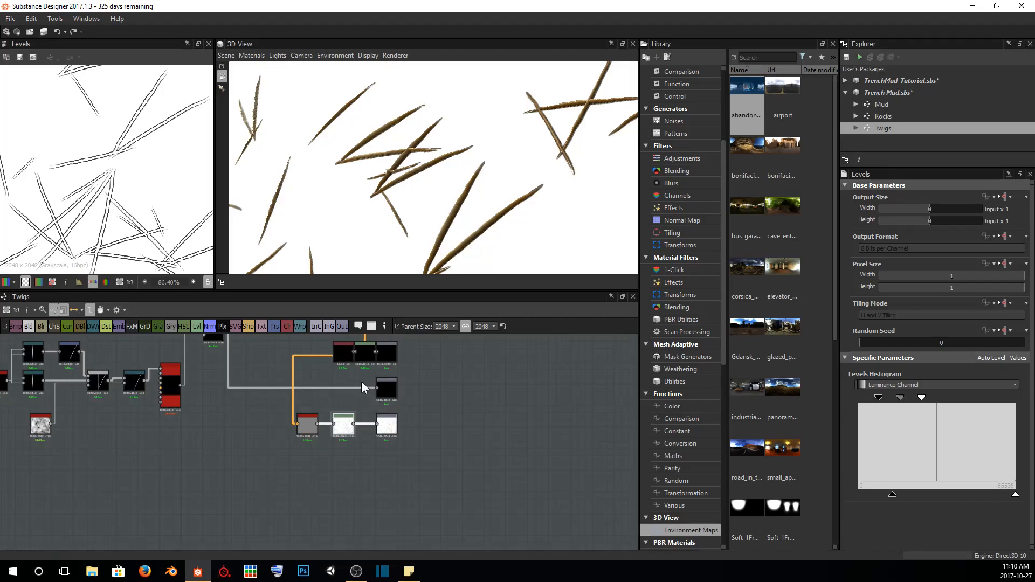
{"action": "middle_click_drag", "start_coordinate": [357, 378], "coordinate": [461, 436]}
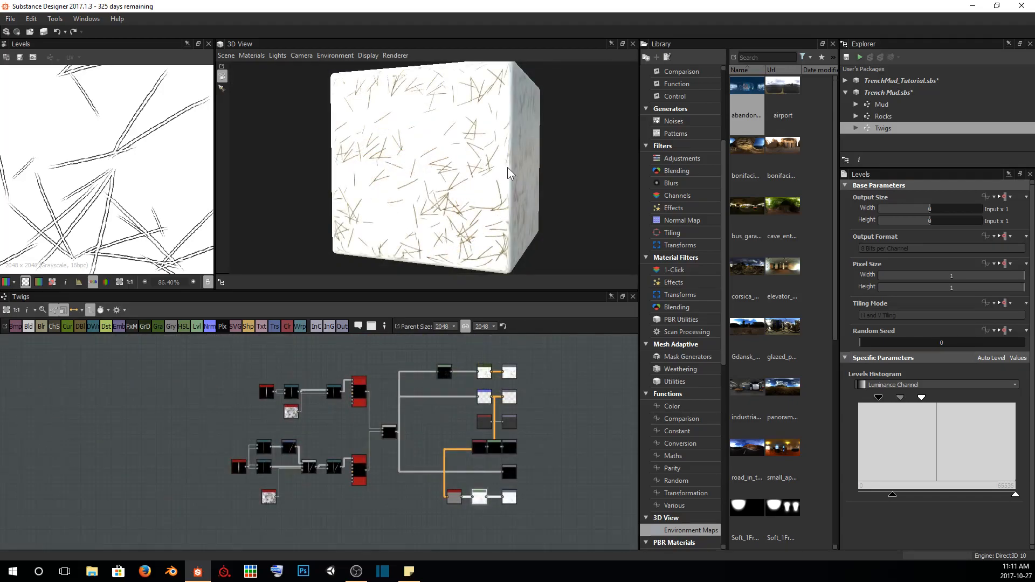